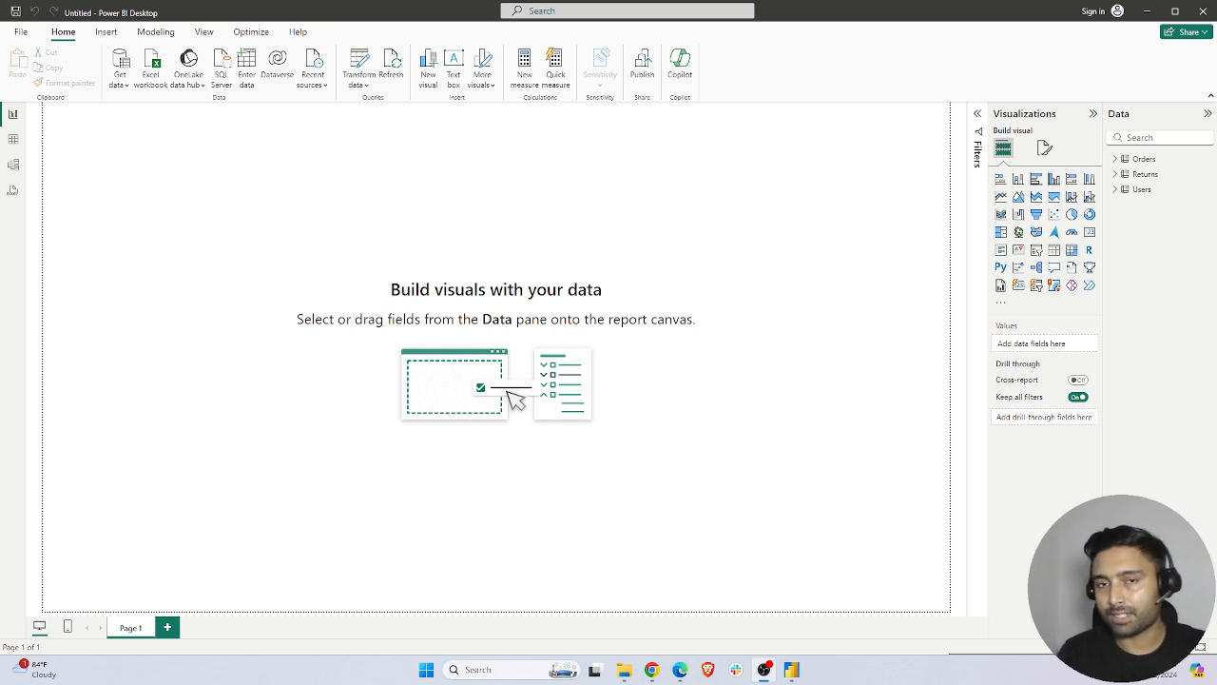
Examine which fields the Orders, Returns and Users tables contain
left_click(818, 254)
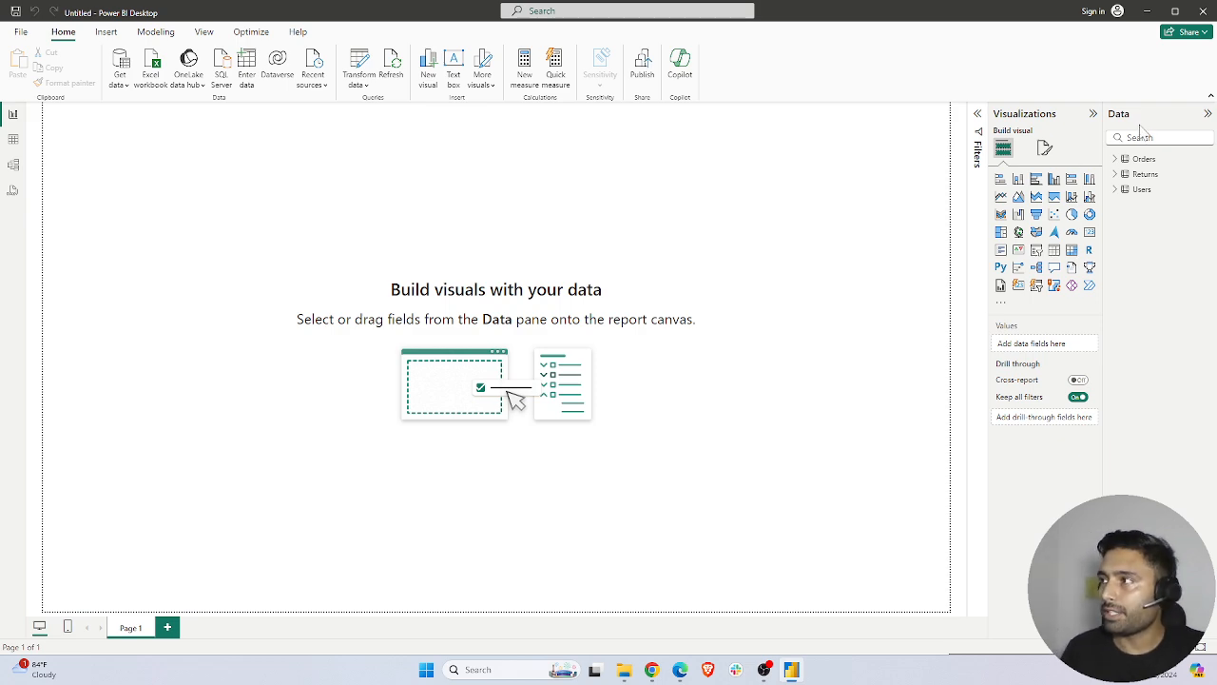
left_click(1114, 160)
left_click(1115, 160)
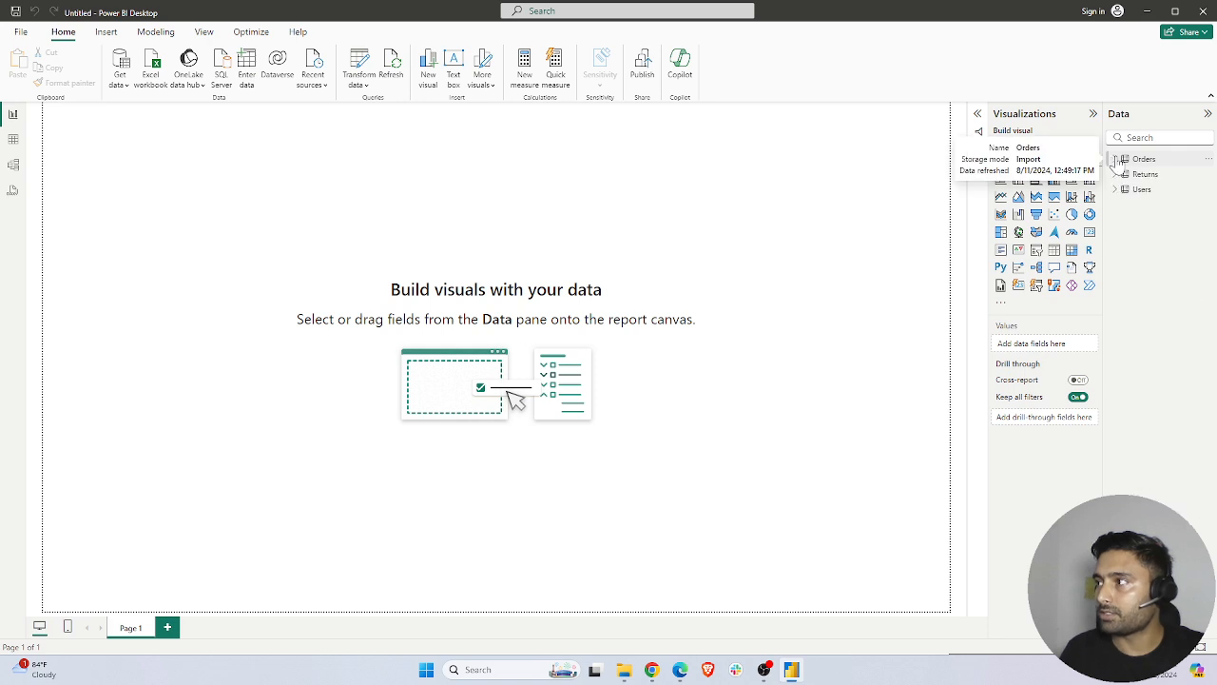
left_click(1115, 189)
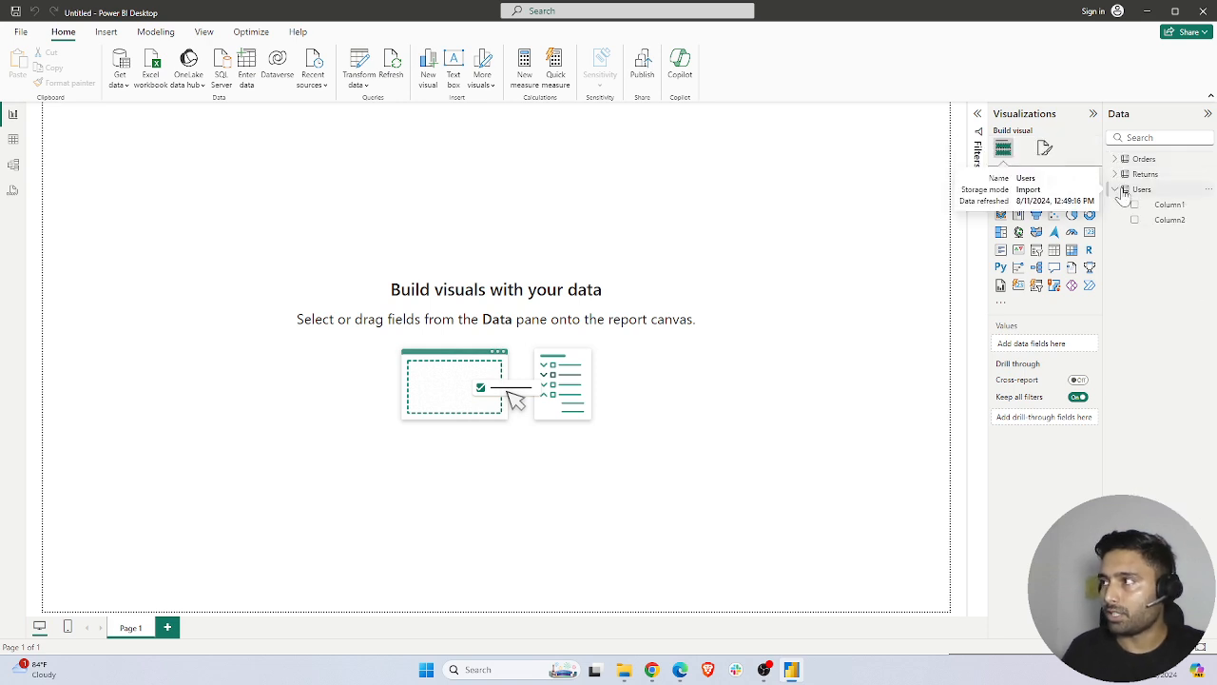
left_click(1115, 174)
left_click(1118, 160)
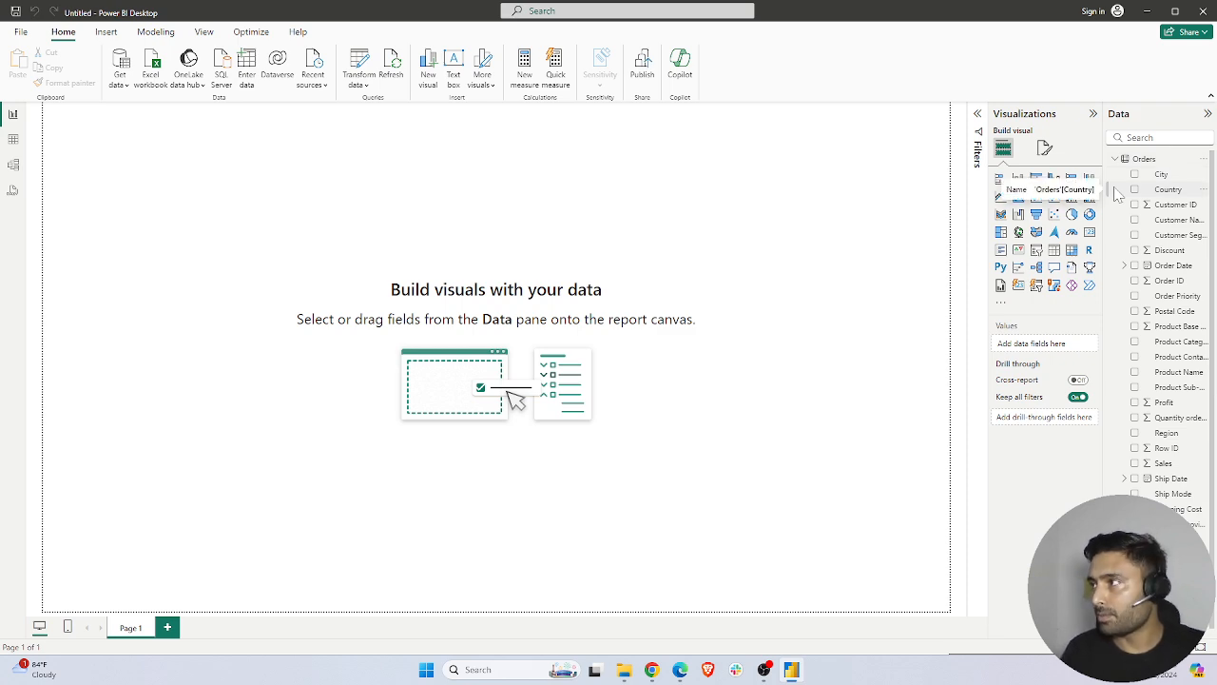
left_click(1115, 160)
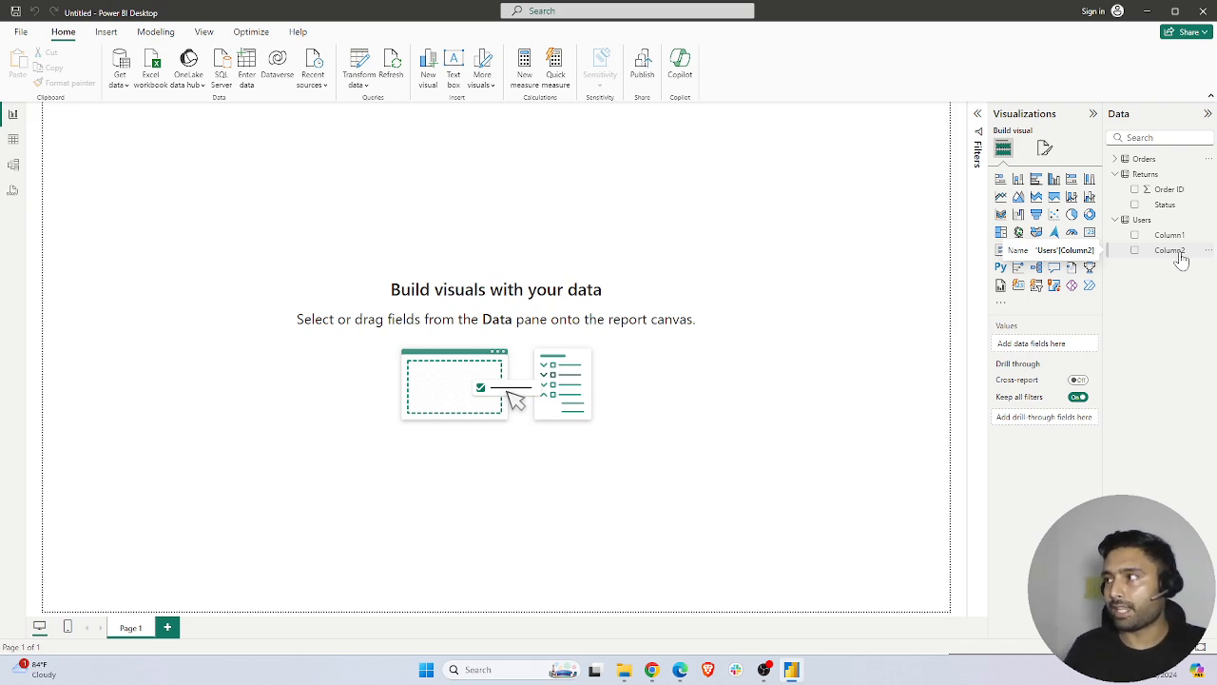
Open the data for transformation and promote the first row of the Users query to column headers
left_click(359, 85)
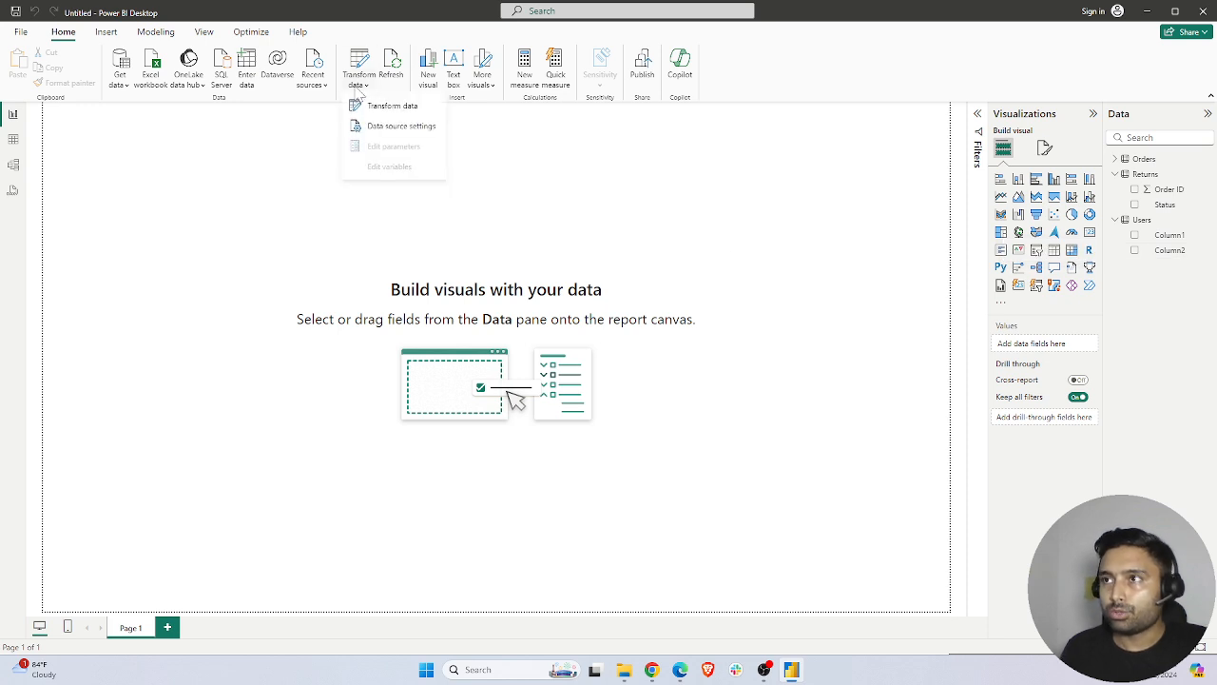
left_click(390, 107)
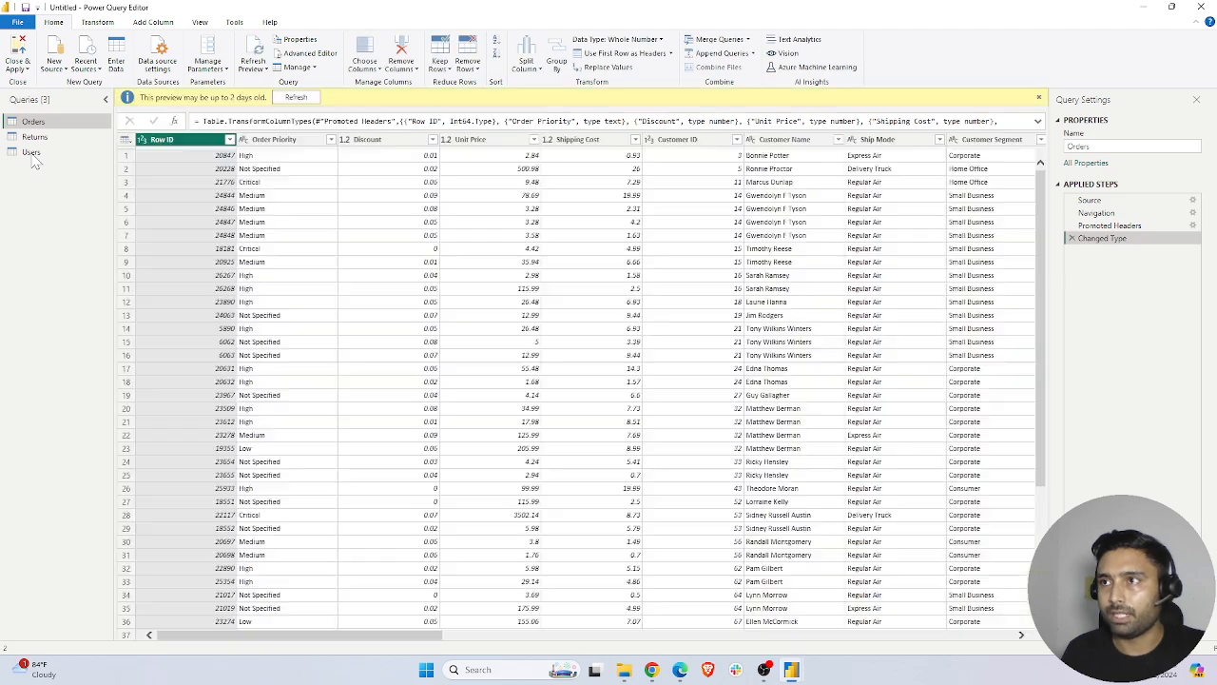
left_click(38, 155)
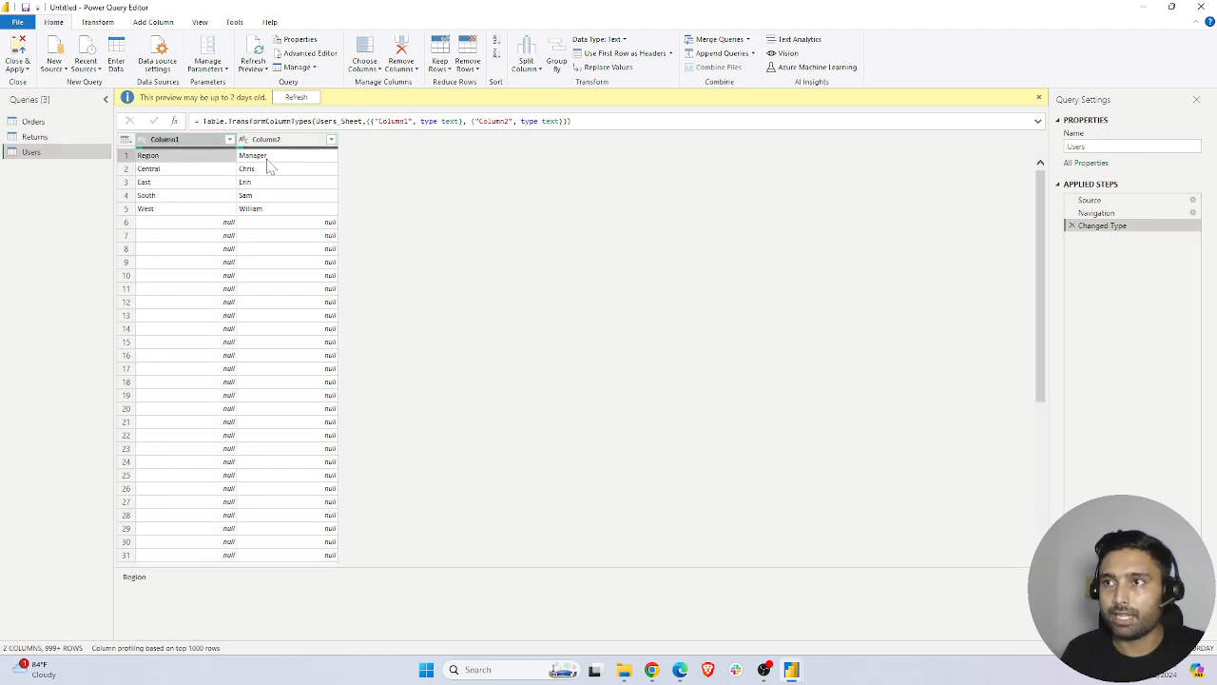
left_click(269, 158)
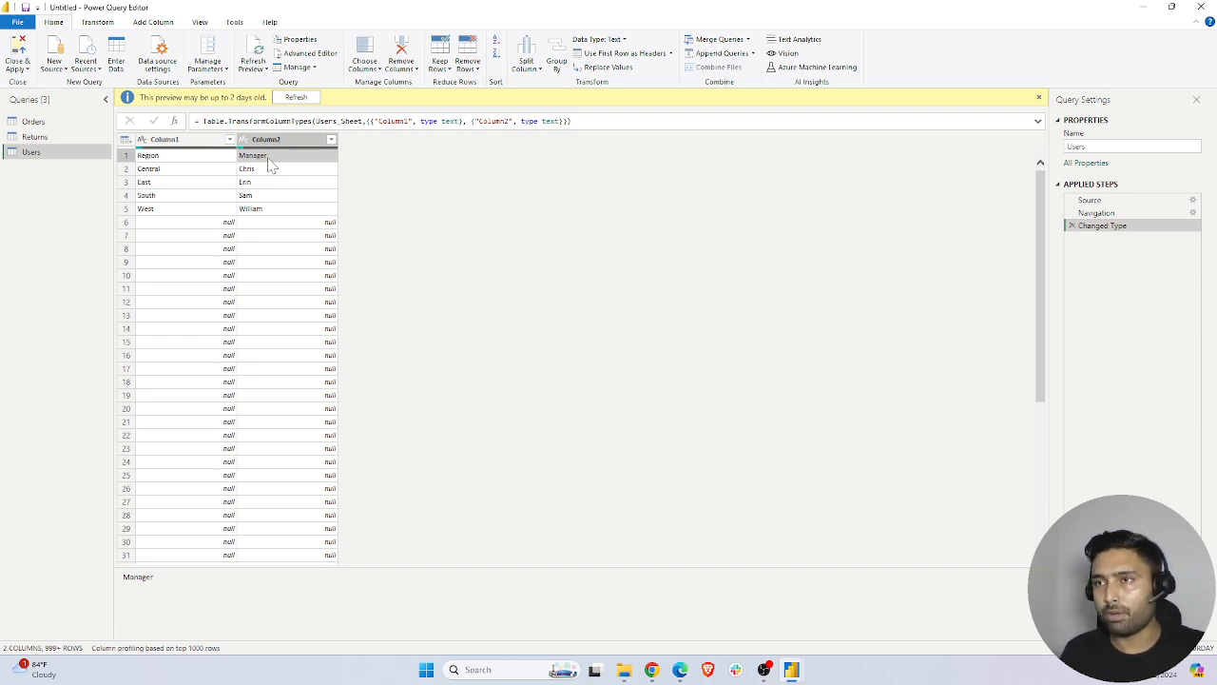
left_click(199, 143)
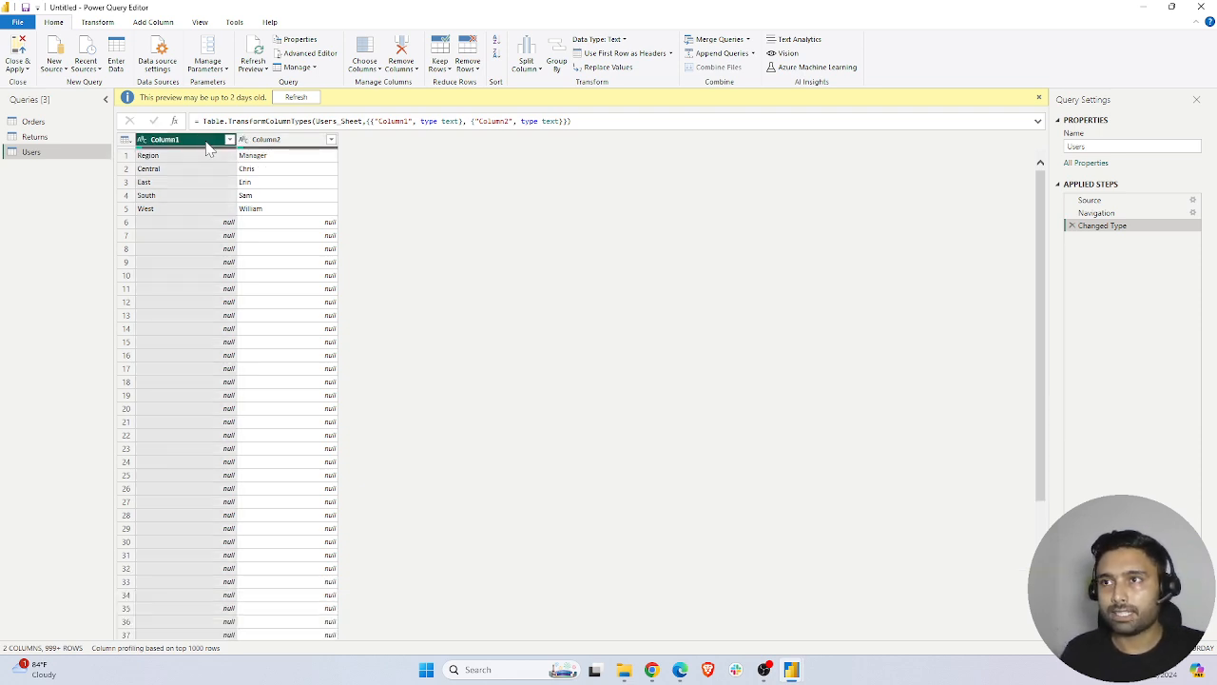
left_click(629, 57)
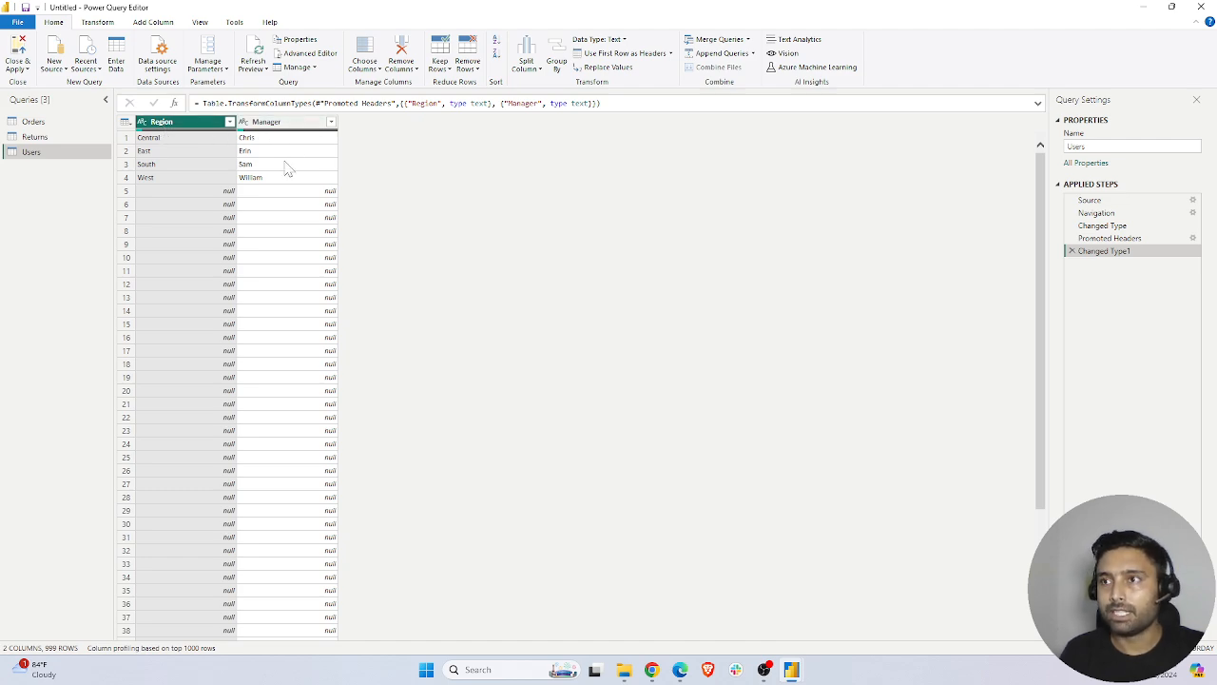
Remove duplicates from the Region column of the Users query to clear the repeated null rows
left_click(210, 193)
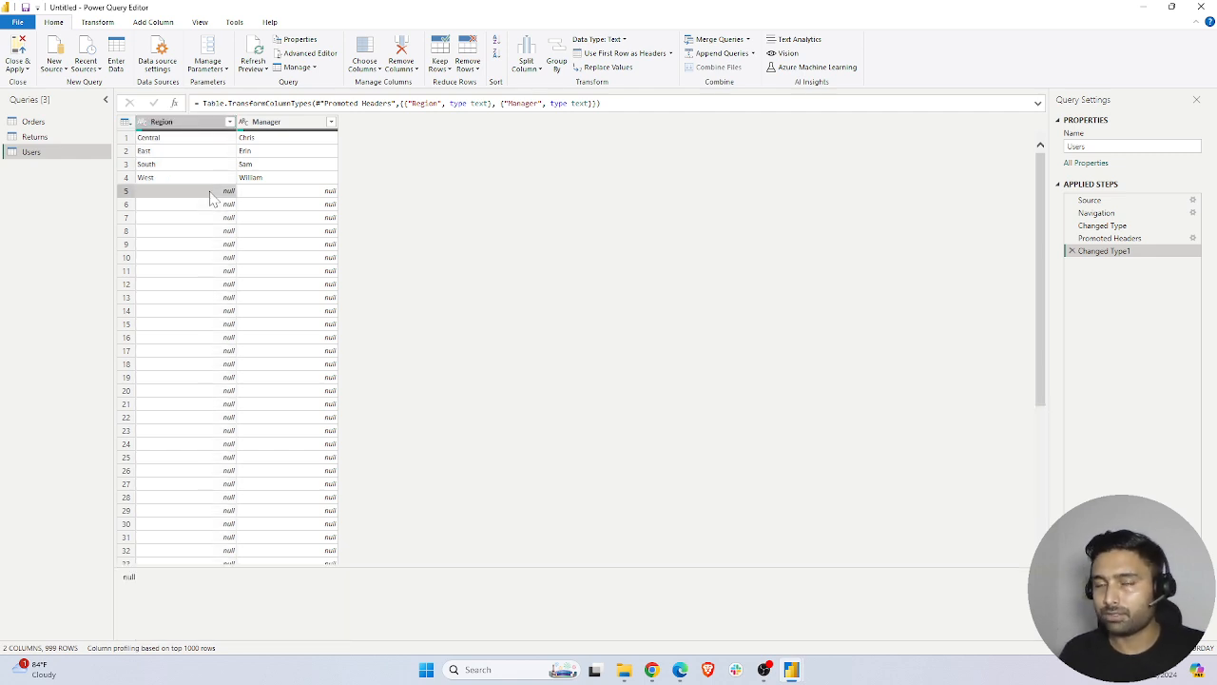
left_click(283, 207)
left_click(288, 231)
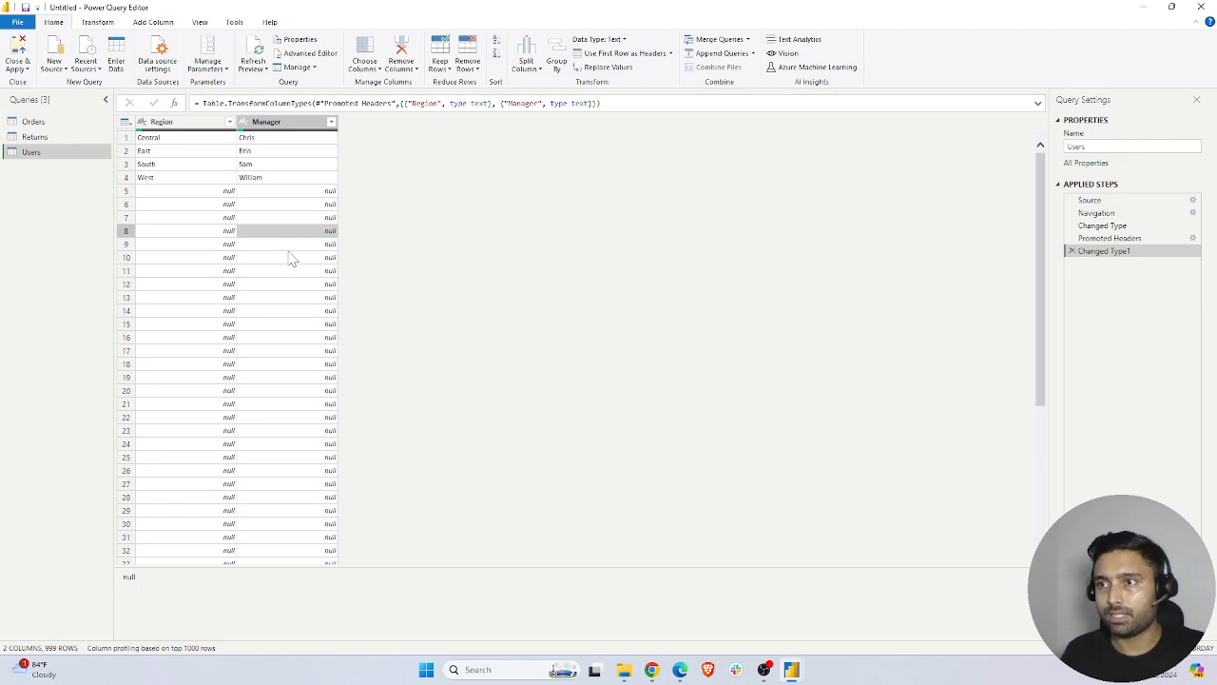
left_click(290, 284)
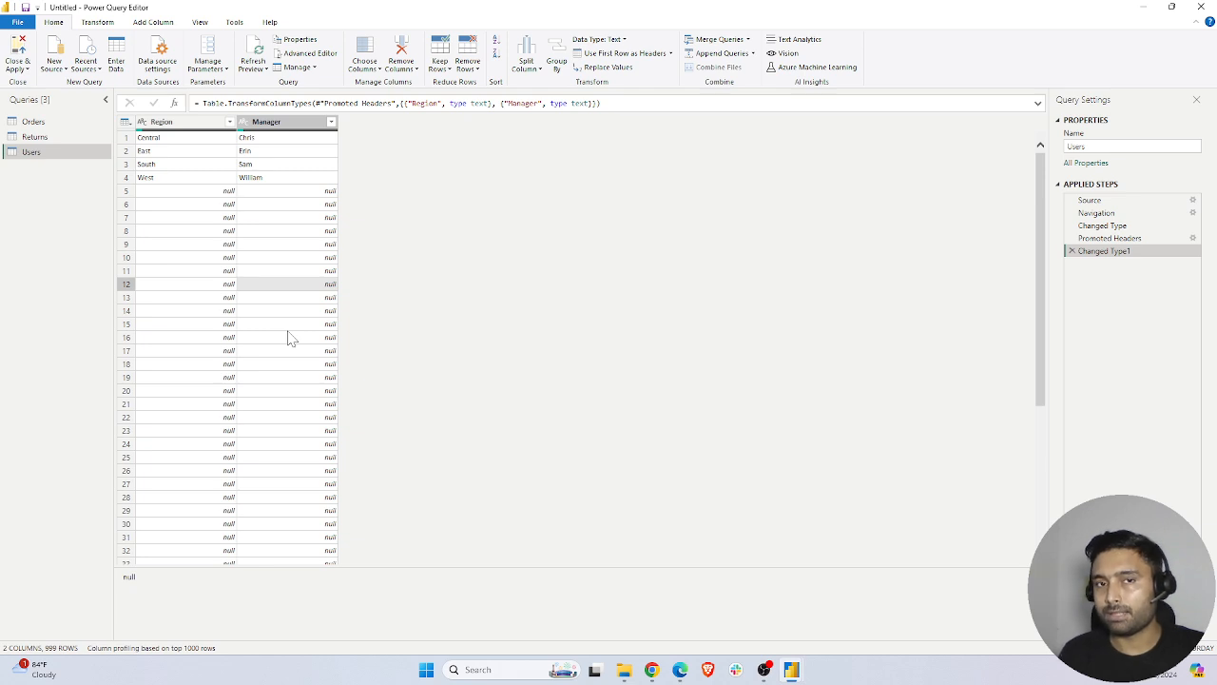
left_click(183, 124)
right_click(185, 130)
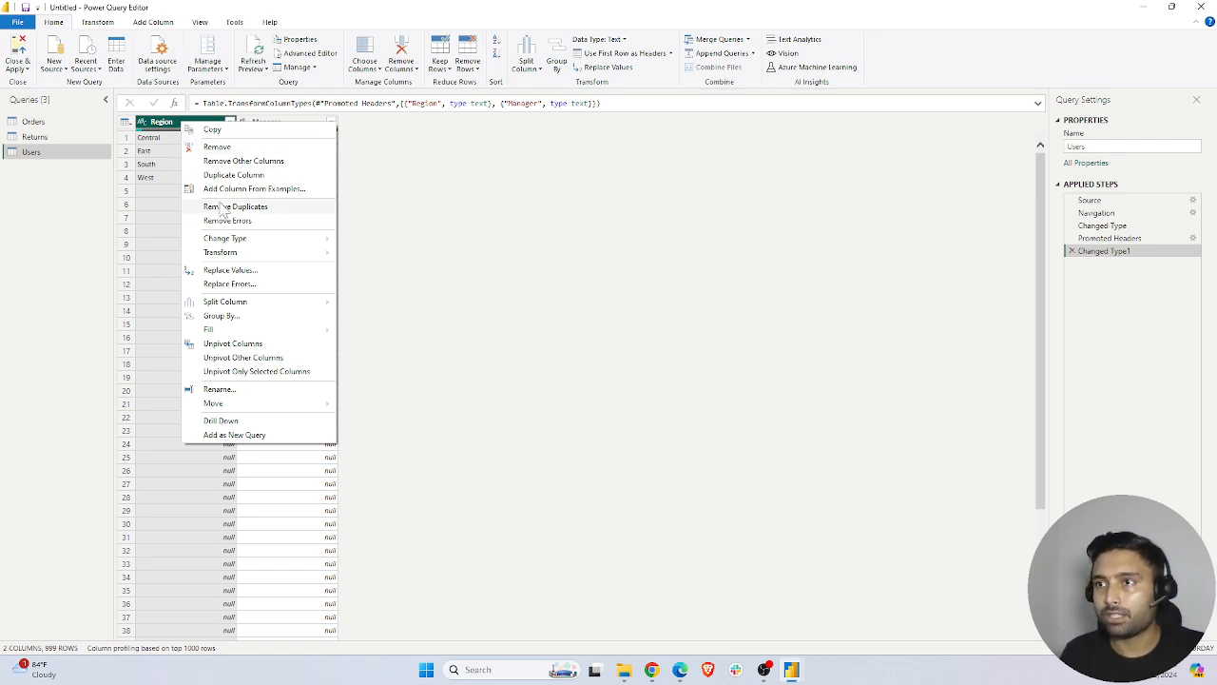
left_click(254, 207)
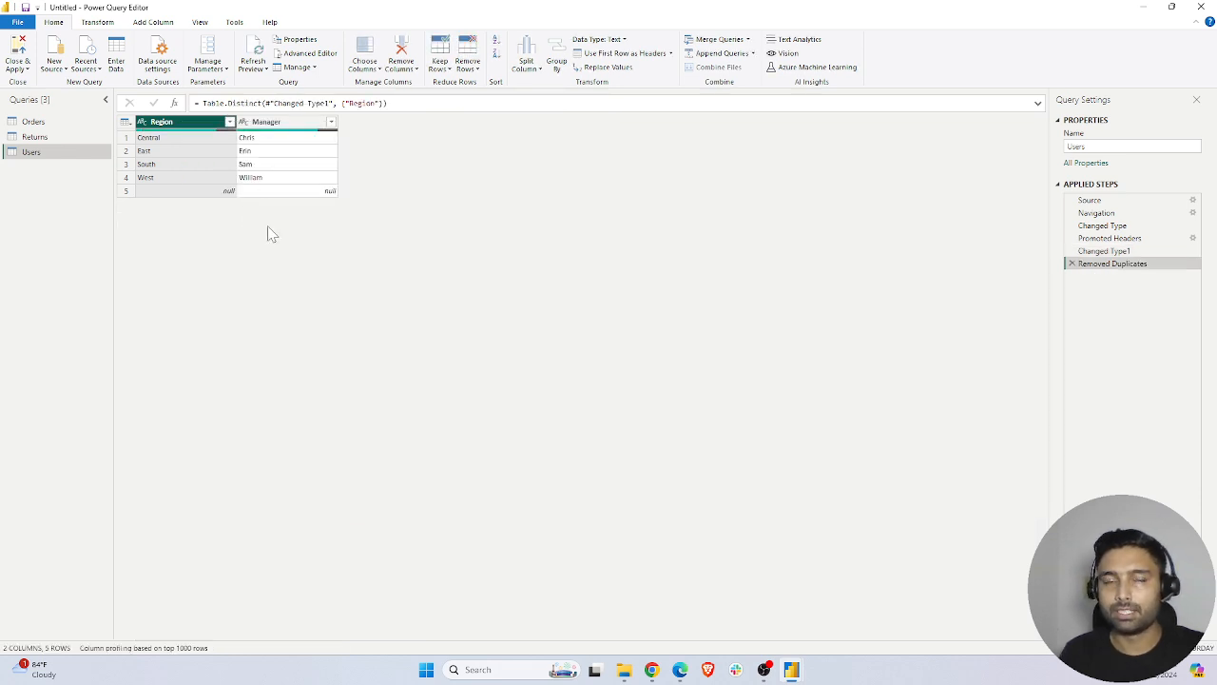
Apply the query changes and return to the report
left_click(228, 192)
left_click(314, 191)
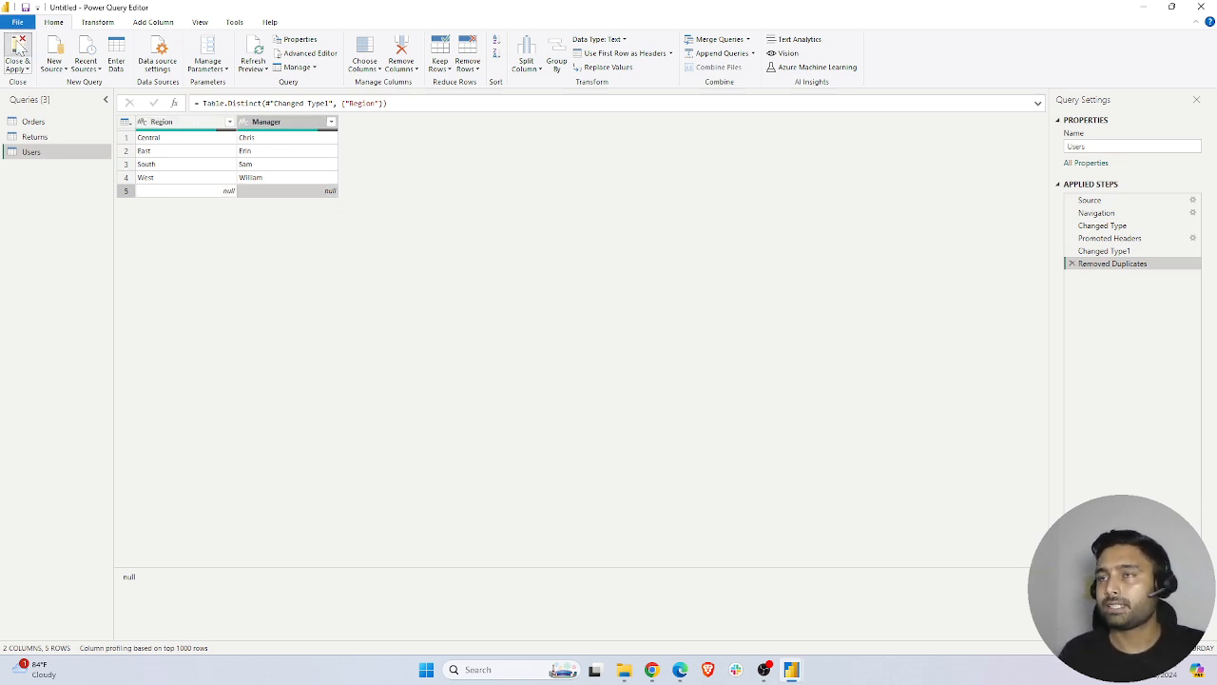
left_click(19, 47)
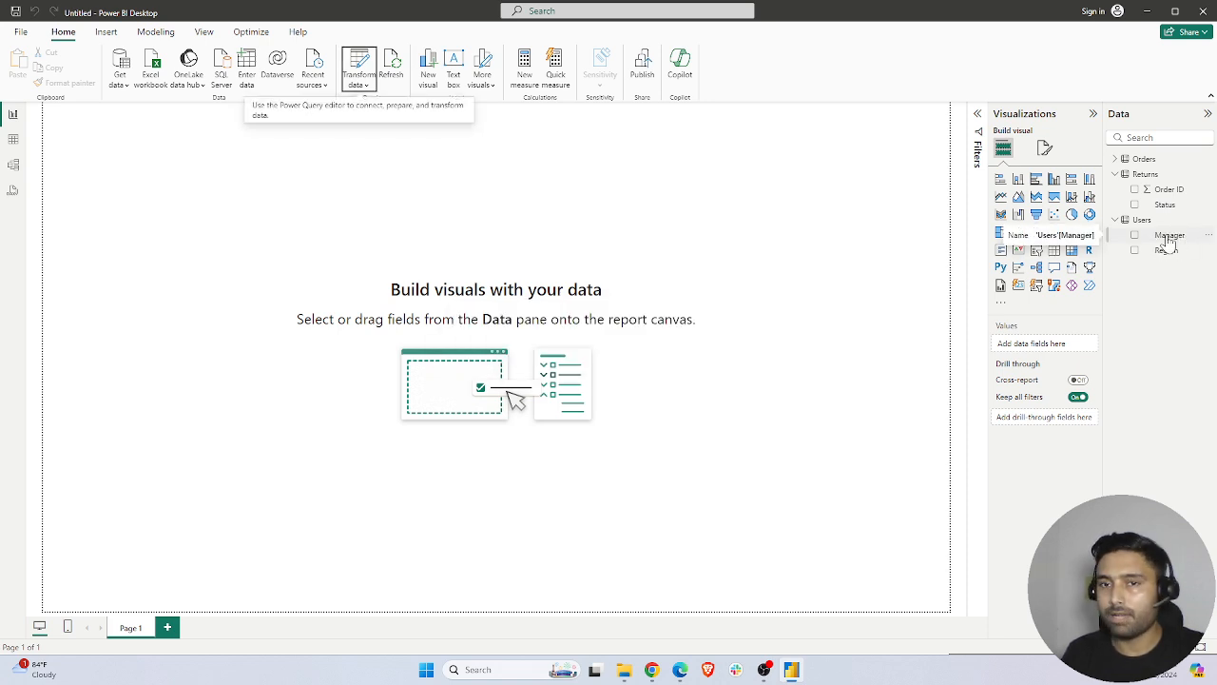
Add a table visual with Manager and Region from Users in the lower-right corner of the report page
left_click(1115, 175)
left_click(1115, 189)
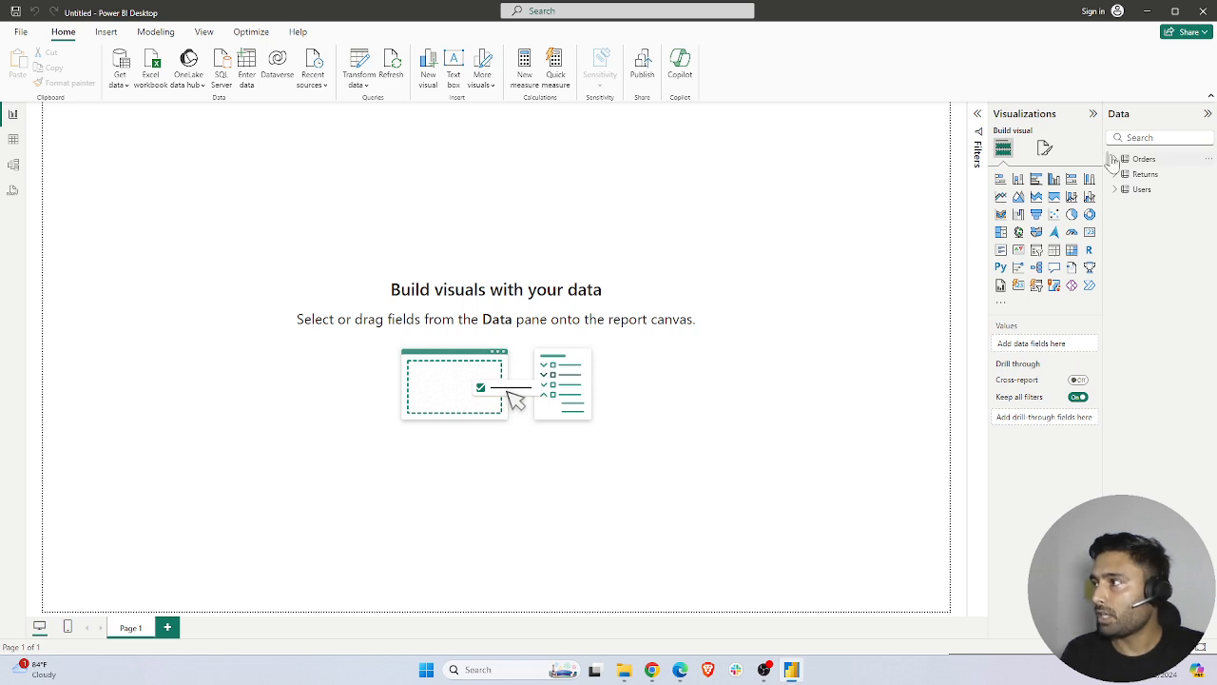
left_click(1115, 190)
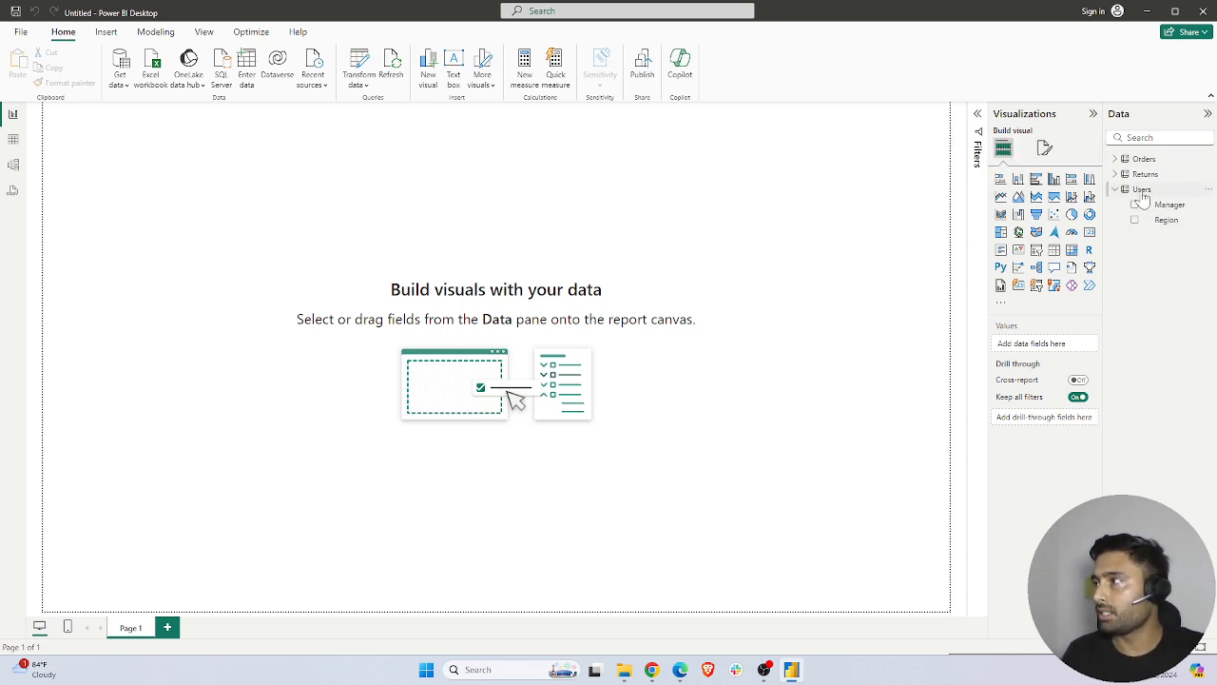
left_click(1054, 249)
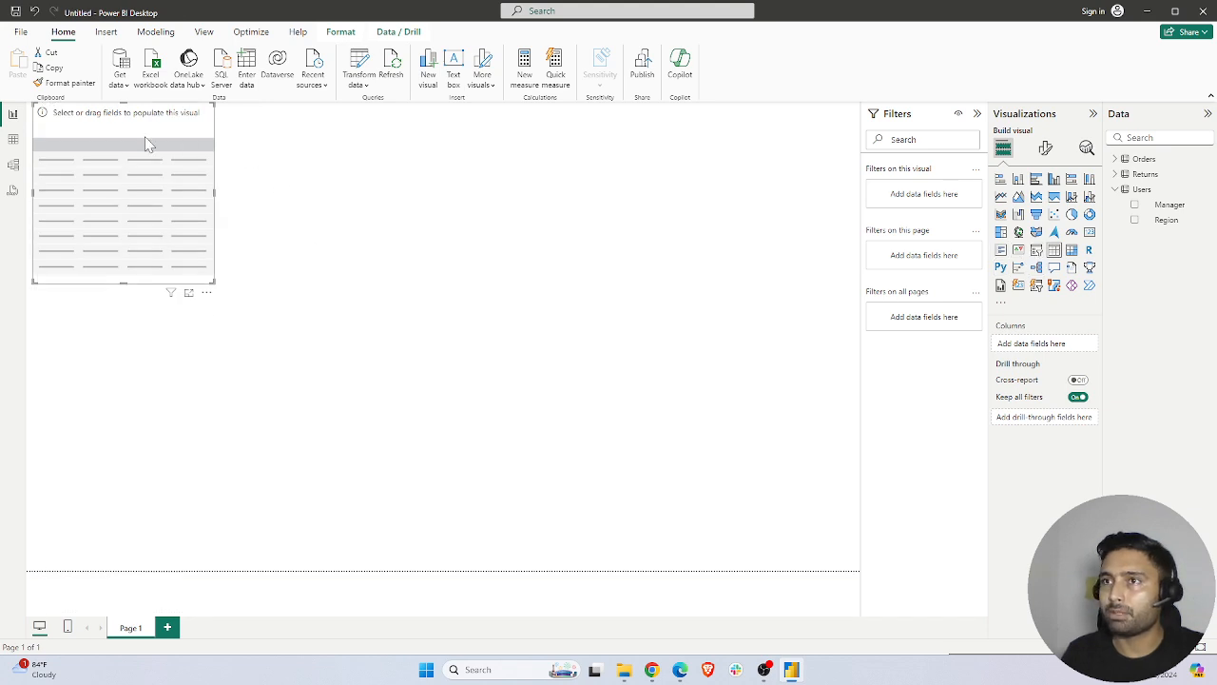
left_click_drag(215, 186, 771, 423)
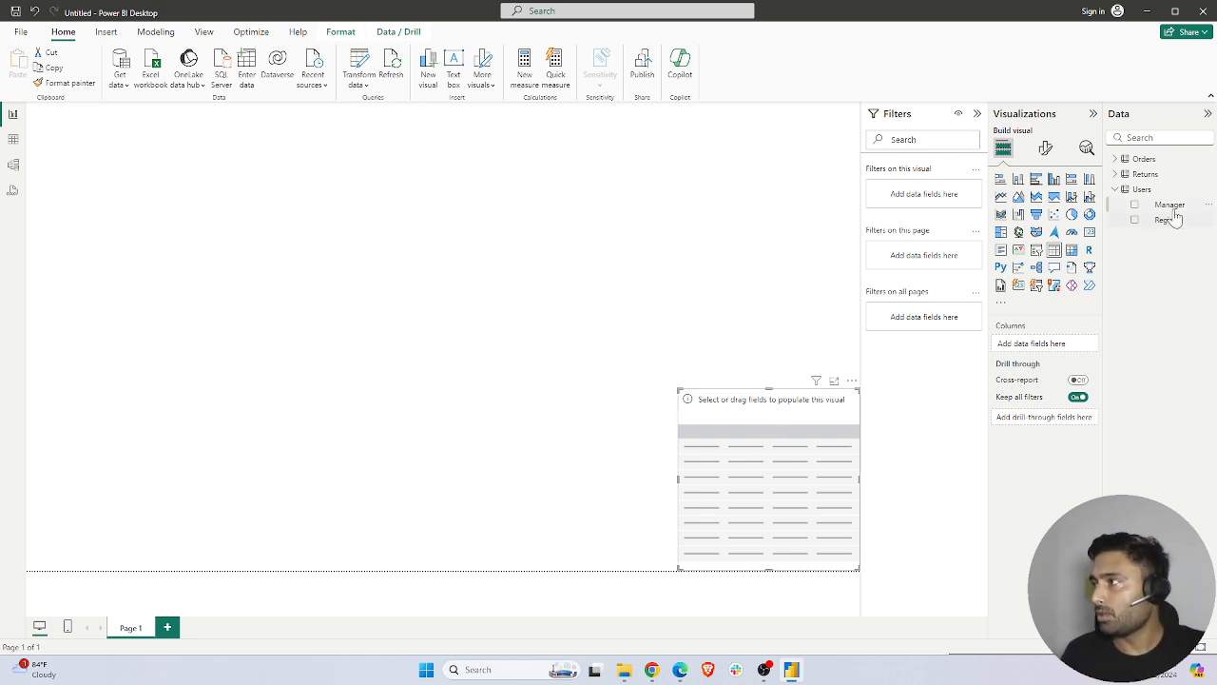
left_click_drag(1170, 205, 824, 433)
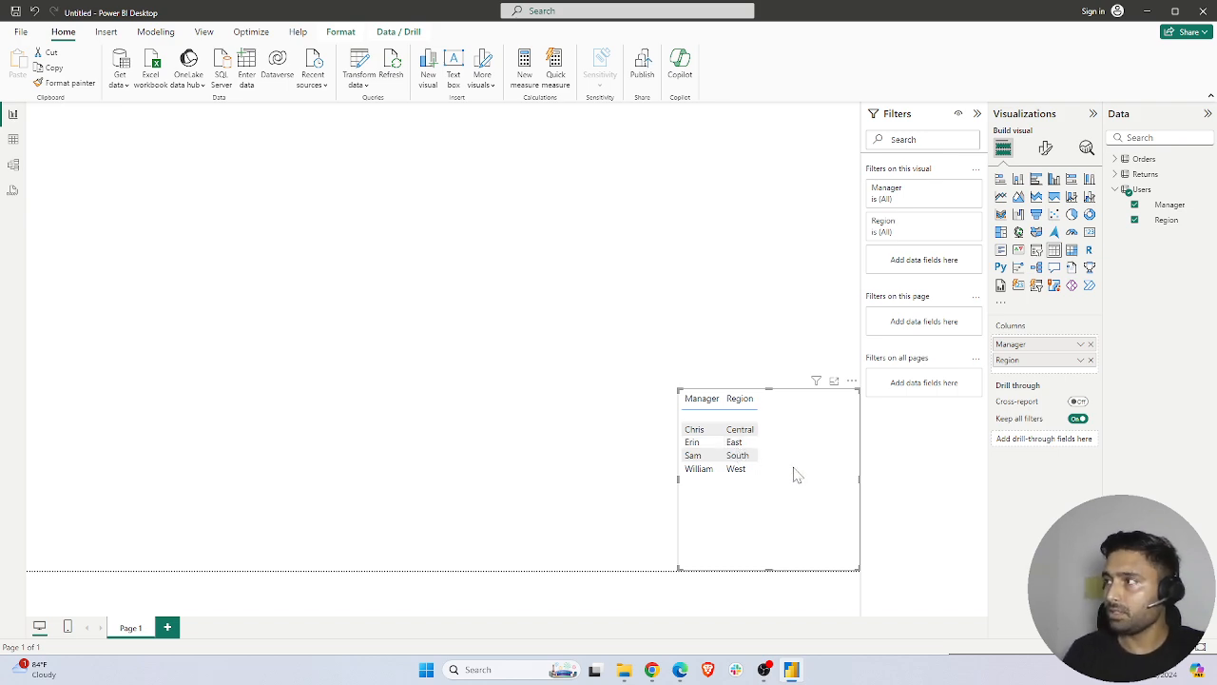
left_click(756, 280)
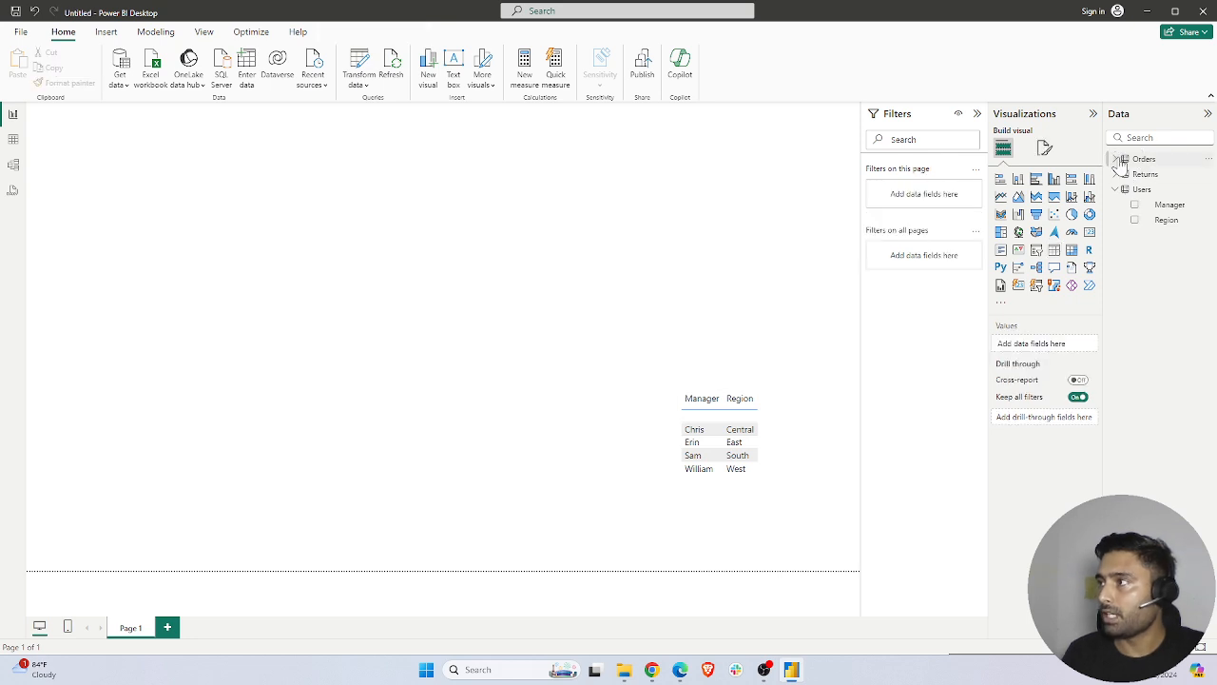
Create a stacked column chart of Sales by Region from Orders, widened and placed in the page's lower-left corner
left_click(1121, 160)
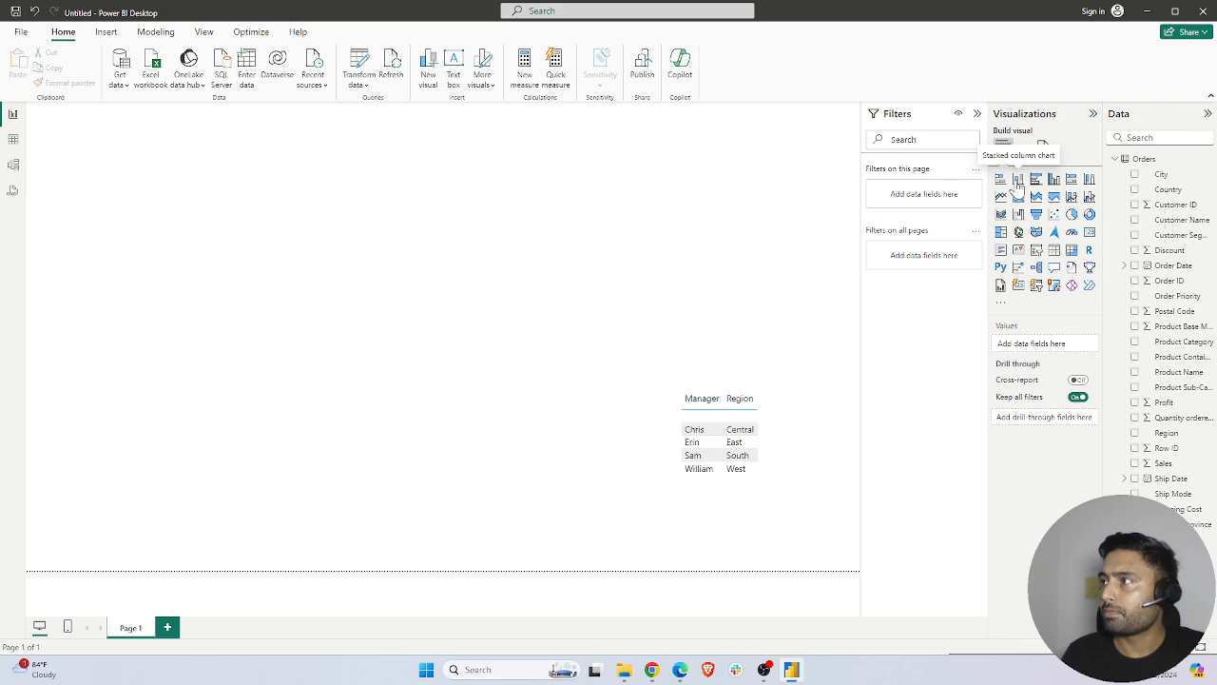
left_click(1017, 179)
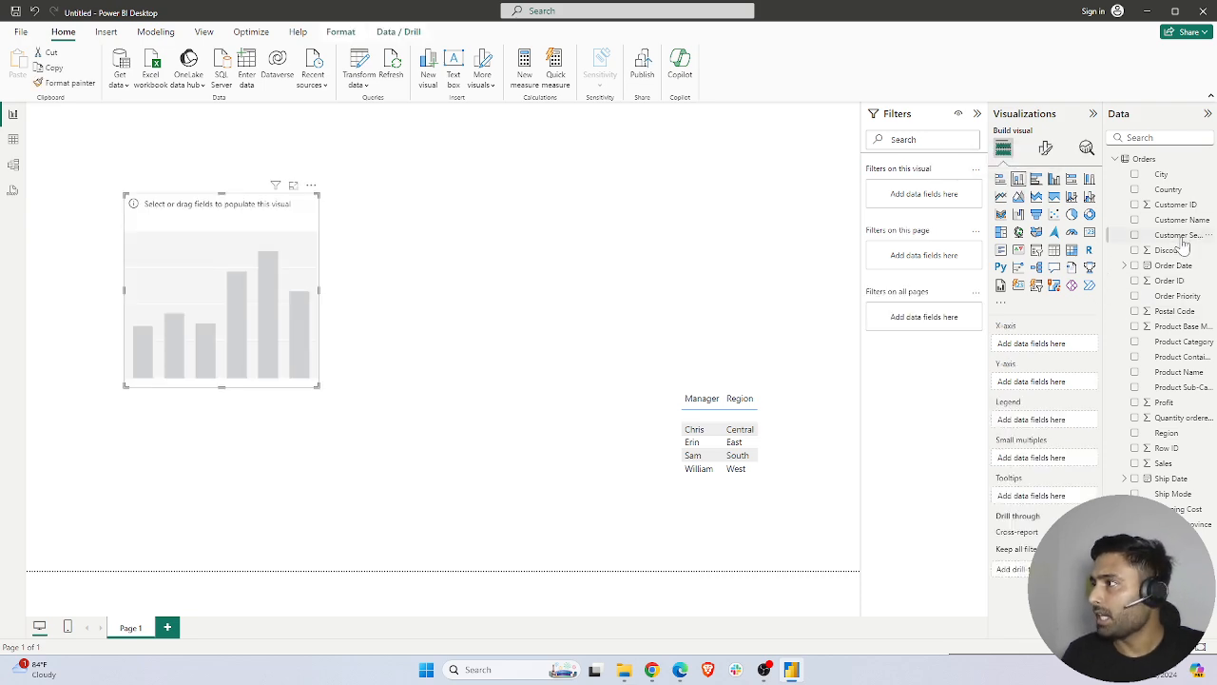
left_click_drag(1168, 433, 266, 325)
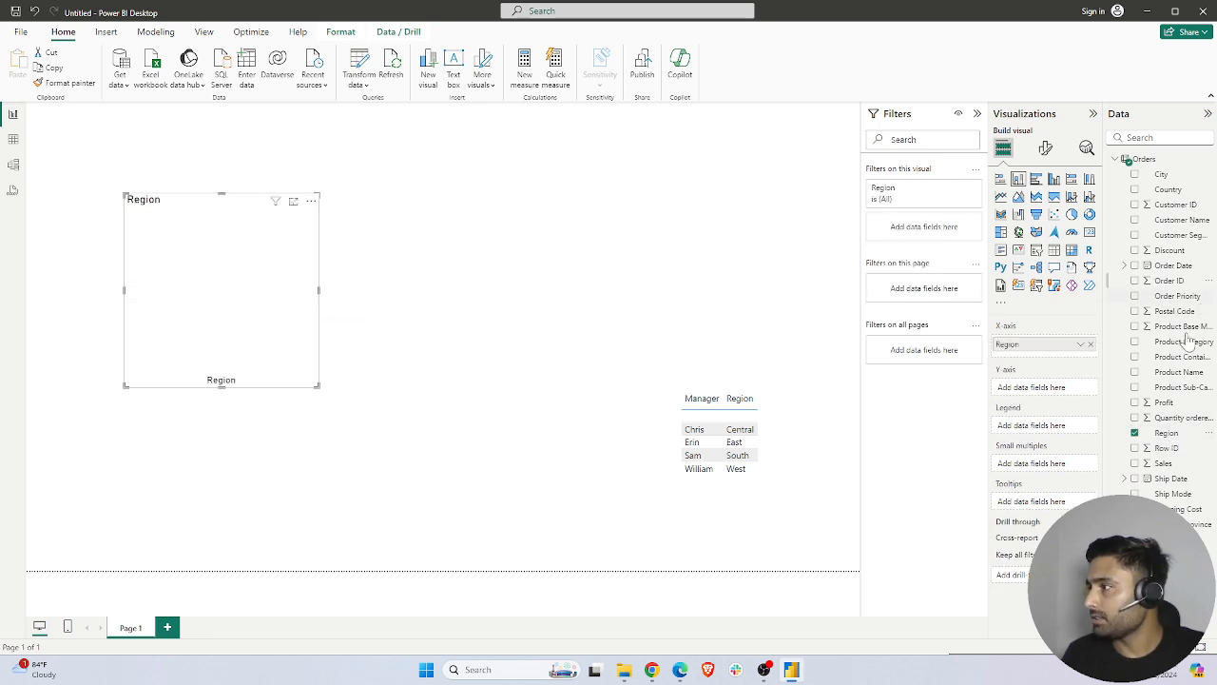
left_click_drag(1166, 462, 210, 315)
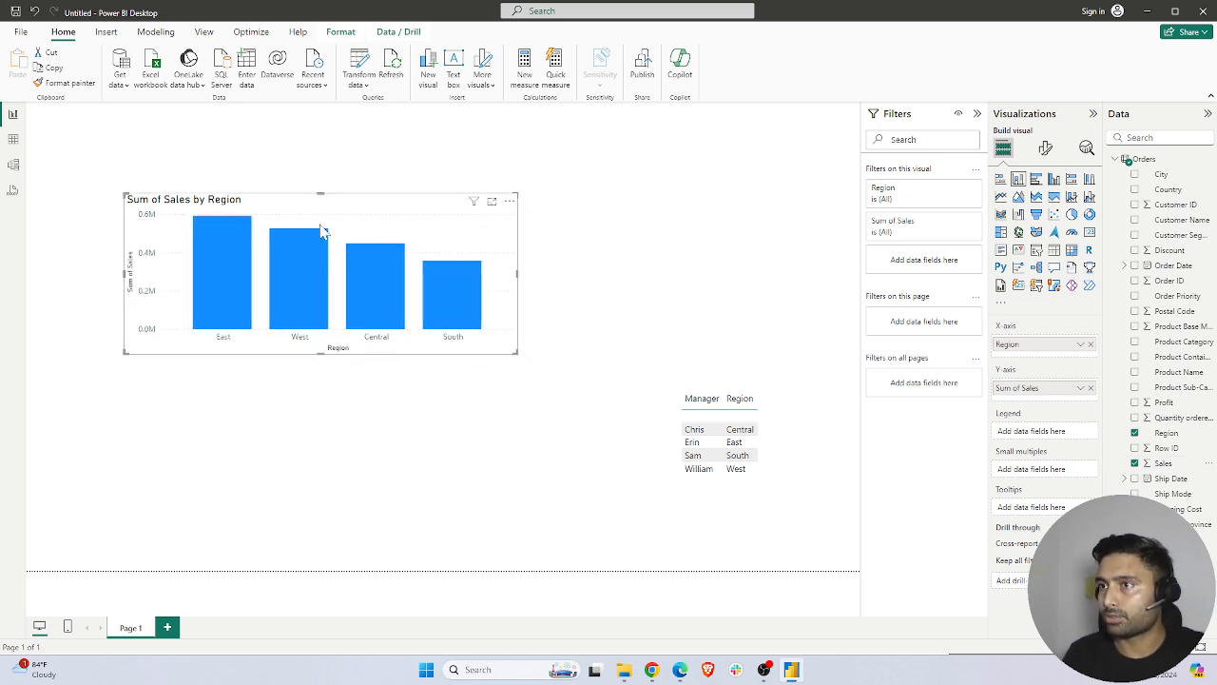
left_click_drag(306, 205, 209, 421)
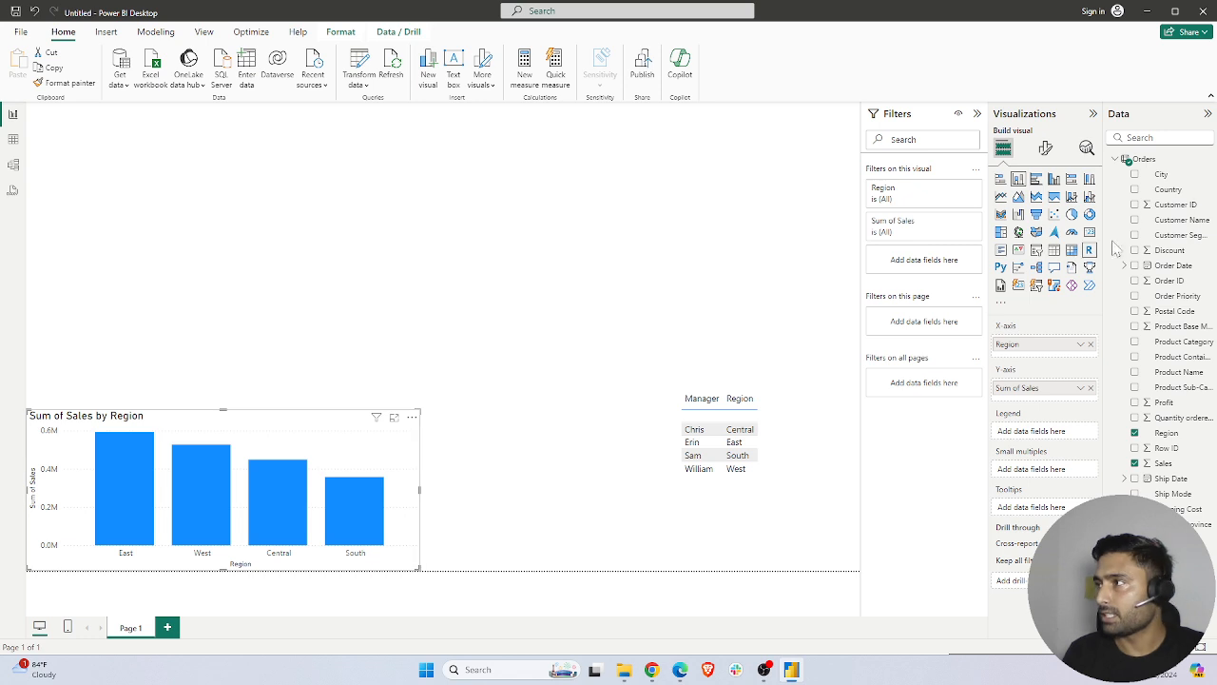
left_click(1118, 158)
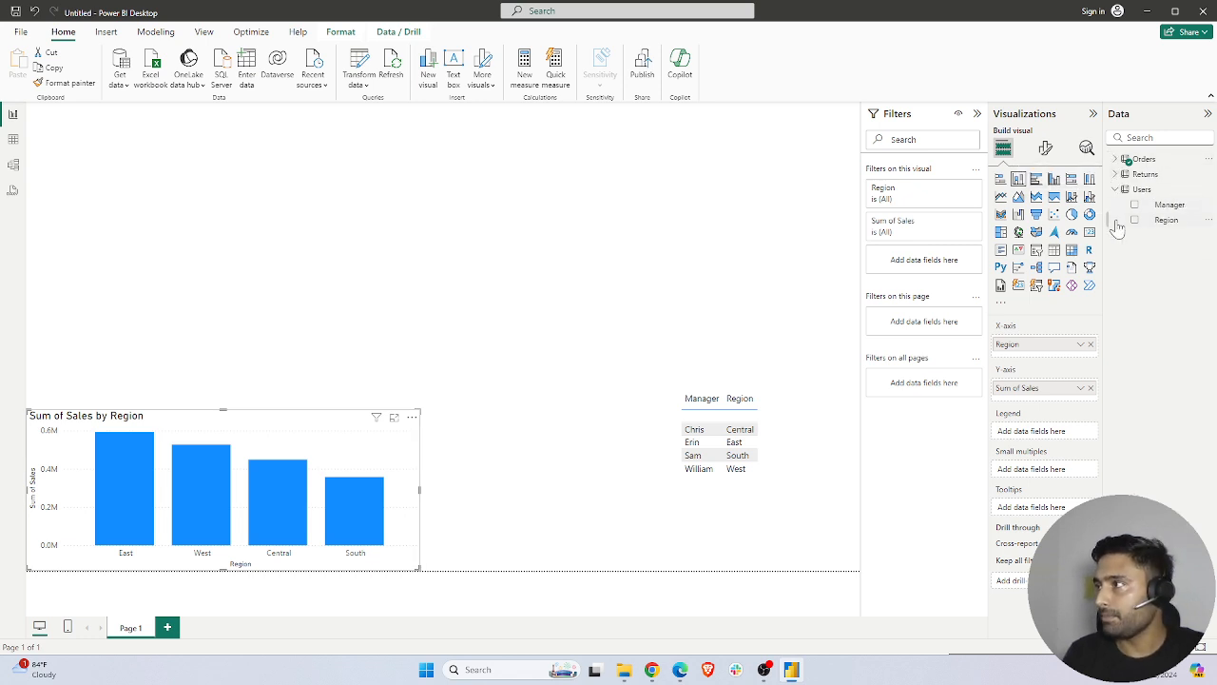
Shrink the Manager and Region table from its upper-left corner, keeping it in the page's lower-right corner
left_click(709, 418)
left_click_drag(673, 388, 709, 457)
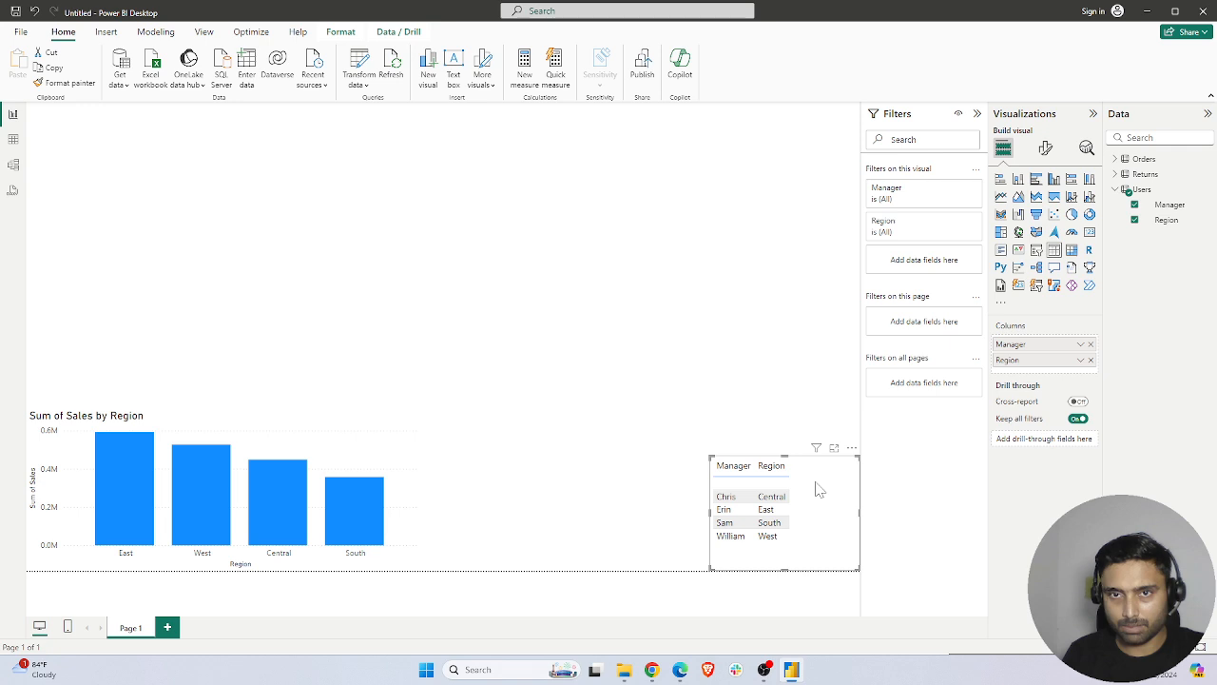
left_click(635, 424)
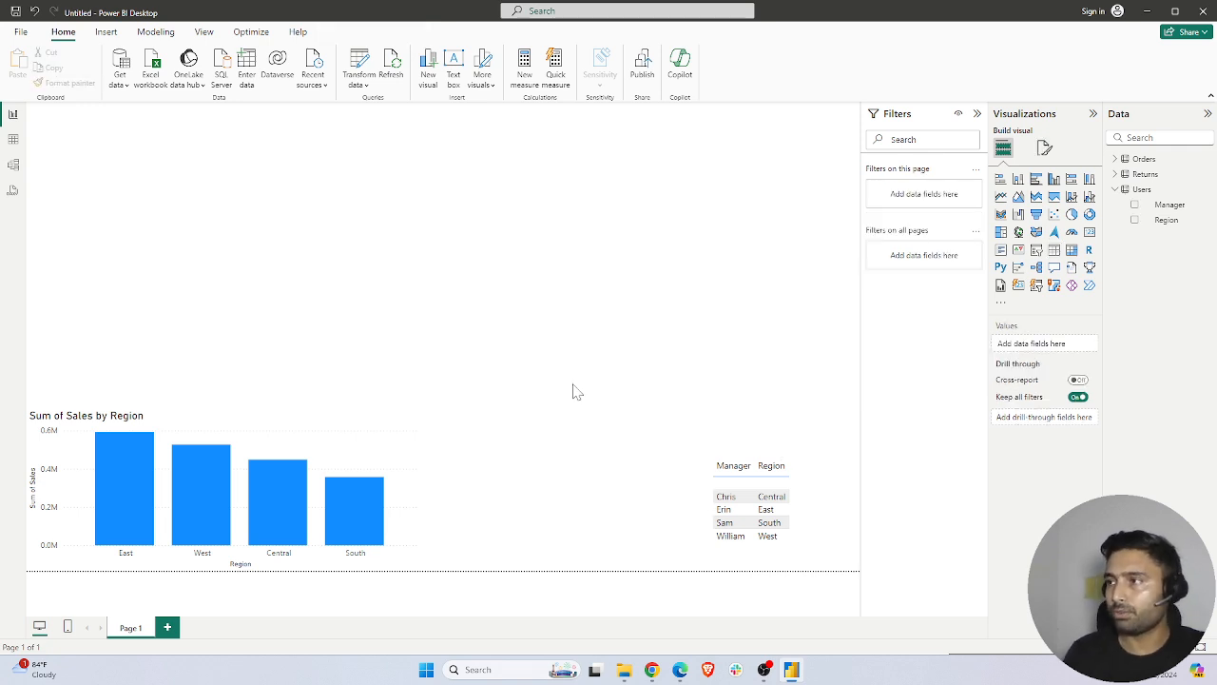
Add a slicer on Row ID from Orders and shrink it in the page's upper-left corner
left_click(1037, 250)
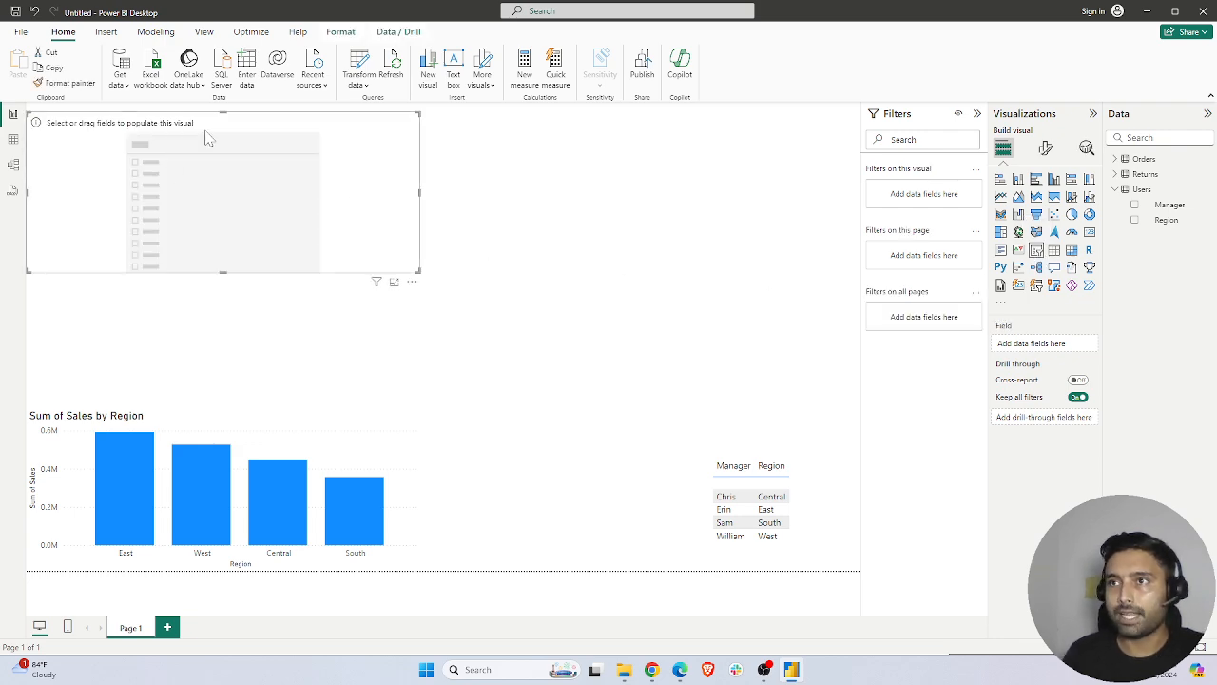
left_click(1121, 160)
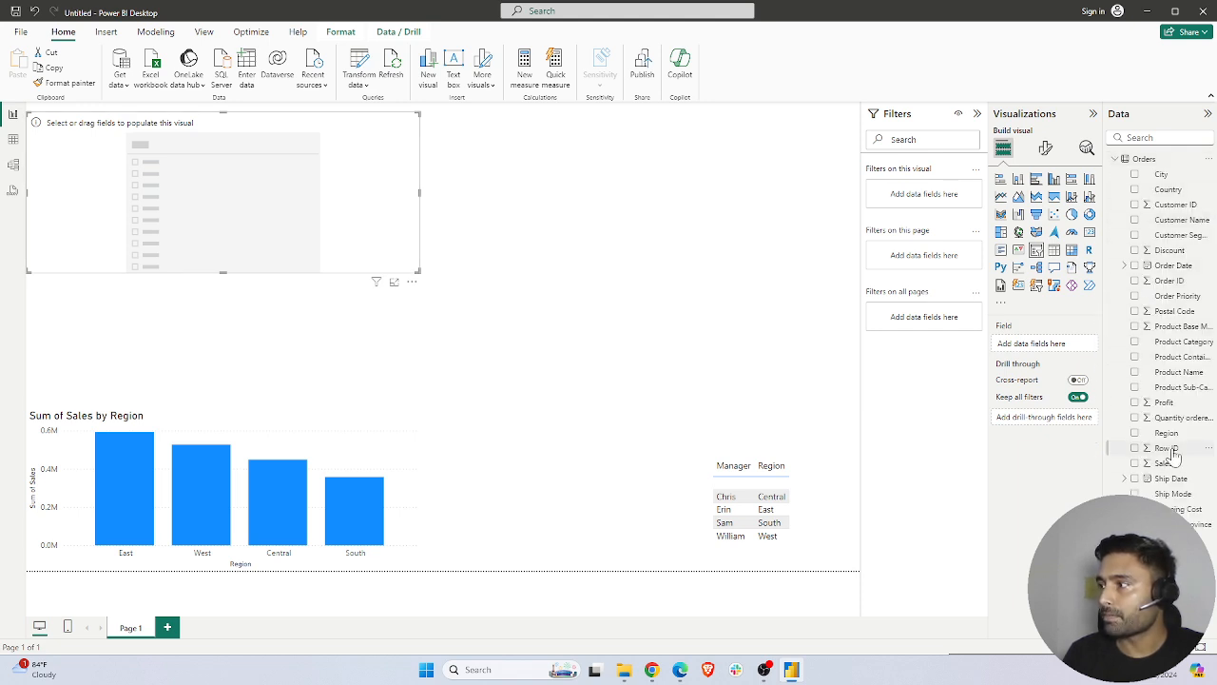
left_click_drag(1168, 448, 290, 178)
left_click_drag(419, 272, 247, 203)
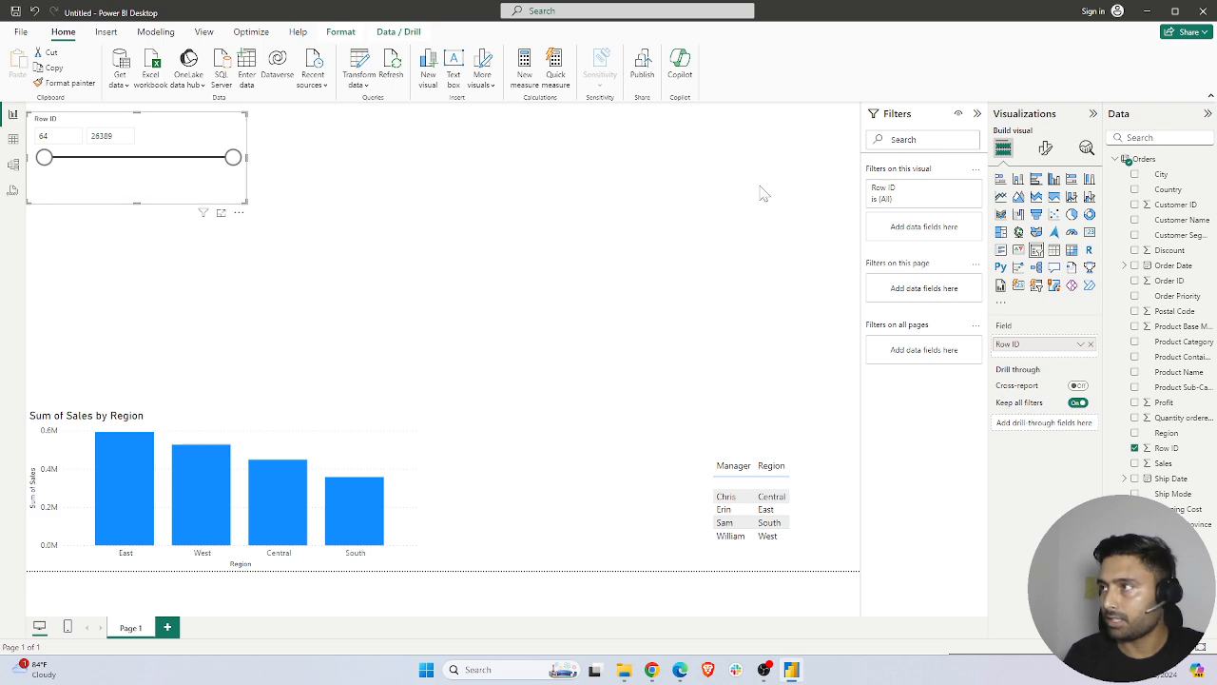
Set the Row ID slicer's style to Vertical list in its slicer settings
left_click(1045, 149)
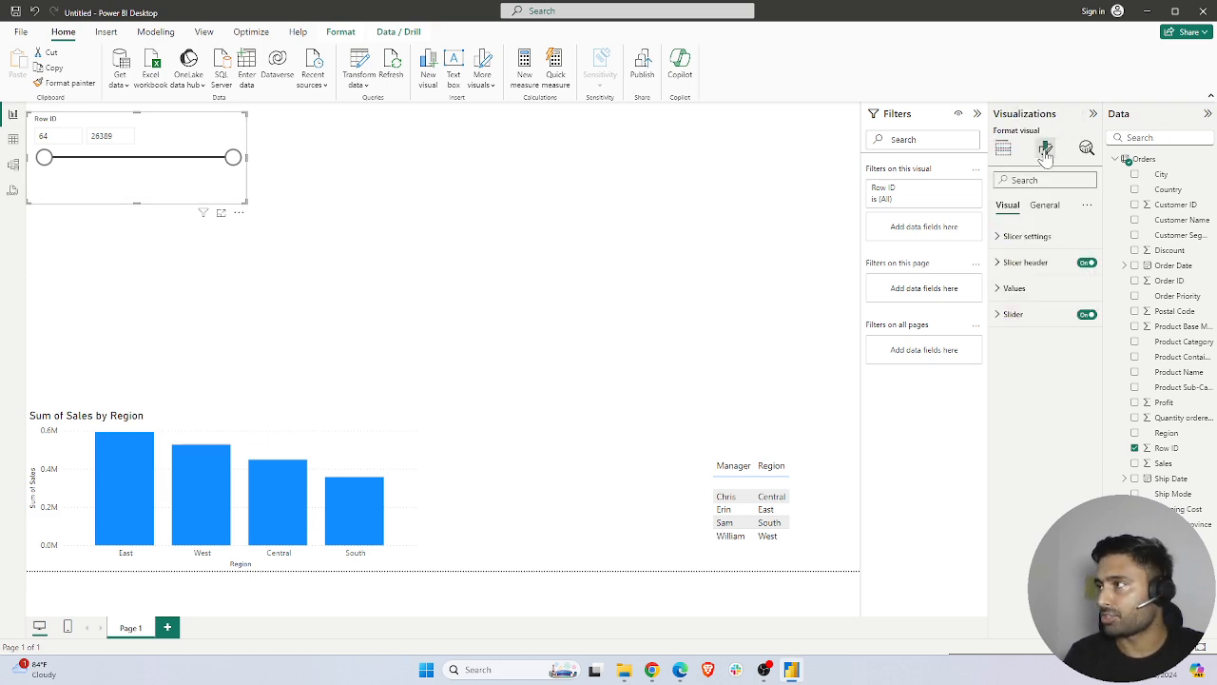
left_click(1008, 237)
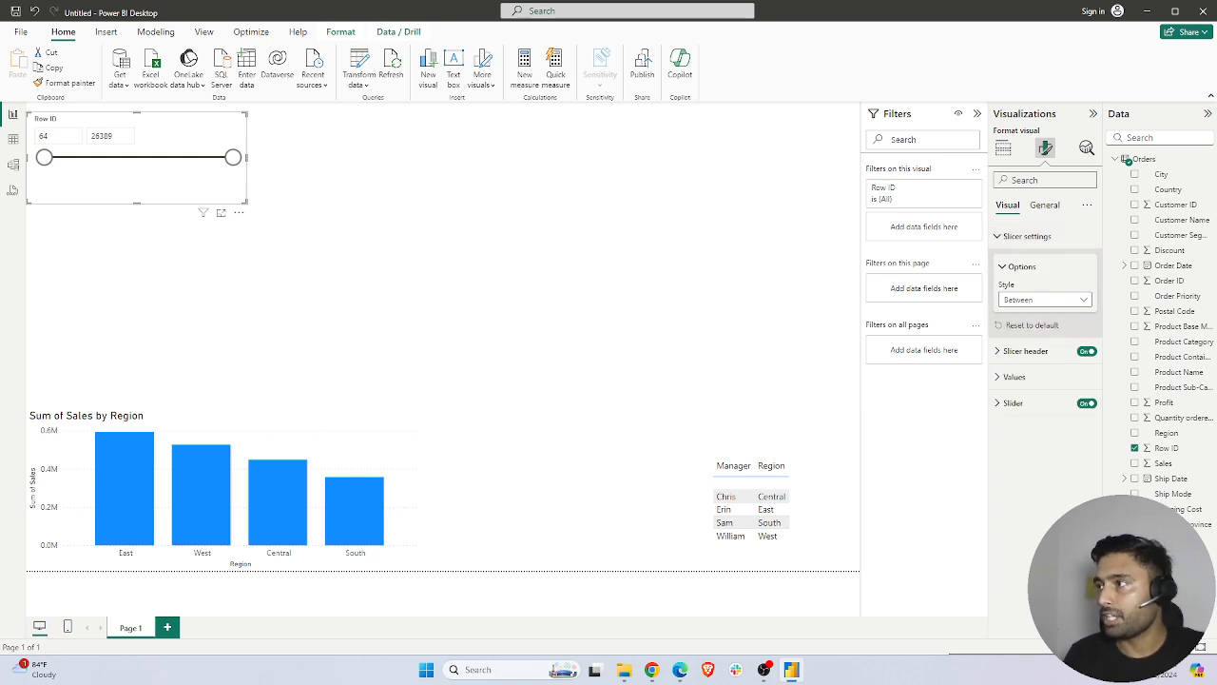
left_click(1027, 301)
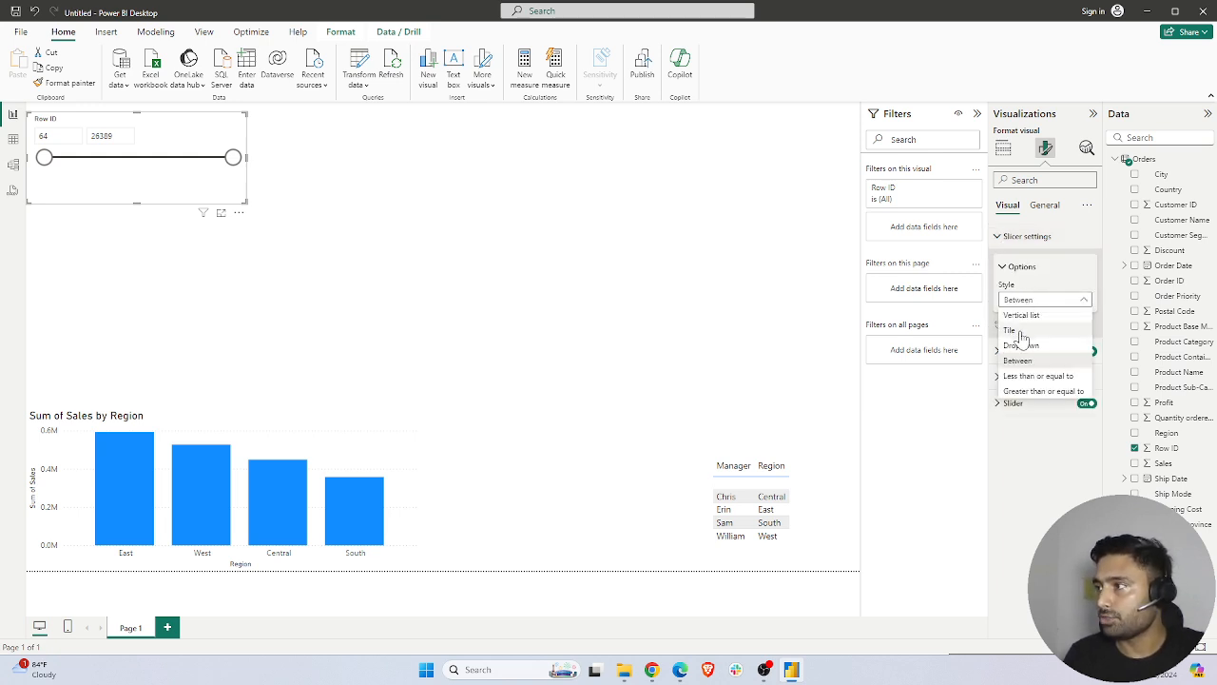
left_click(1021, 315)
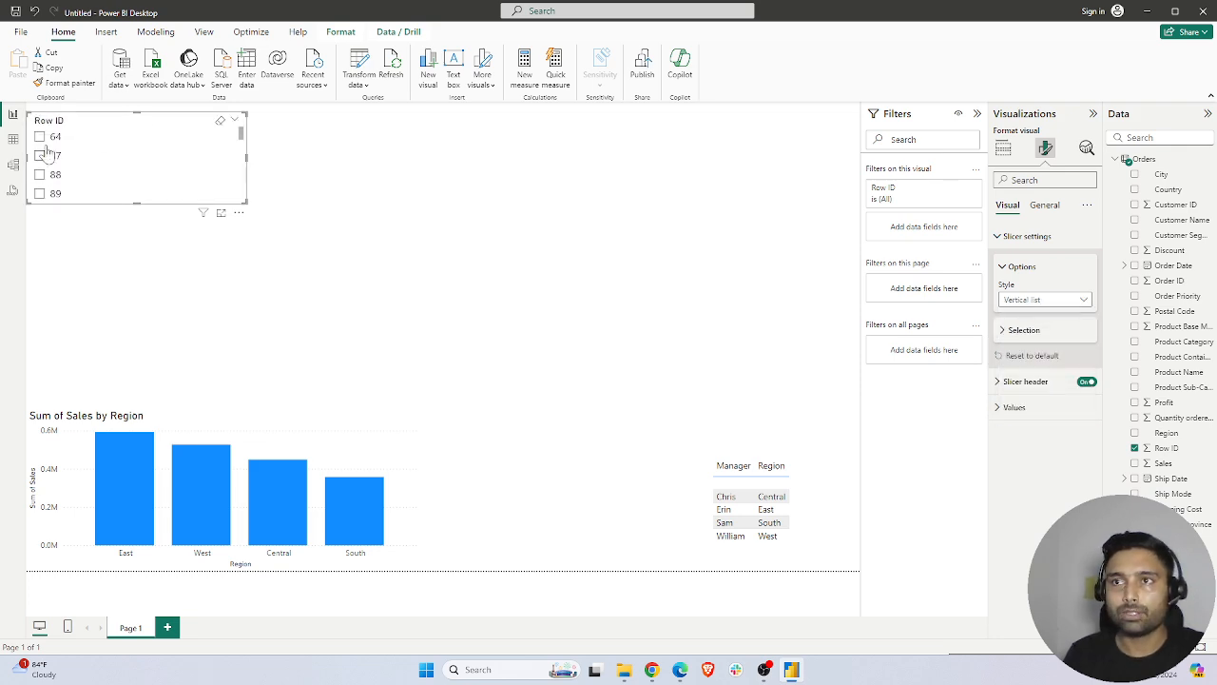
Try the Dropdown style on the Row ID slicer, expand its value list, and return the style to Vertical list
left_click(1042, 300)
left_click(1032, 347)
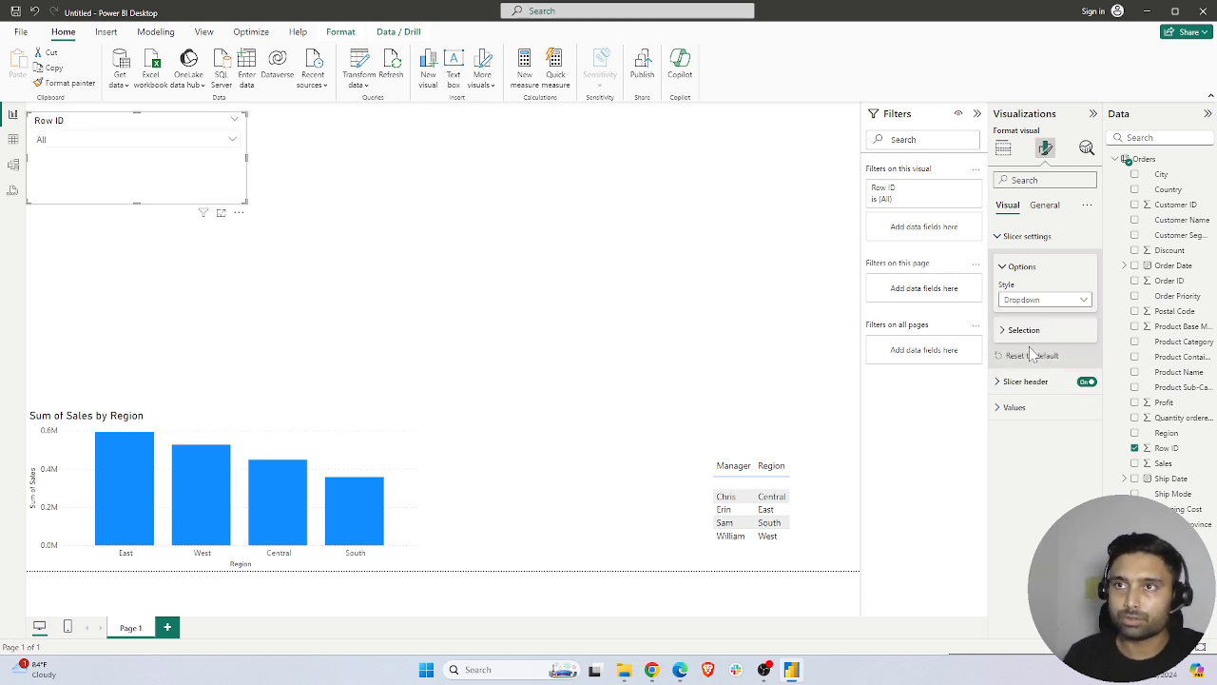
left_click(172, 141)
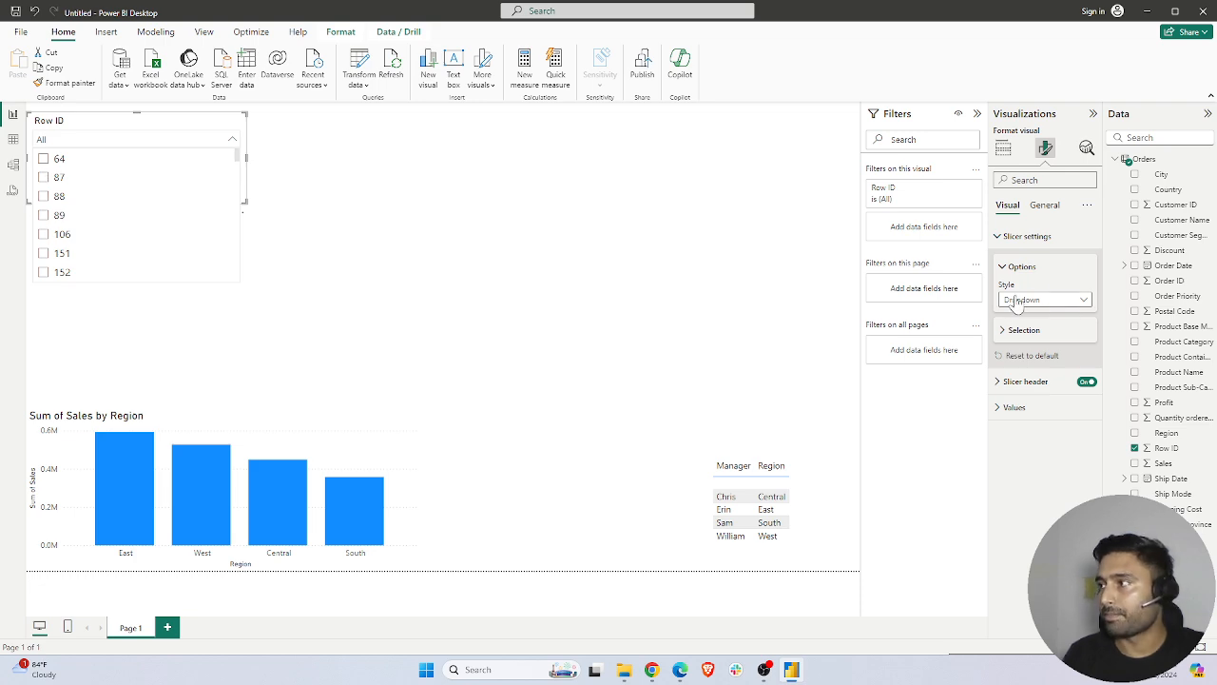
left_click(1074, 302)
left_click(1026, 316)
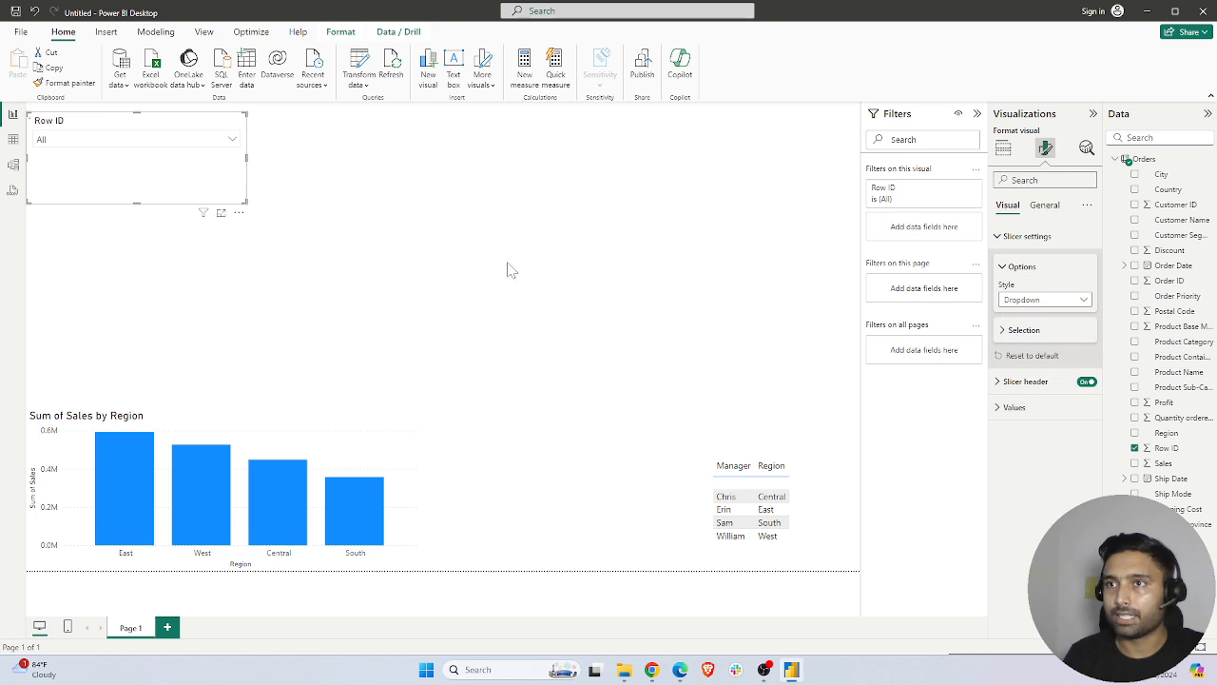
left_click(337, 190)
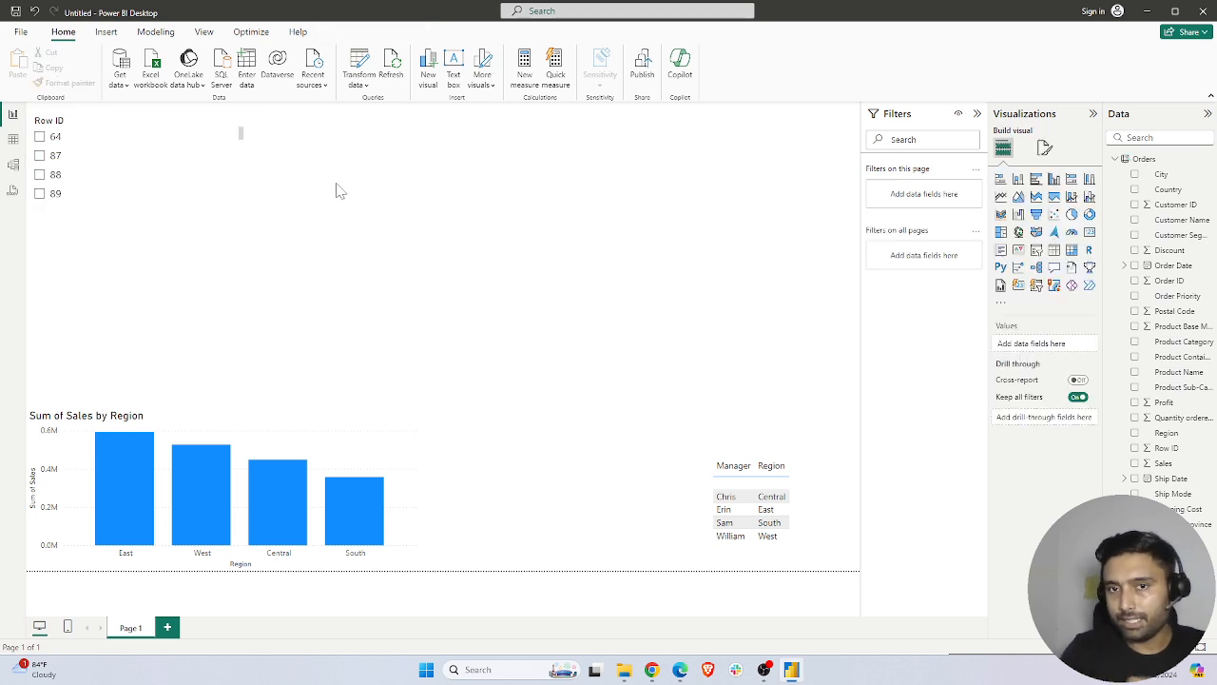
Filter the report by Row ID 87 and by Row ID 914, checking the Sales by Region bar for each
left_click(38, 163)
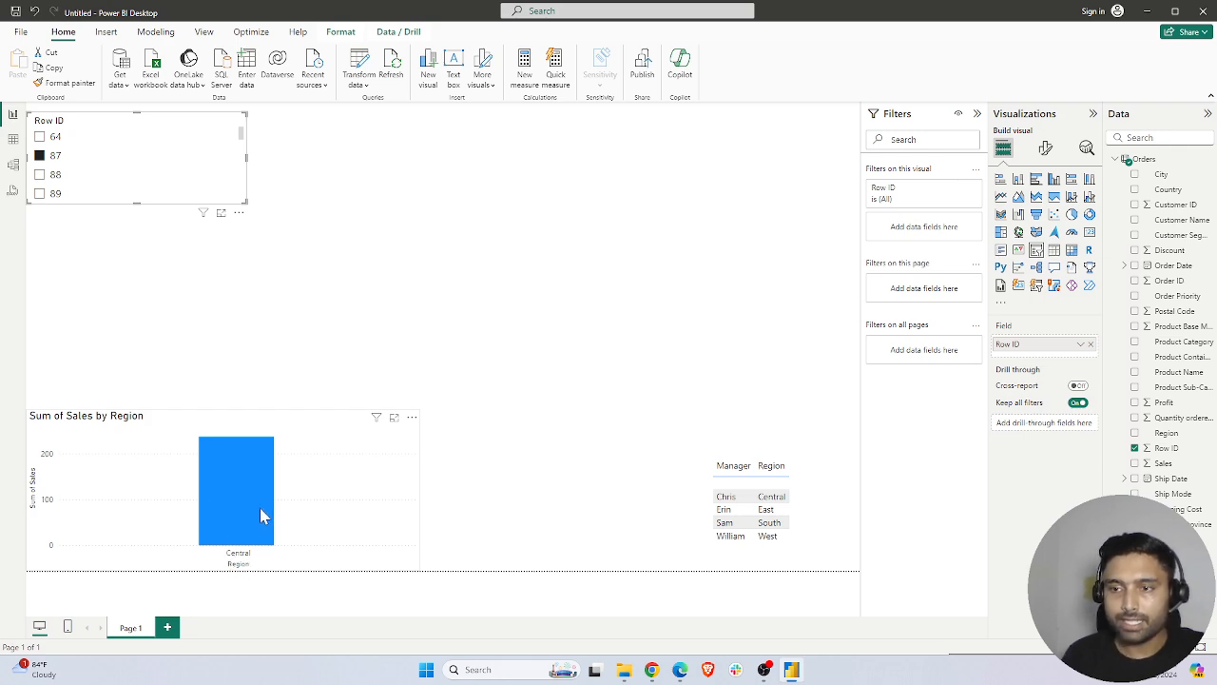
mouse_move(263, 514)
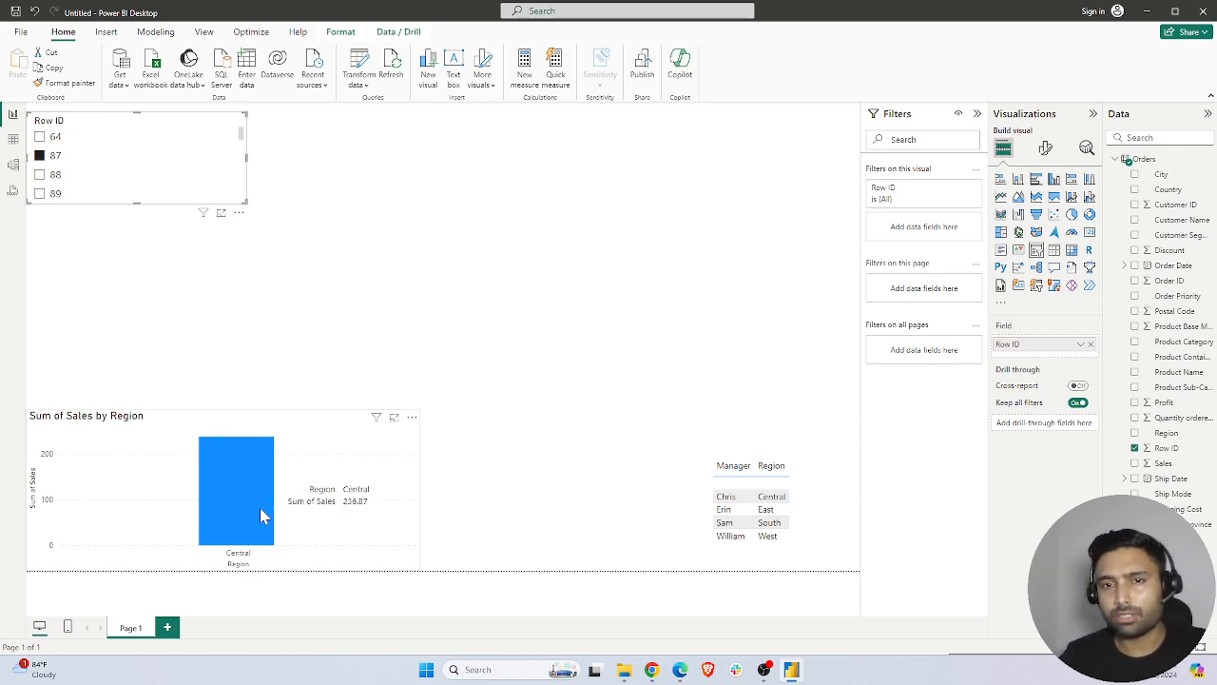
scroll(57, 185, "down", 5)
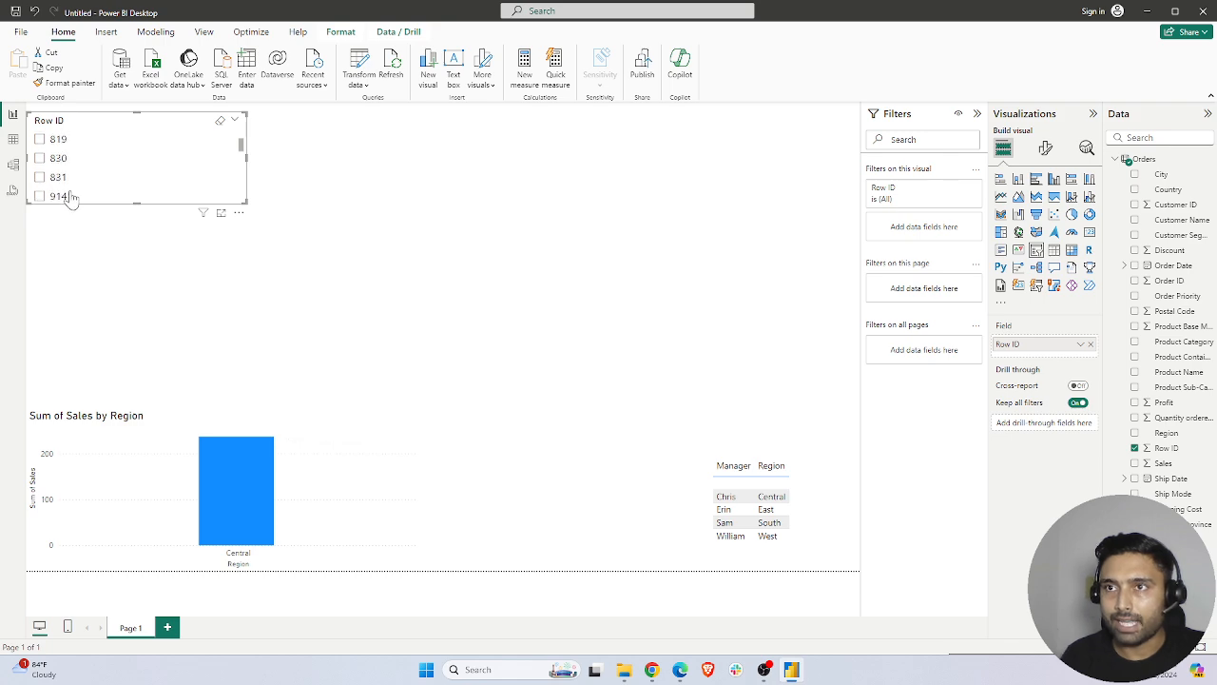
left_click(39, 161)
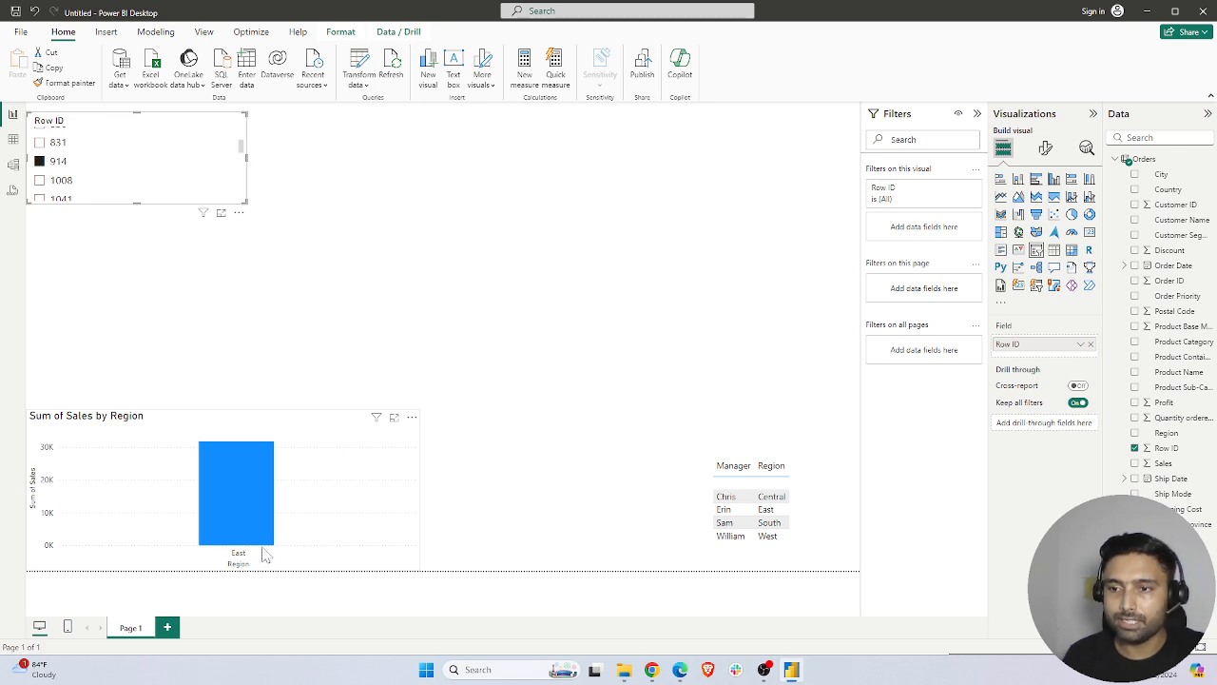
mouse_move(265, 492)
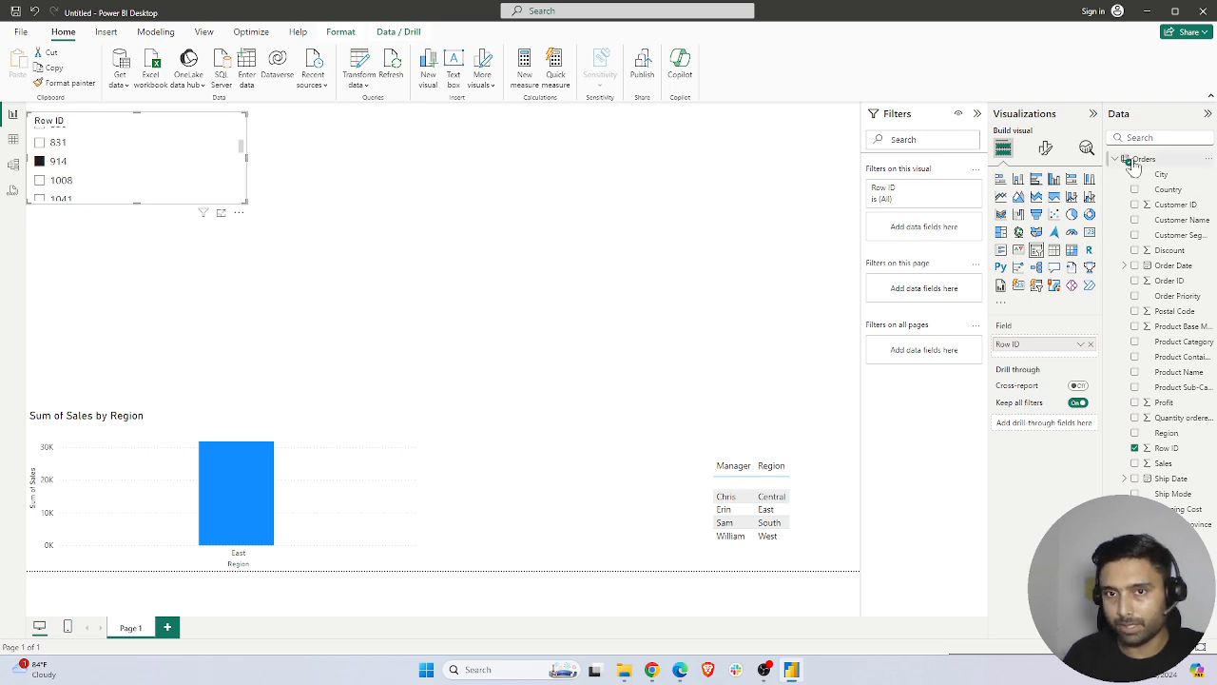
Inspect the chart and the manager table, and filter by Row ID 1553 to compare how both respond
left_click(185, 395)
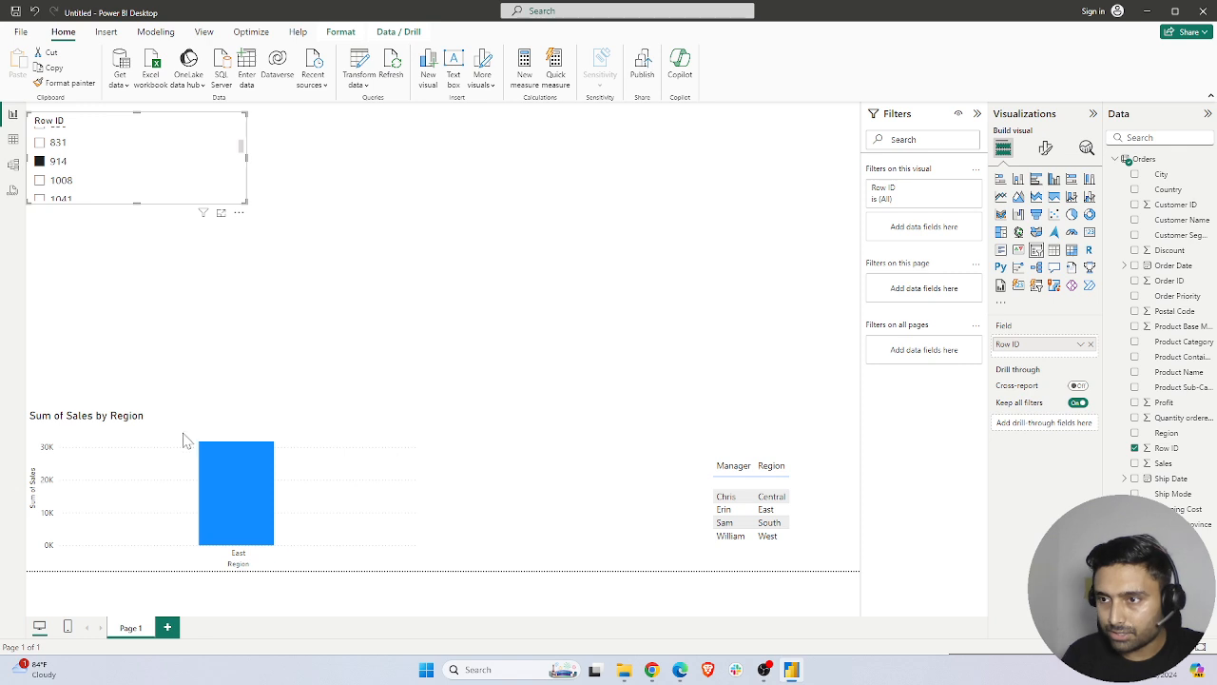
left_click(218, 425)
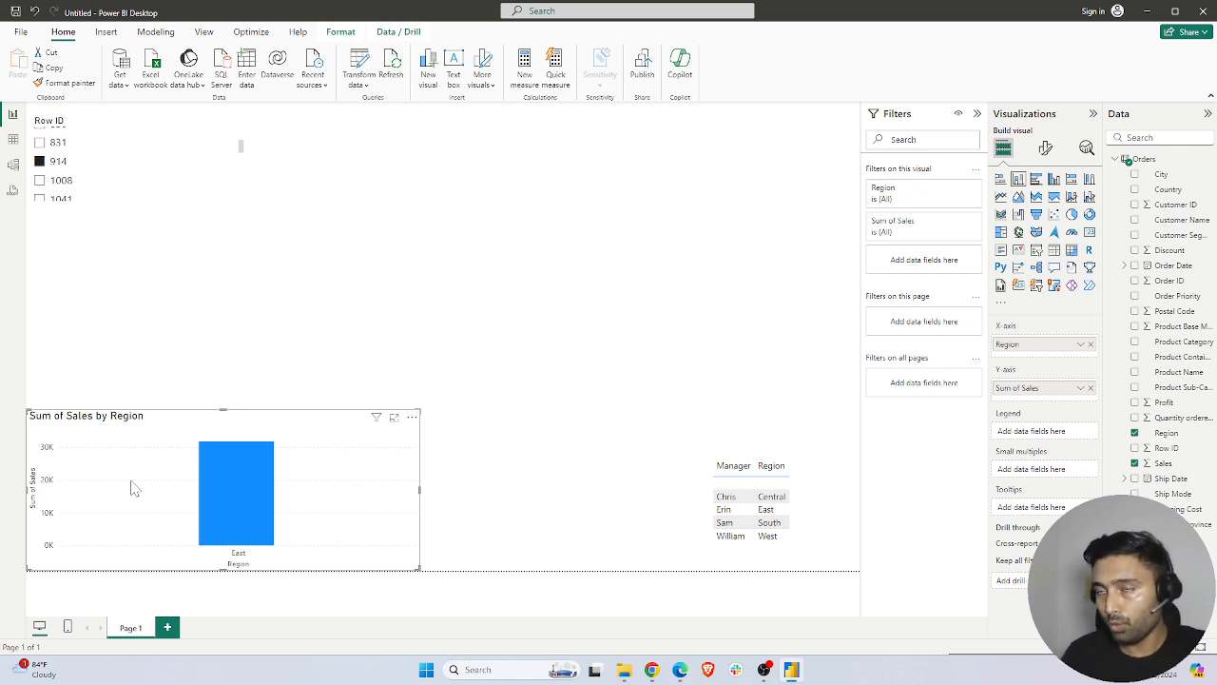
left_click(818, 519)
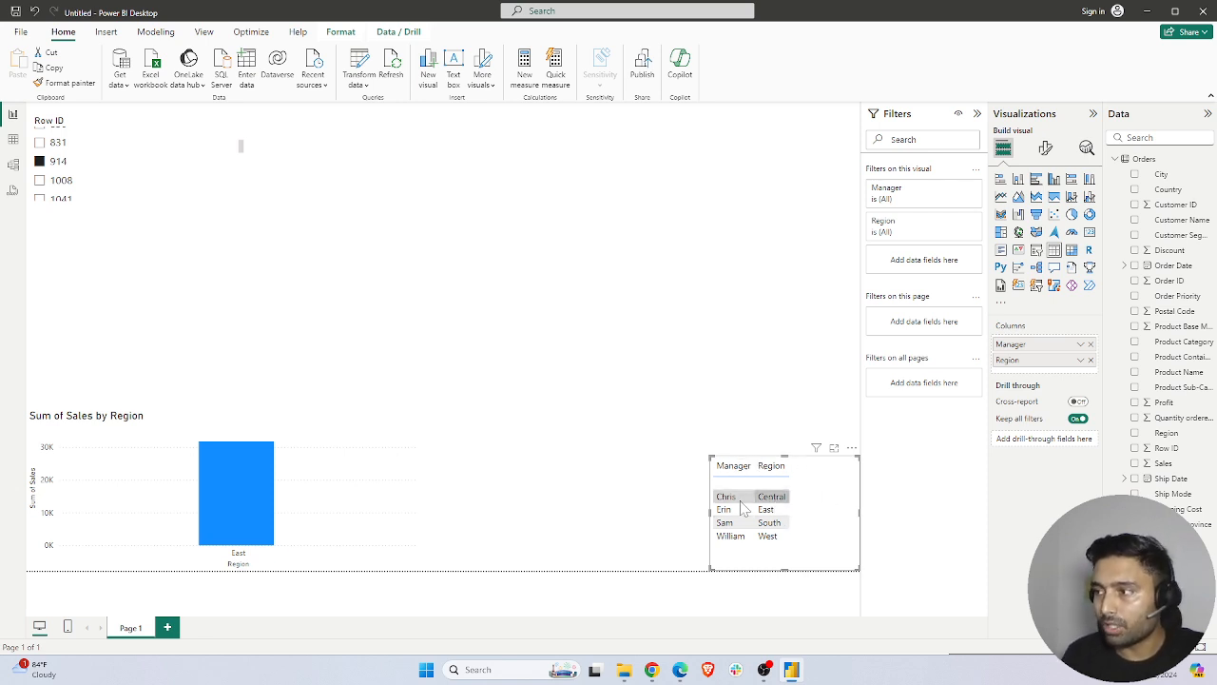
scroll(57, 176, "down", 5)
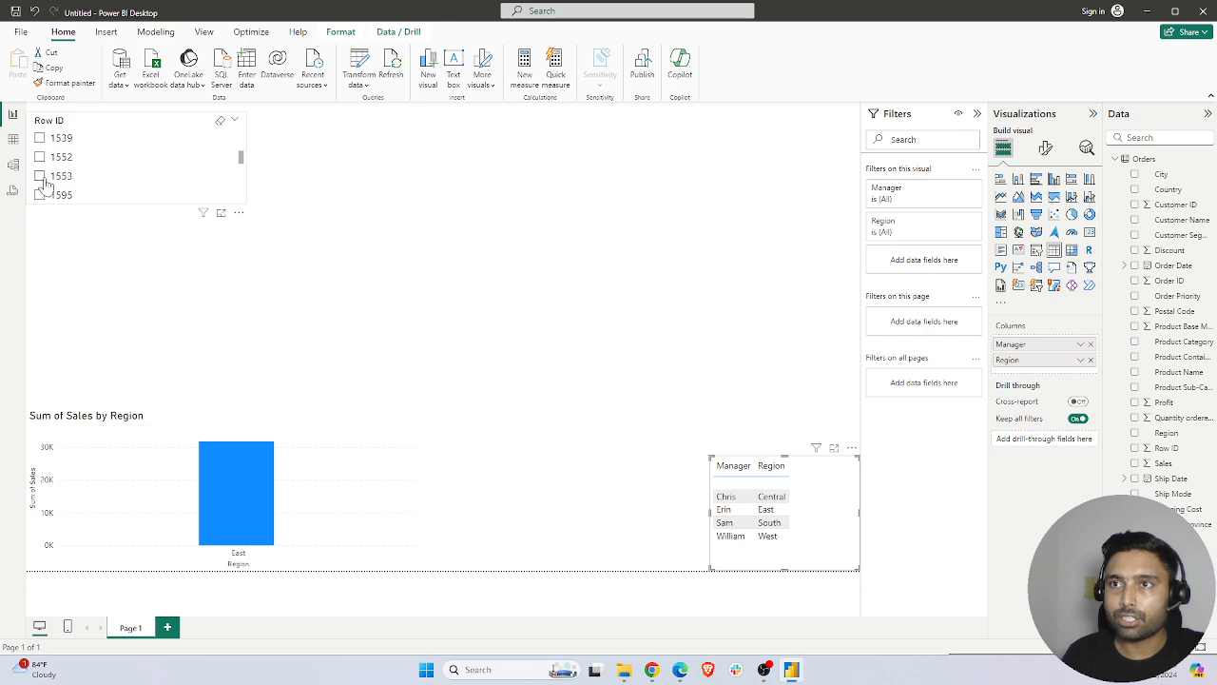
left_click(39, 176)
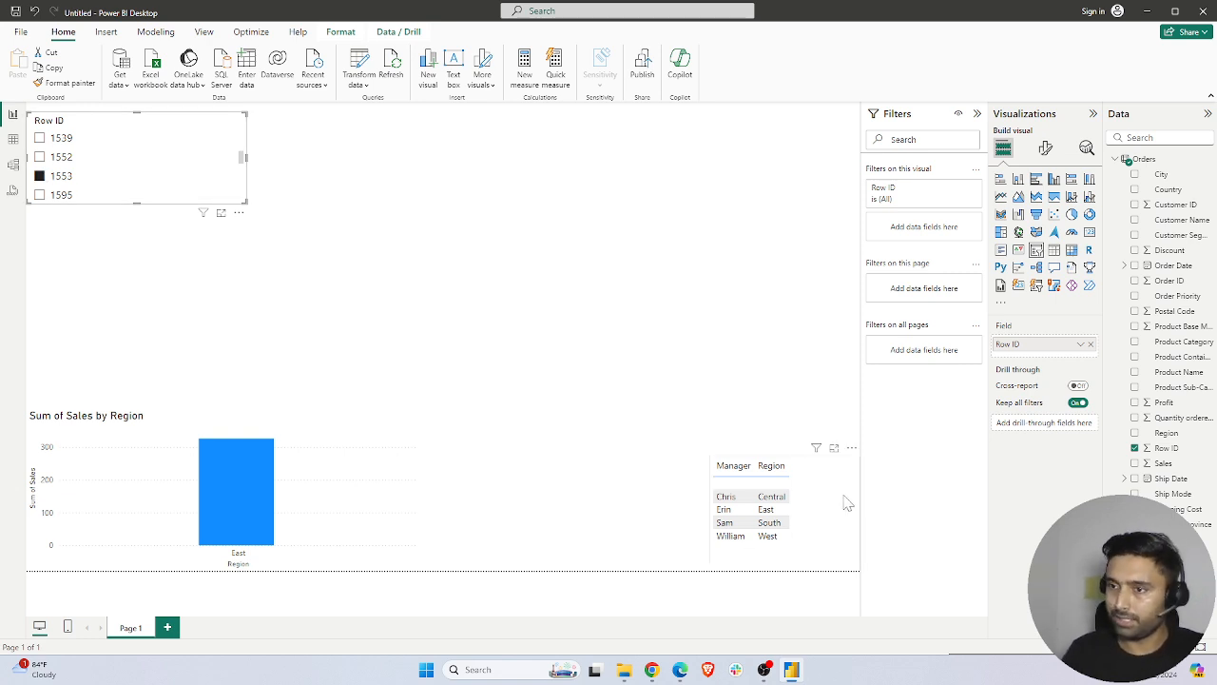
Examine which source tables feed the chart and the manager table, checking the Region field in Users and Orders
left_click(311, 426)
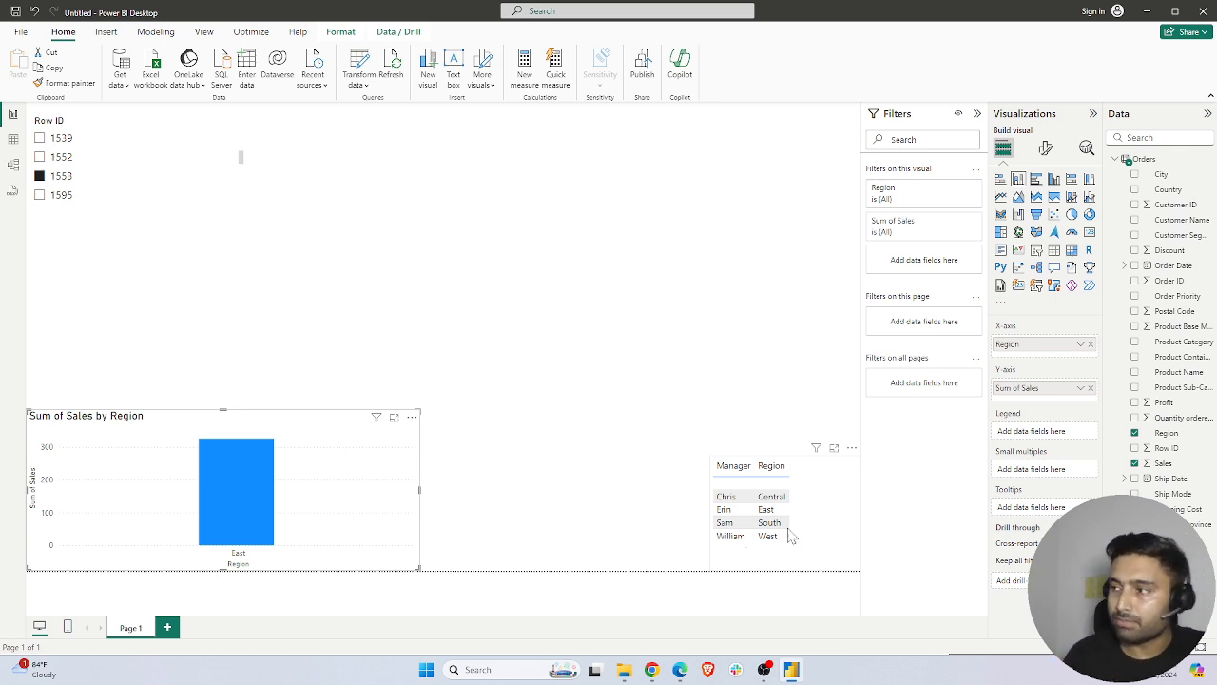
left_click(815, 506)
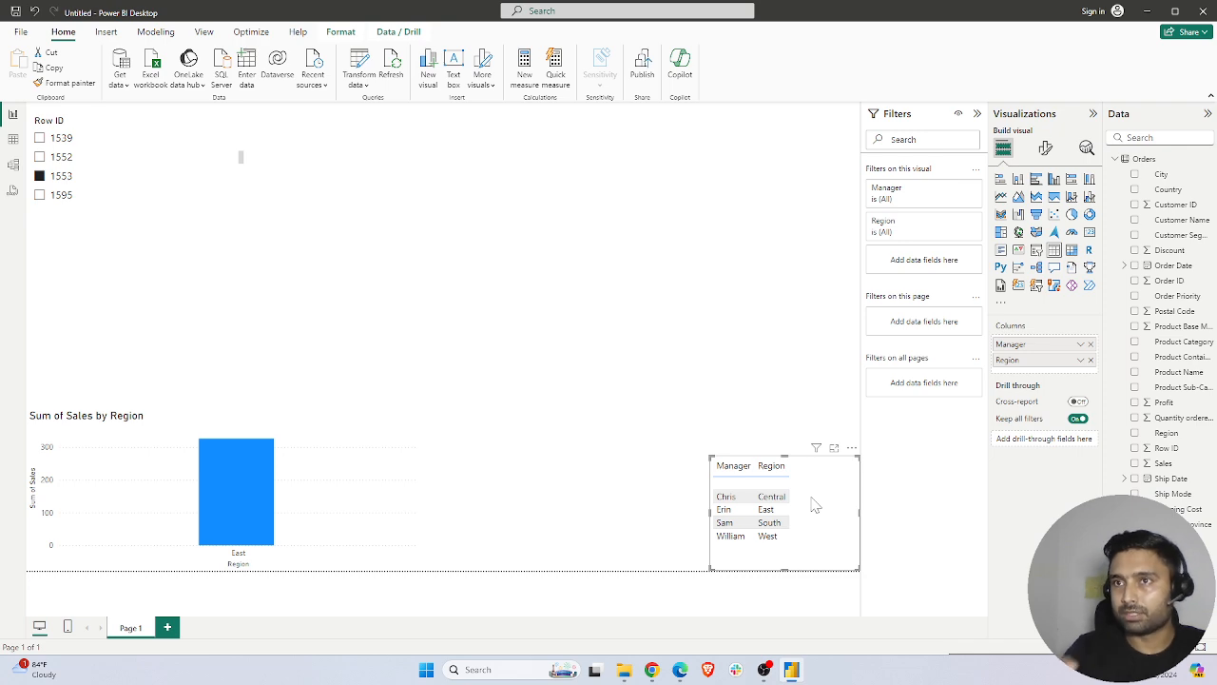
left_click(1119, 159)
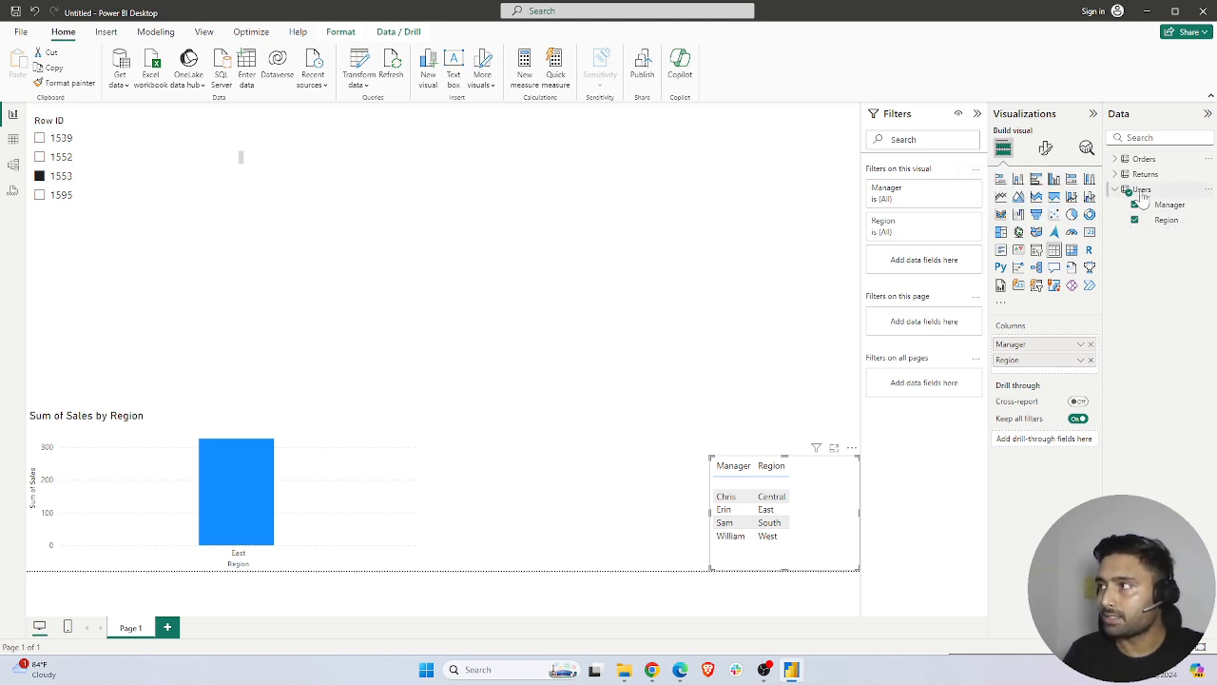
left_click(1117, 158)
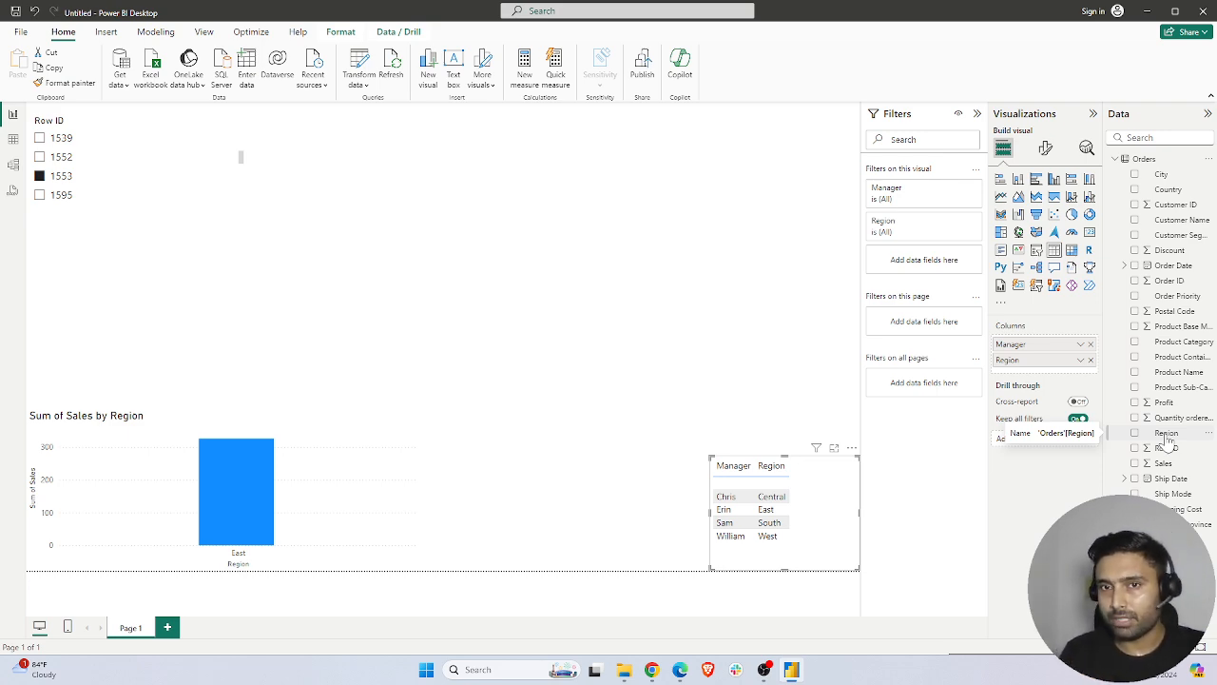
left_click(395, 201)
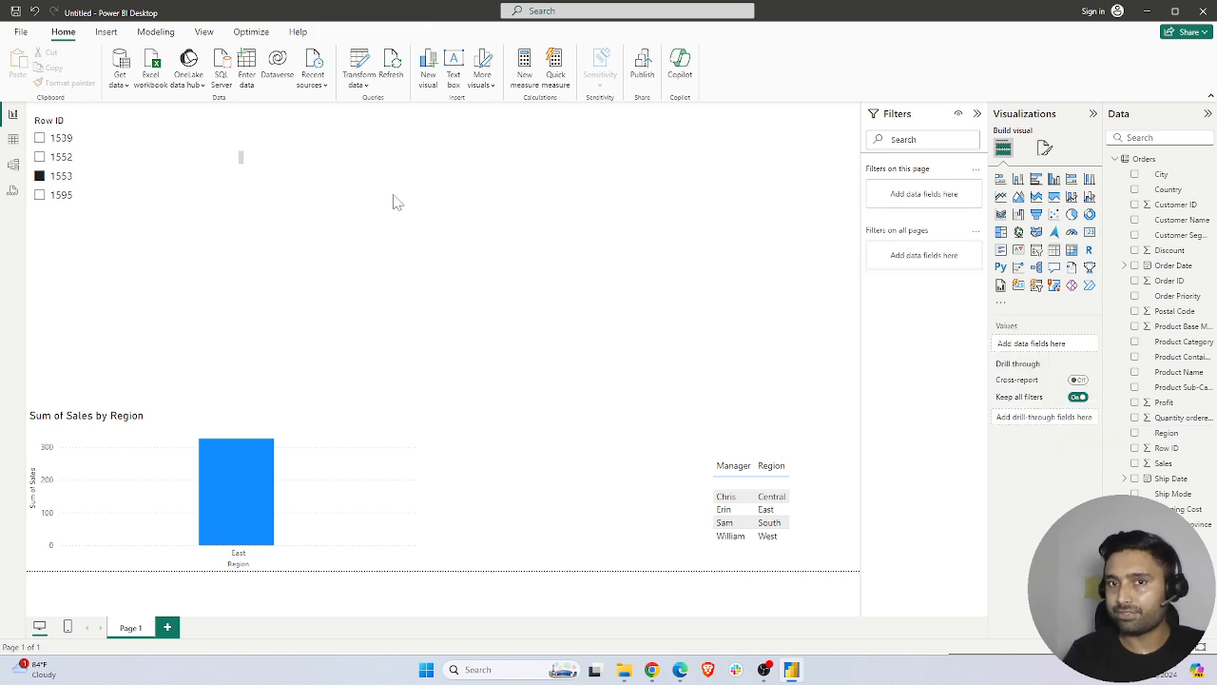
In the model diagram, move the Users table below the others and the Returns table farther away from Orders
left_click(14, 166)
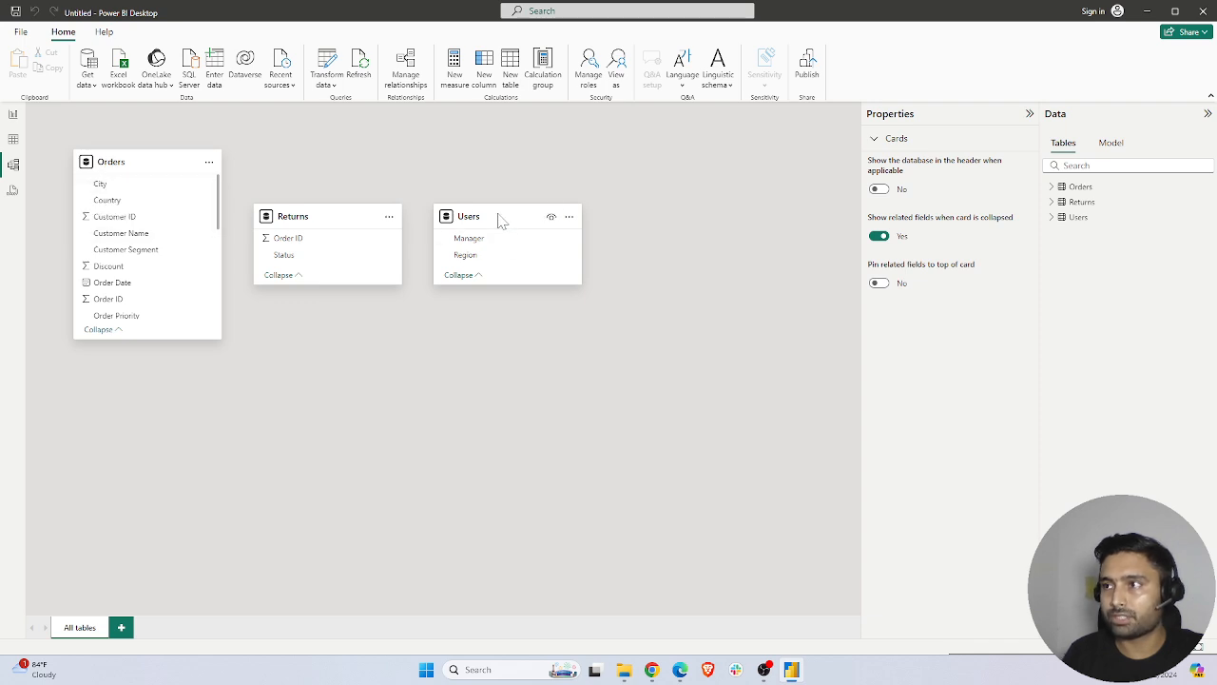
left_click_drag(500, 218, 562, 433)
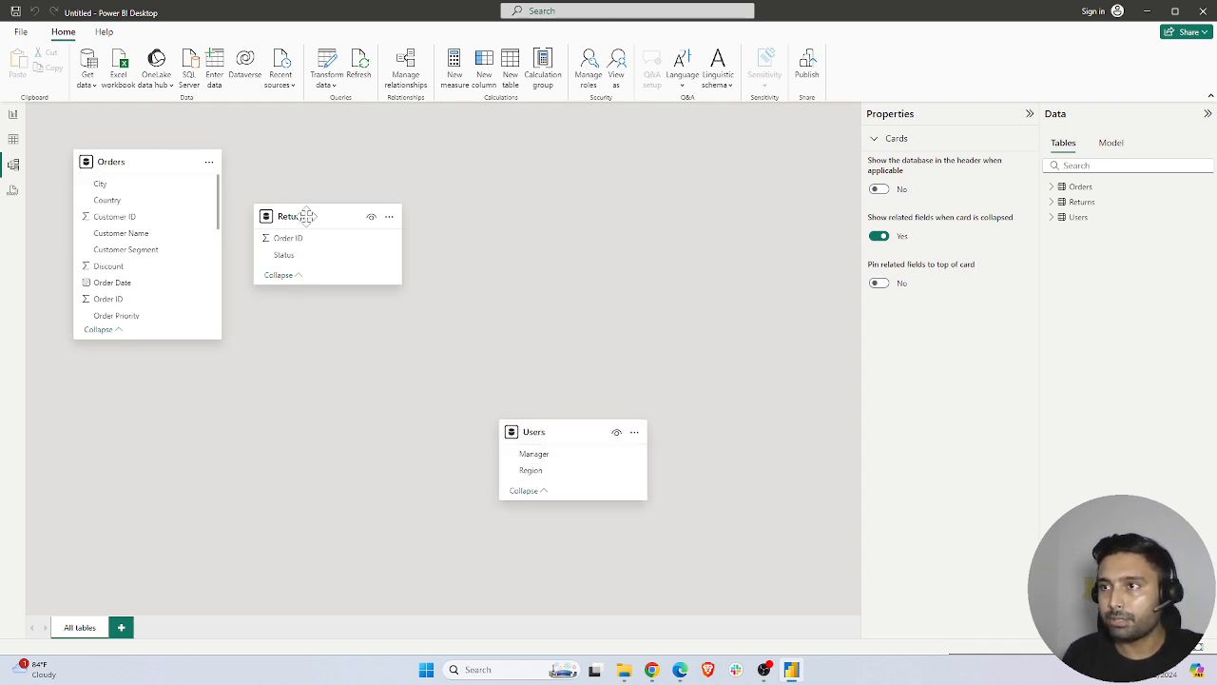
left_click_drag(314, 221, 474, 166)
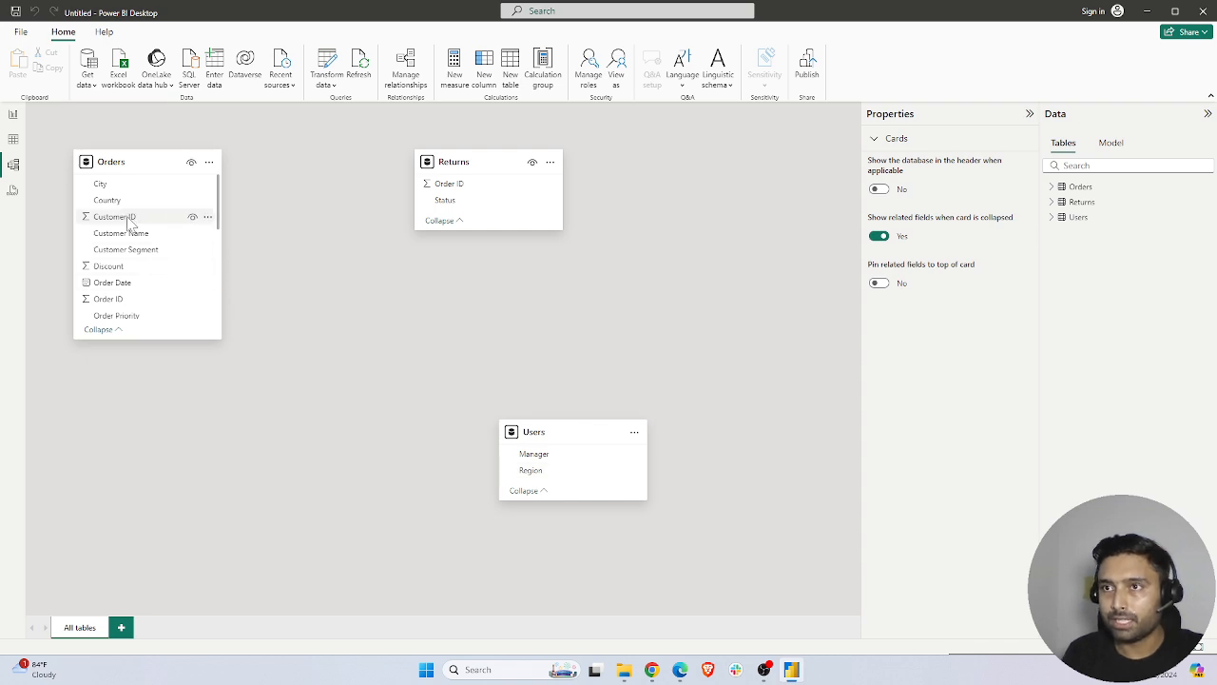
Create an active many-to-many relationship between Region in Orders and Region in Users, with cross-filter direction Both
scroll(133, 257, "down", 3)
scroll(134, 266, "down", 3)
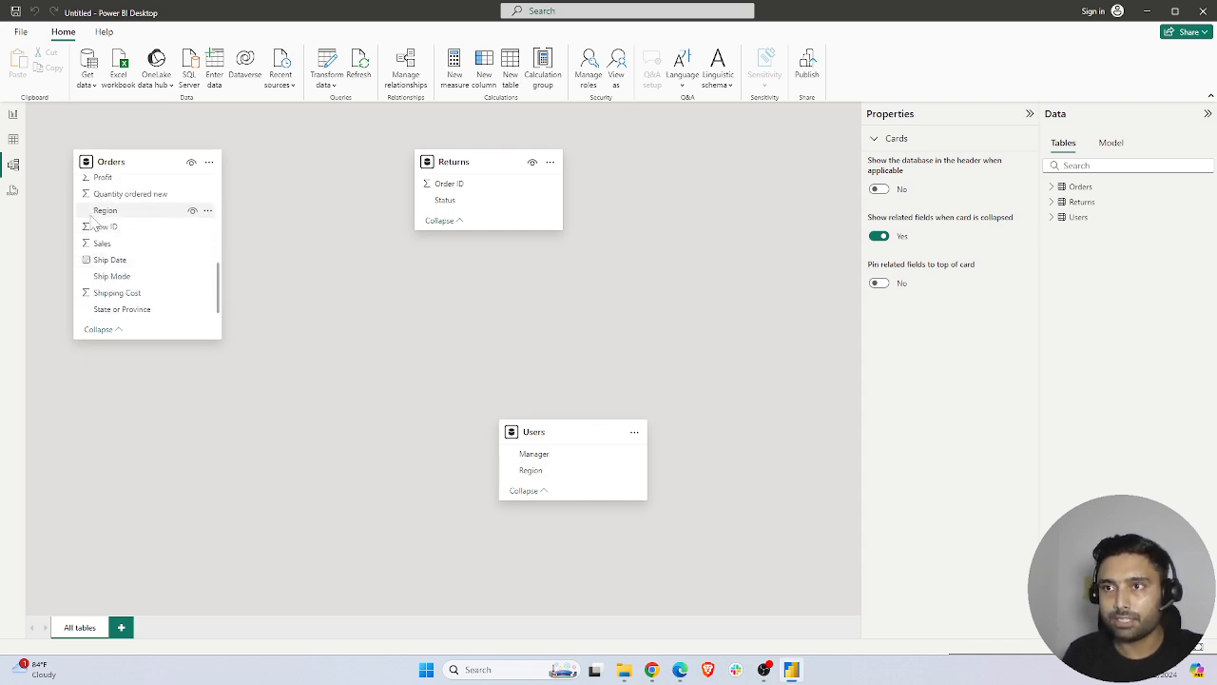
left_click_drag(136, 217, 541, 485)
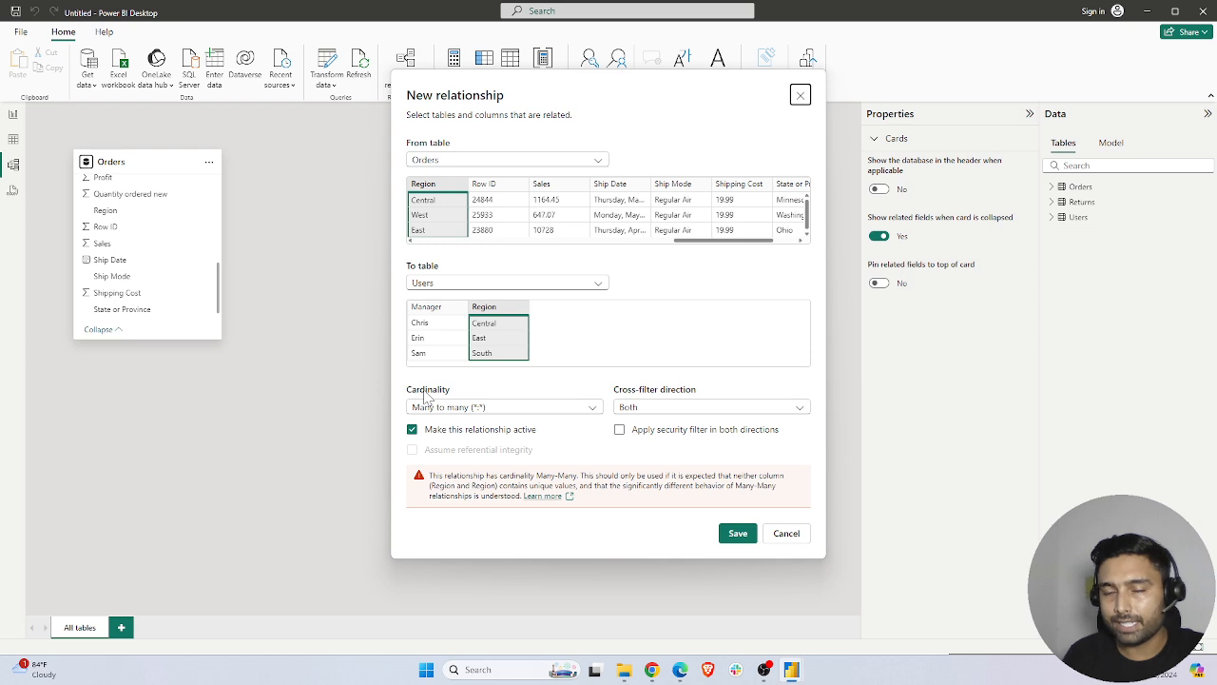
left_click(448, 407)
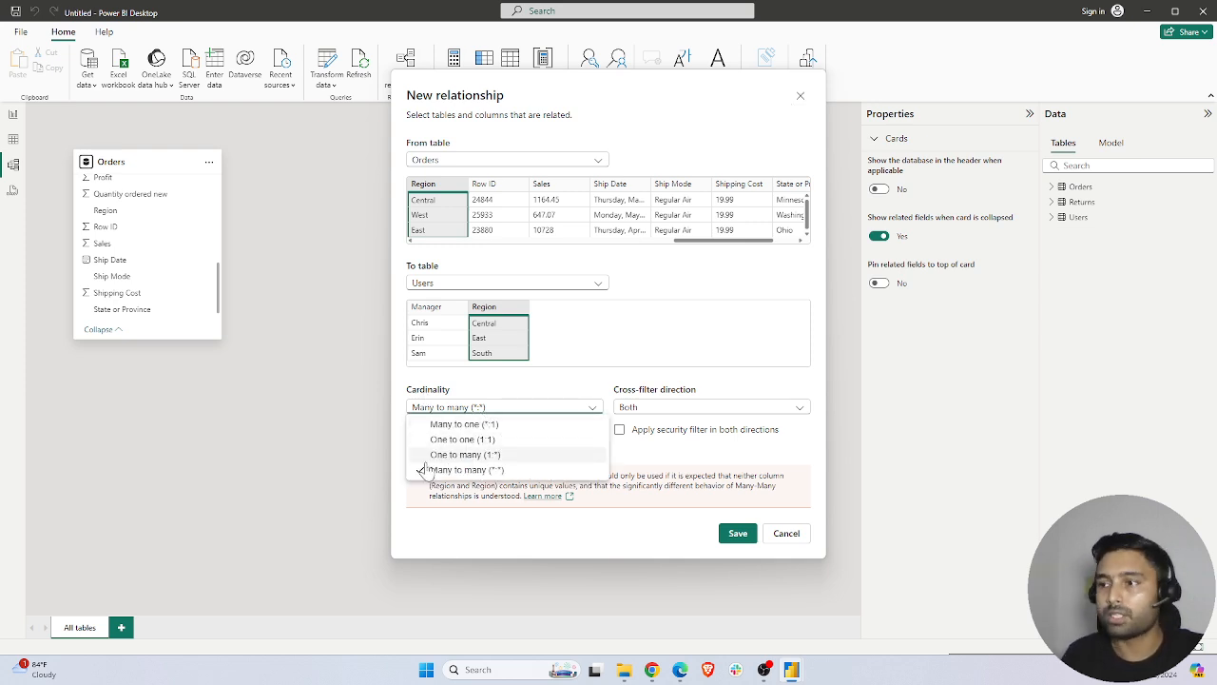
left_click(496, 389)
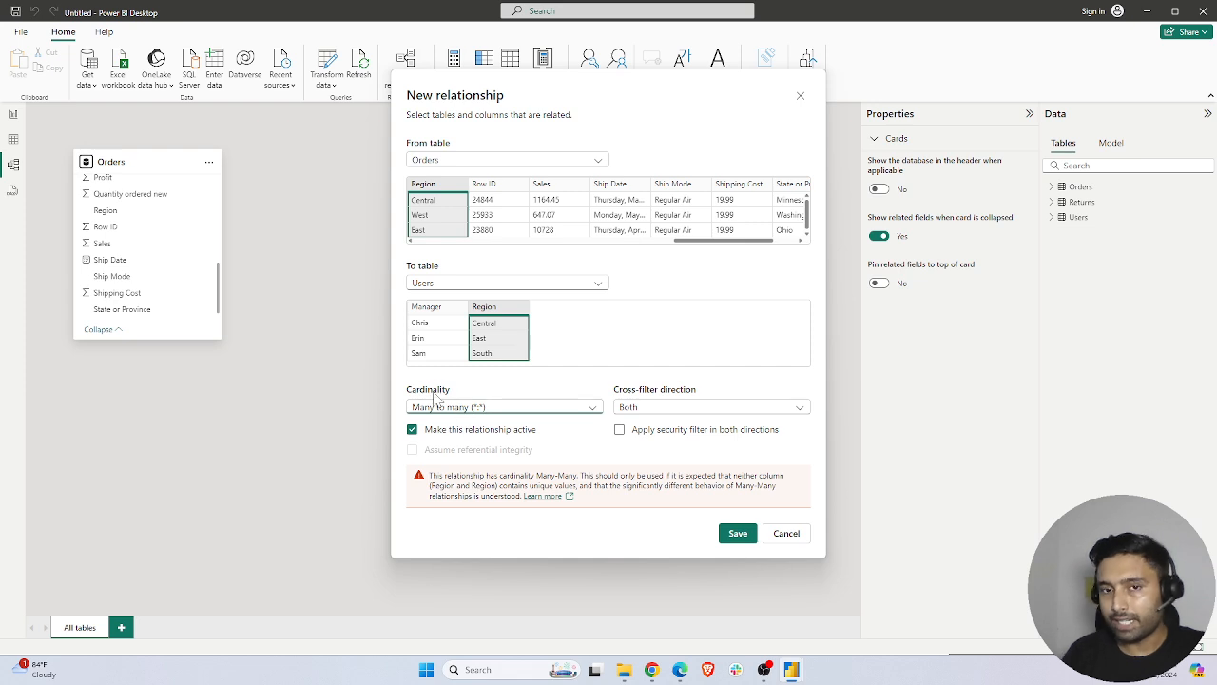
left_click(735, 533)
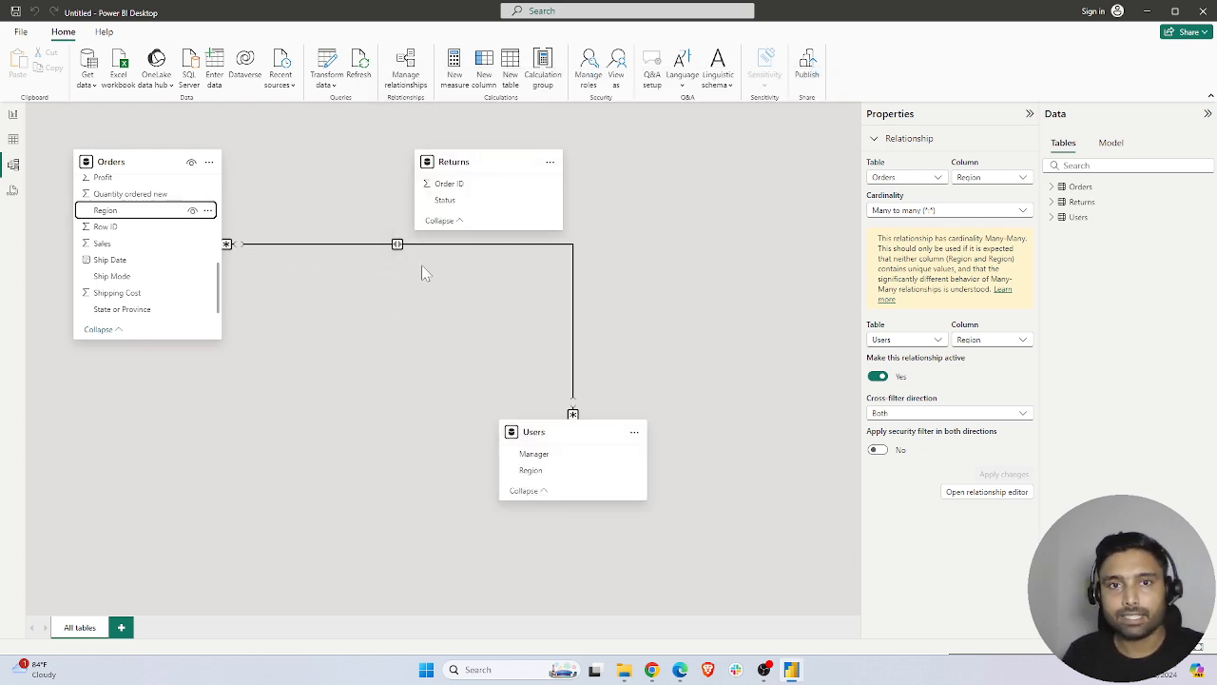
Filter the report page by Row IDs 2368, 2408 and 3168 in turn, comparing the chart with the manager table
left_click(13, 114)
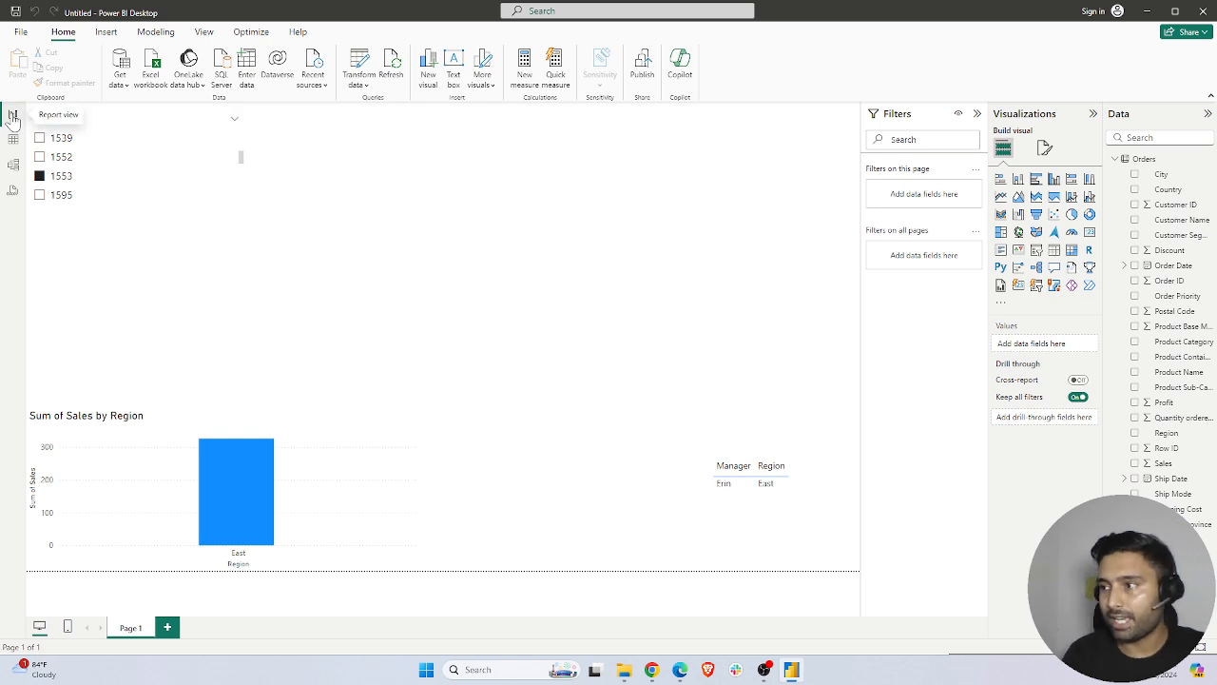
scroll(77, 176, "down", 3)
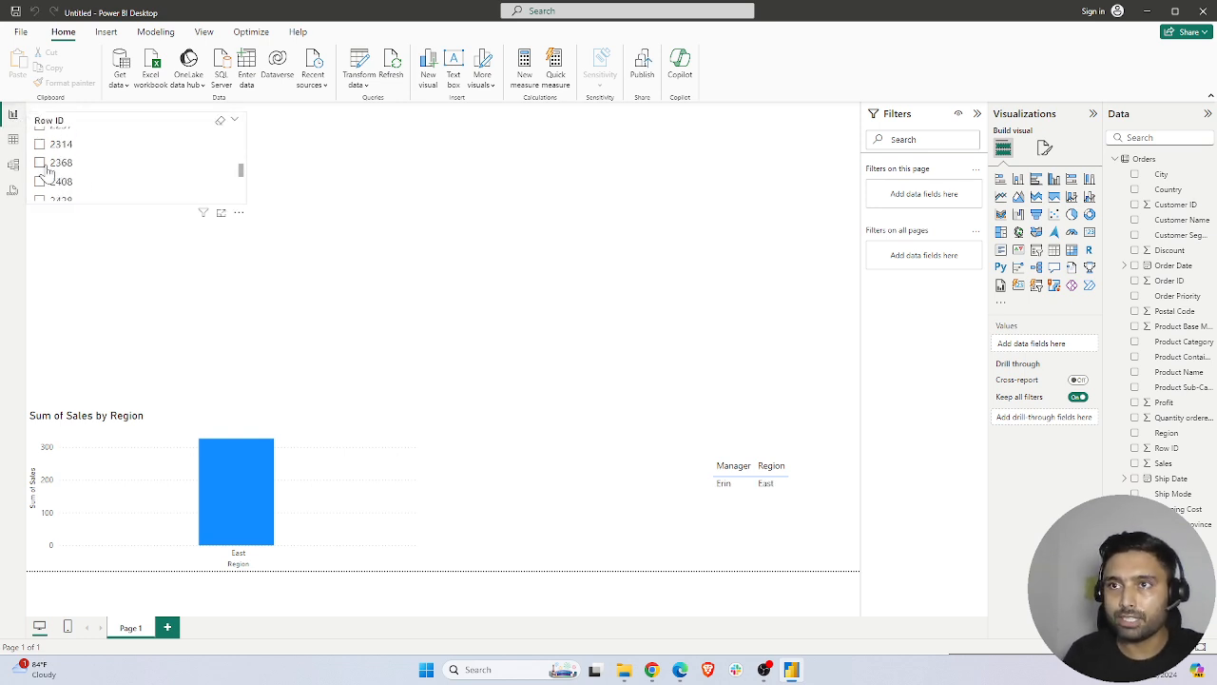
left_click(56, 163)
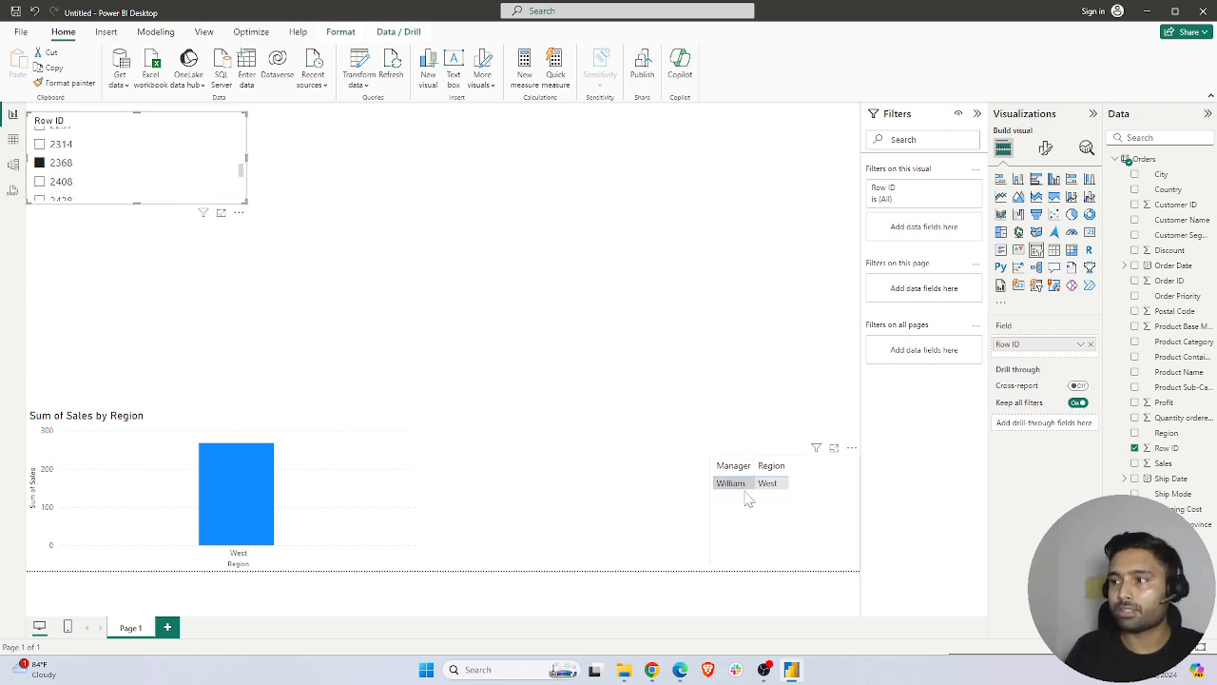
left_click(42, 182)
scroll(57, 181, "down", 5)
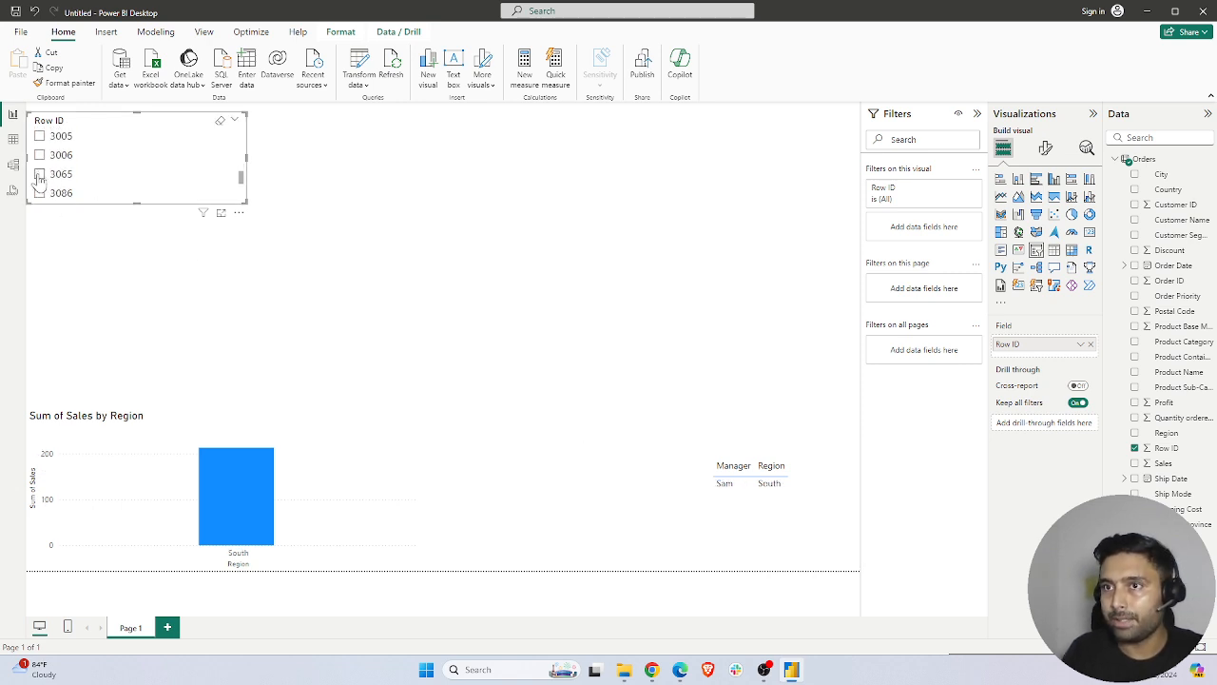
scroll(40, 178, "down", 3)
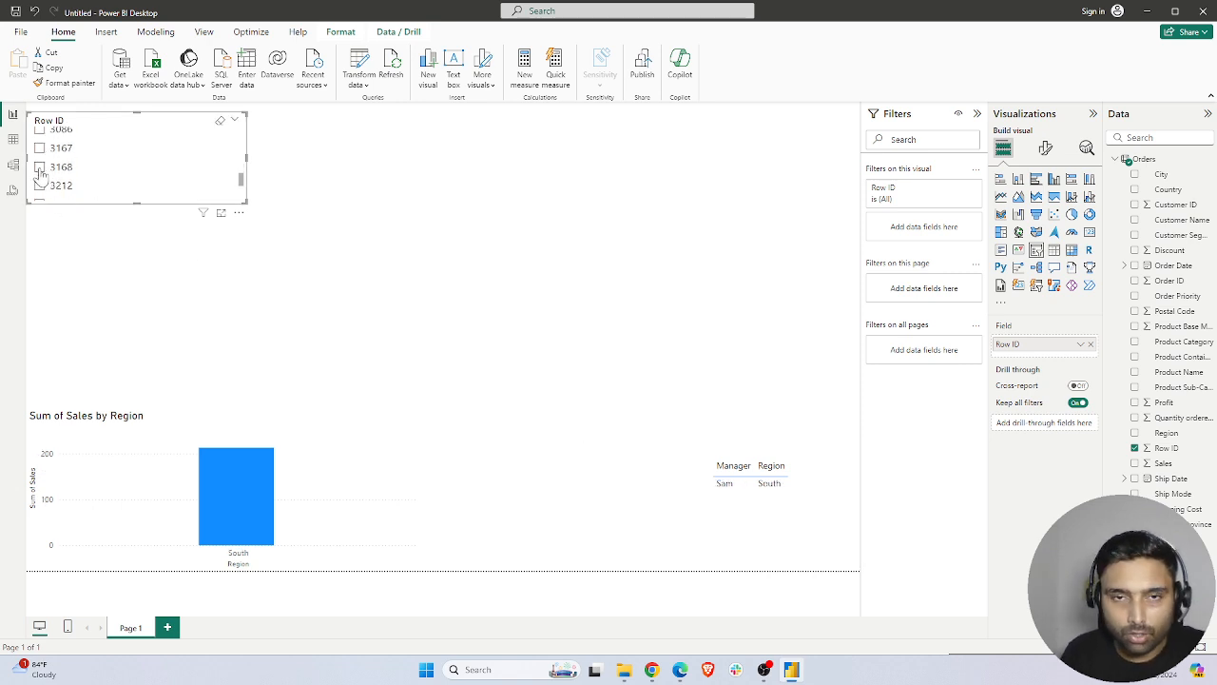
left_click(40, 167)
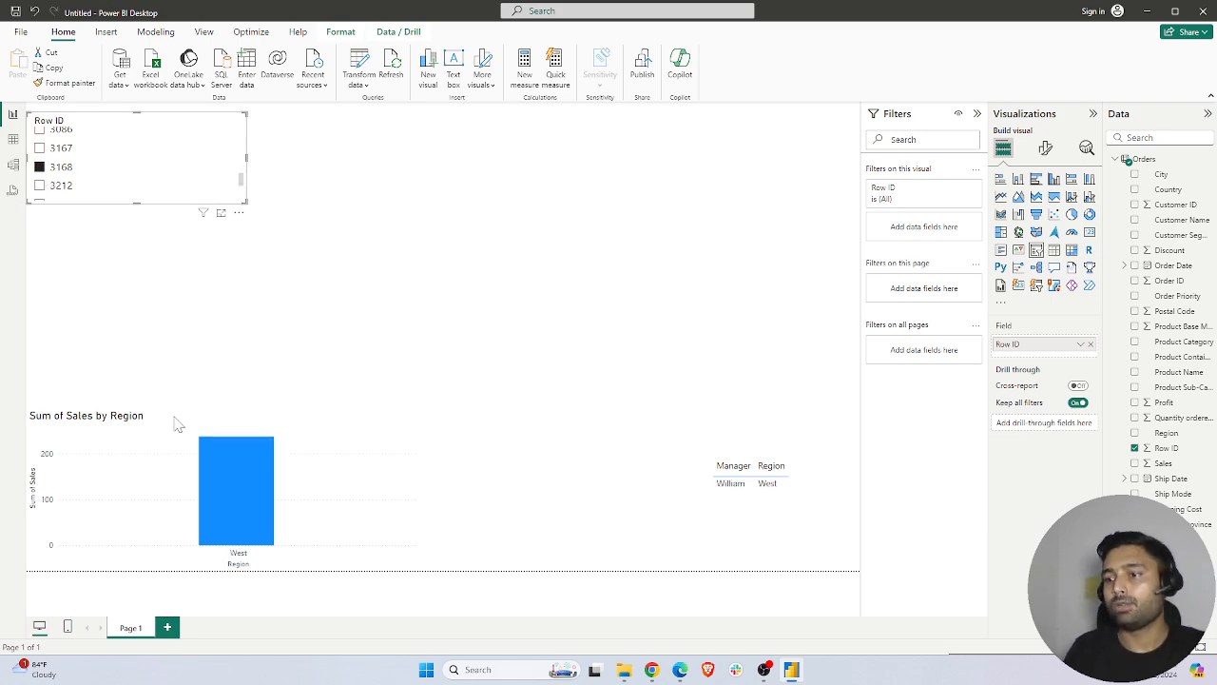
mouse_move(222, 462)
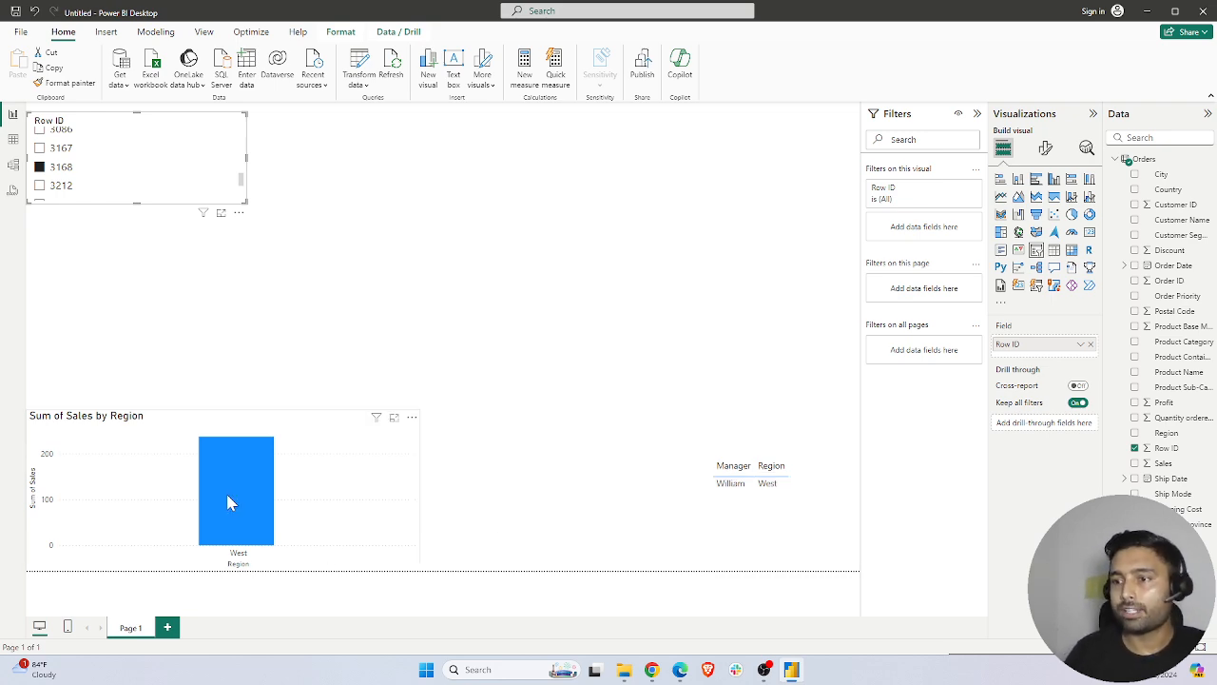
mouse_move(228, 502)
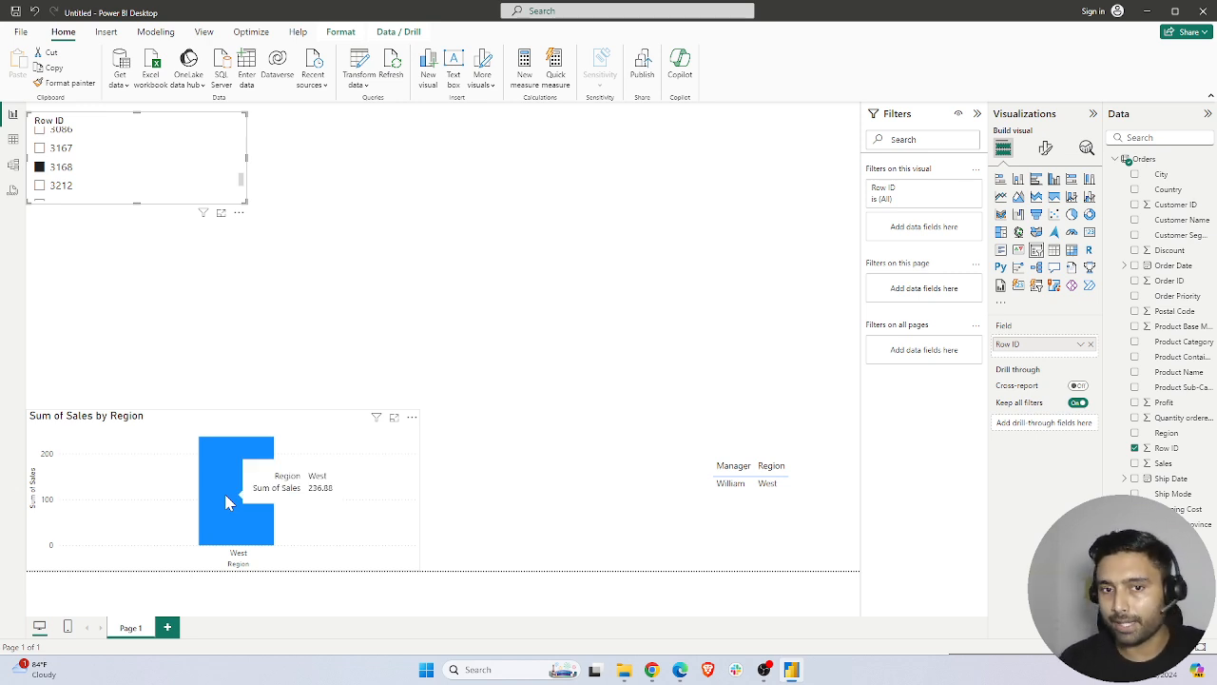
Check which source table's fields feed the manager table, collapsing the Orders field list
left_click(762, 529)
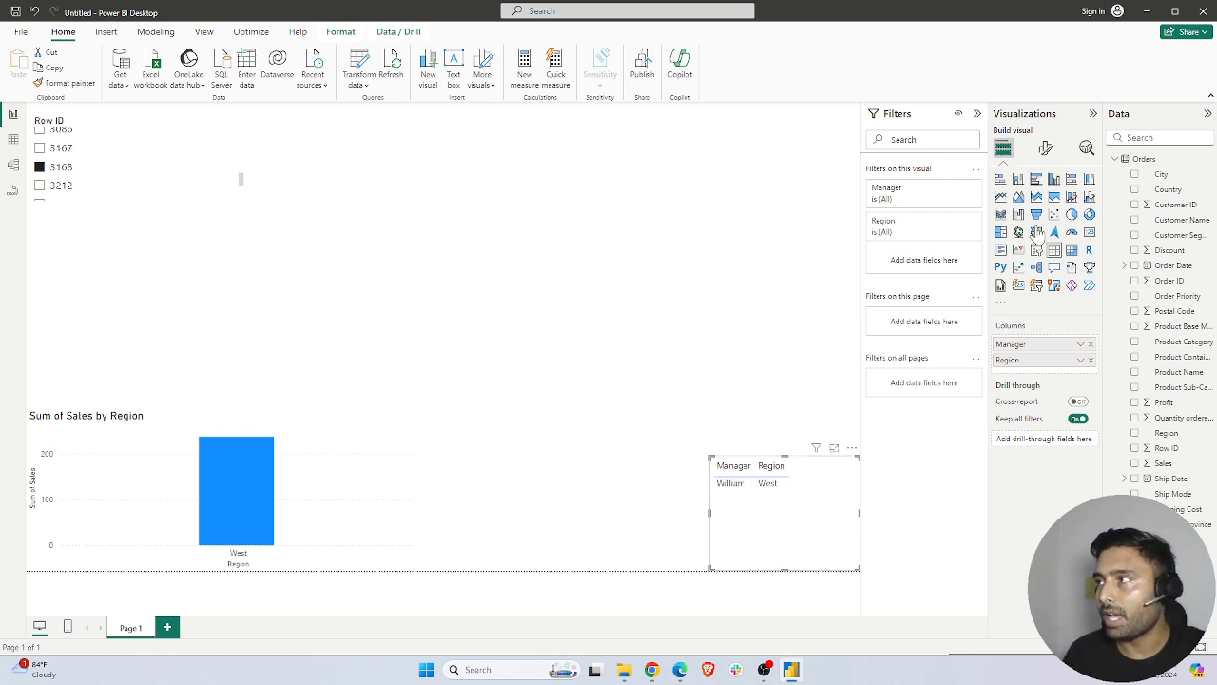
left_click(1117, 159)
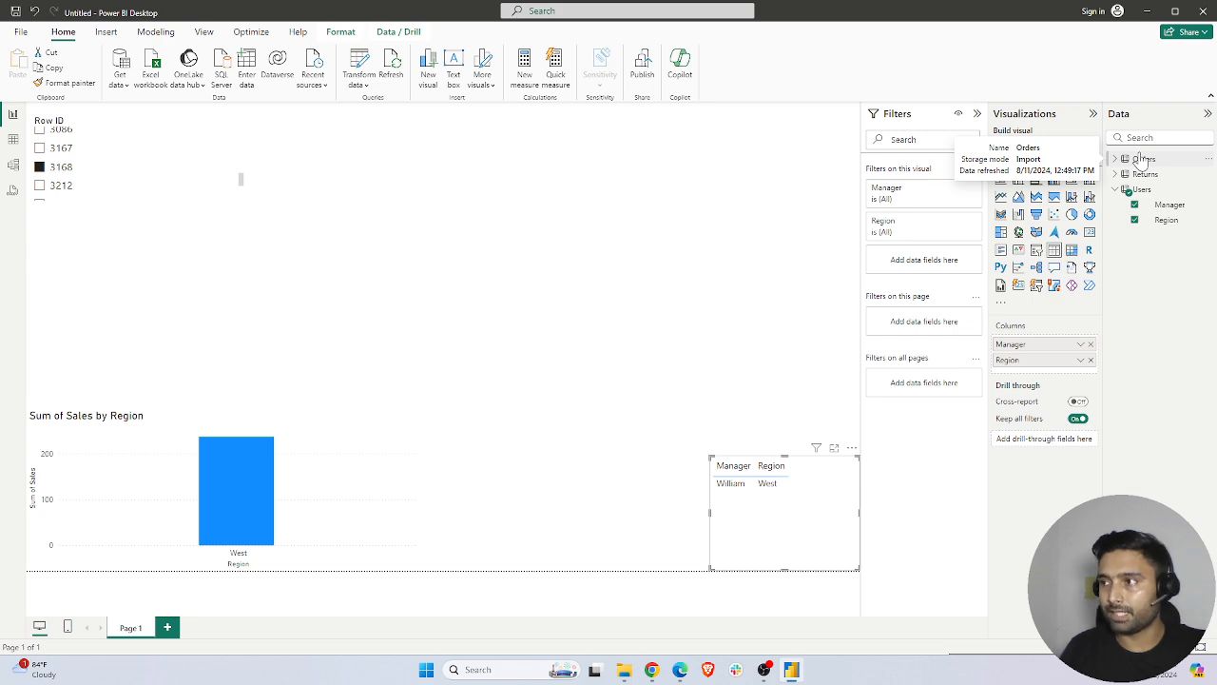
left_click(547, 339)
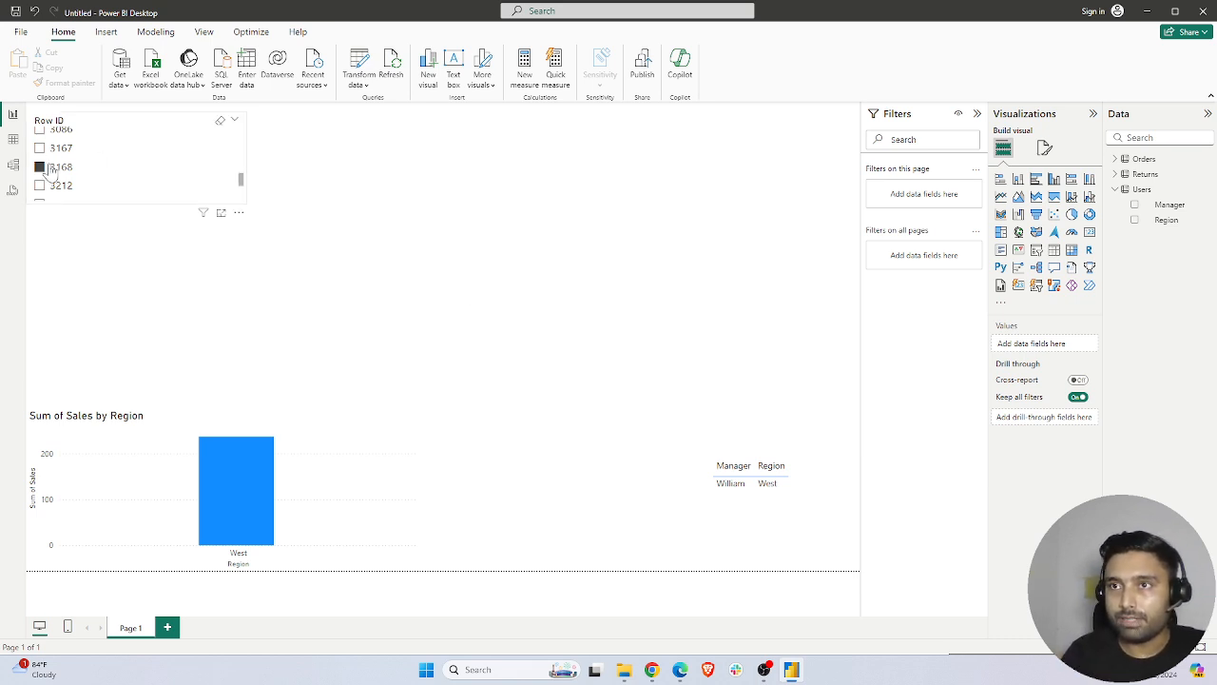
Clear the Row ID slicer's selection and set its style to Dropdown
left_click(221, 121)
left_click_drag(241, 179, 242, 123)
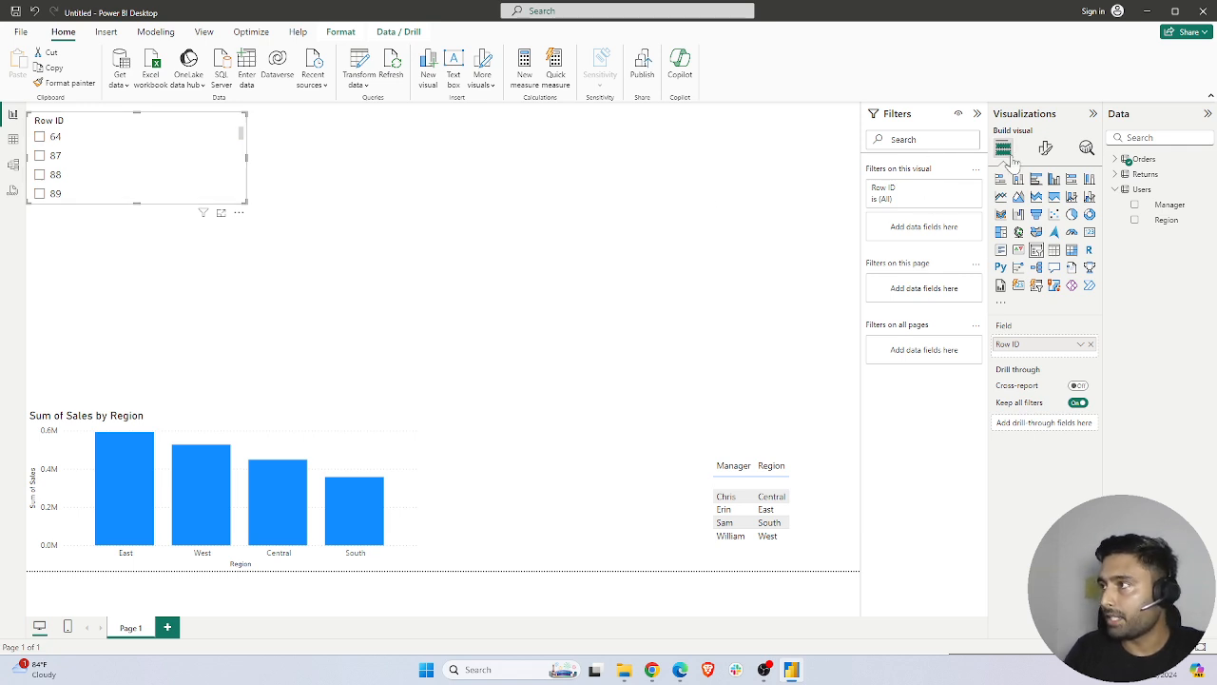
left_click(1045, 147)
left_click(1032, 236)
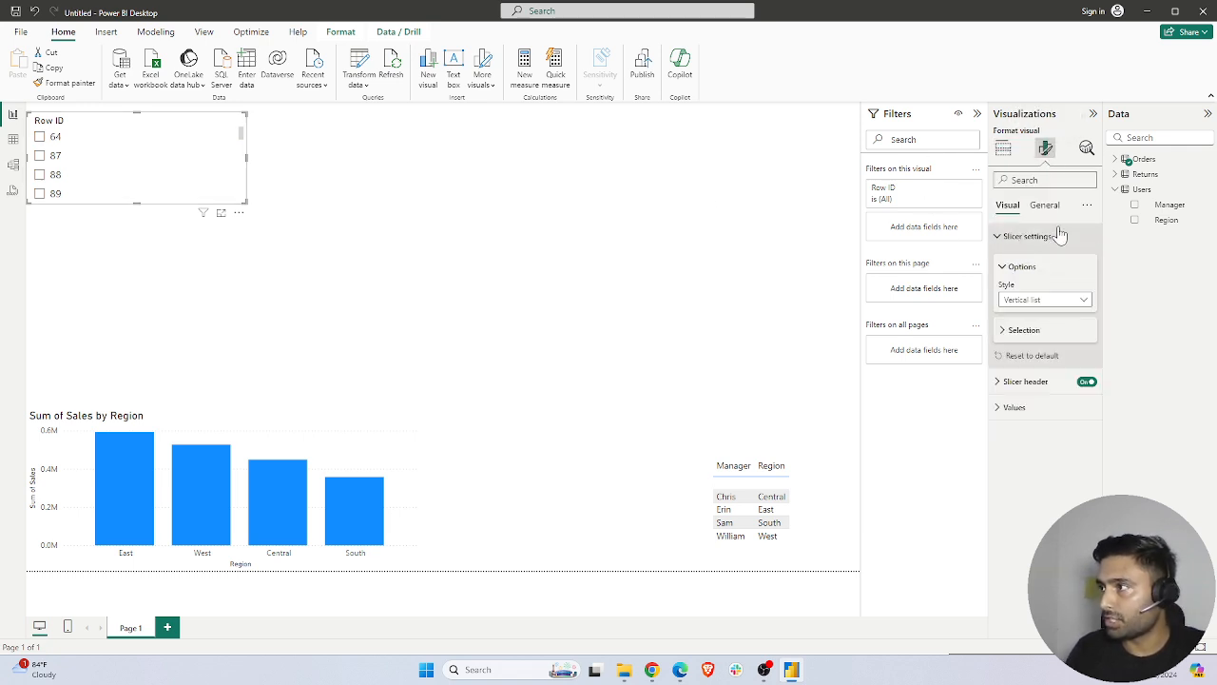
left_click(1038, 300)
left_click(1022, 345)
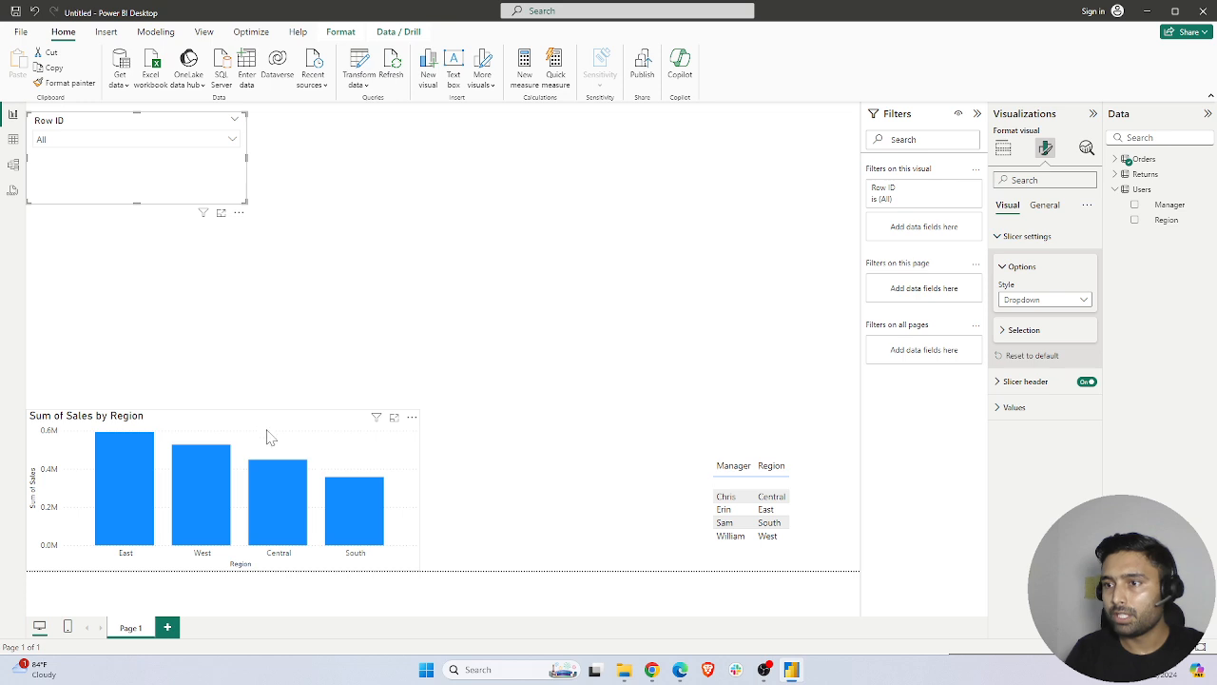
Enlarge the Sum of Sales by Region chart and place it mid-page, between the slicer and the manager table
left_click_drag(257, 426, 716, 106)
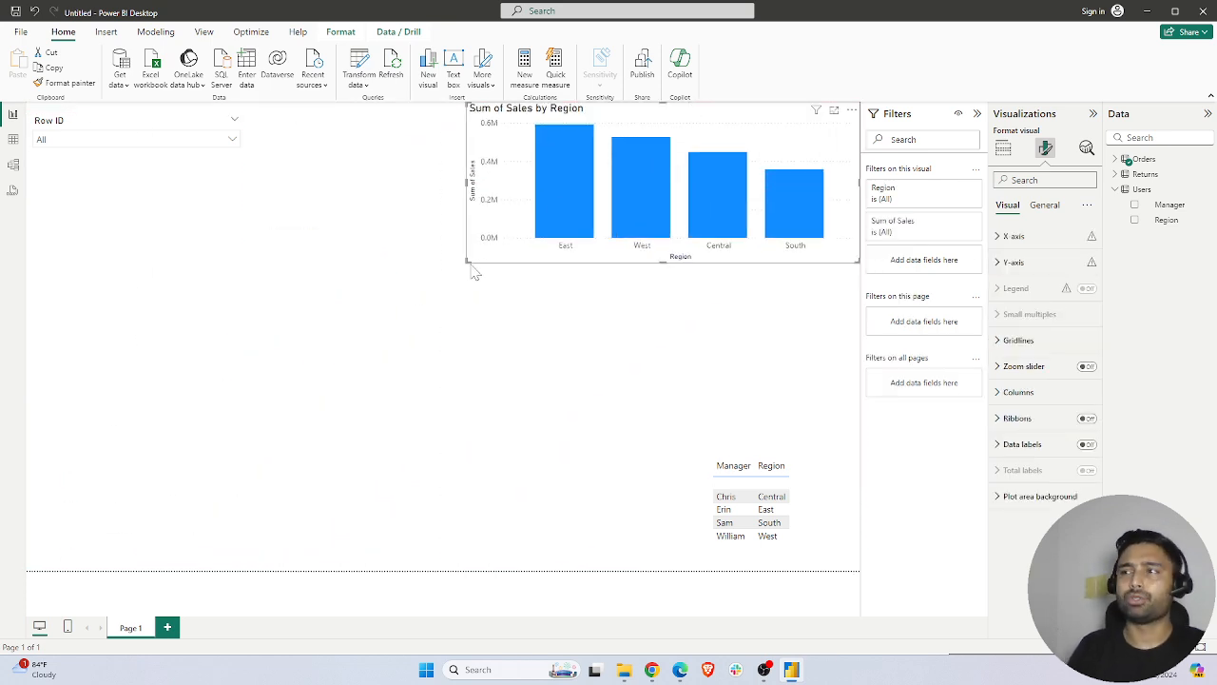
left_click_drag(467, 265, 348, 312)
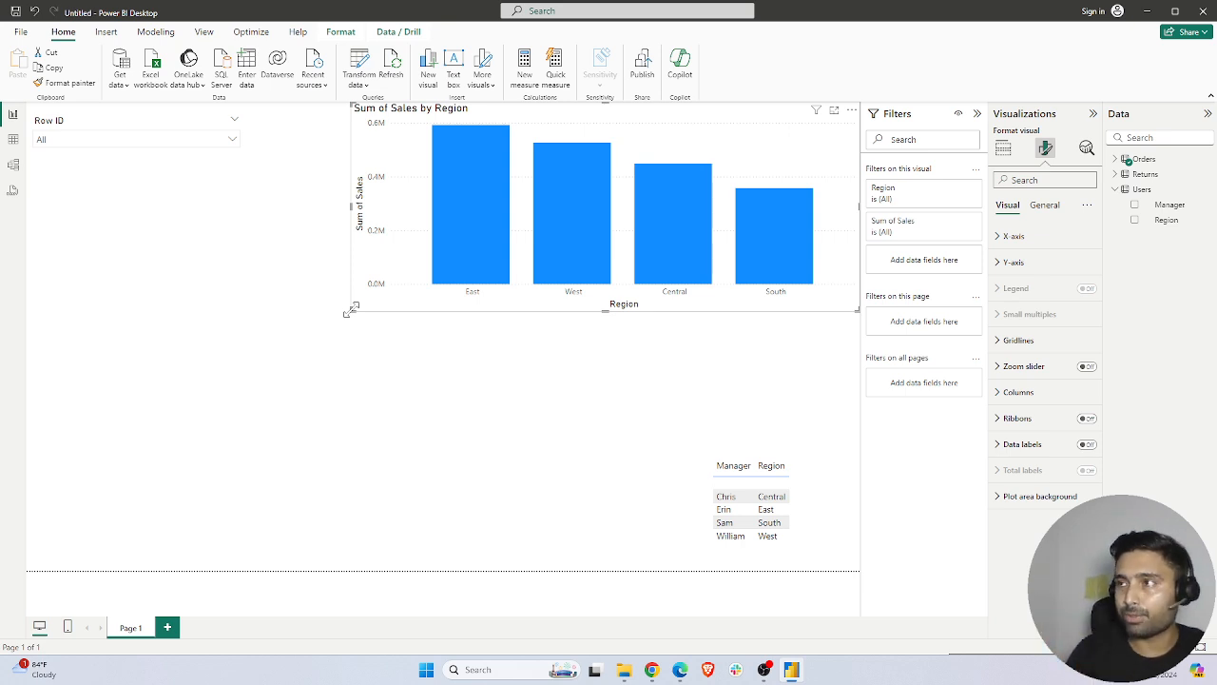
left_click_drag(614, 115, 460, 210)
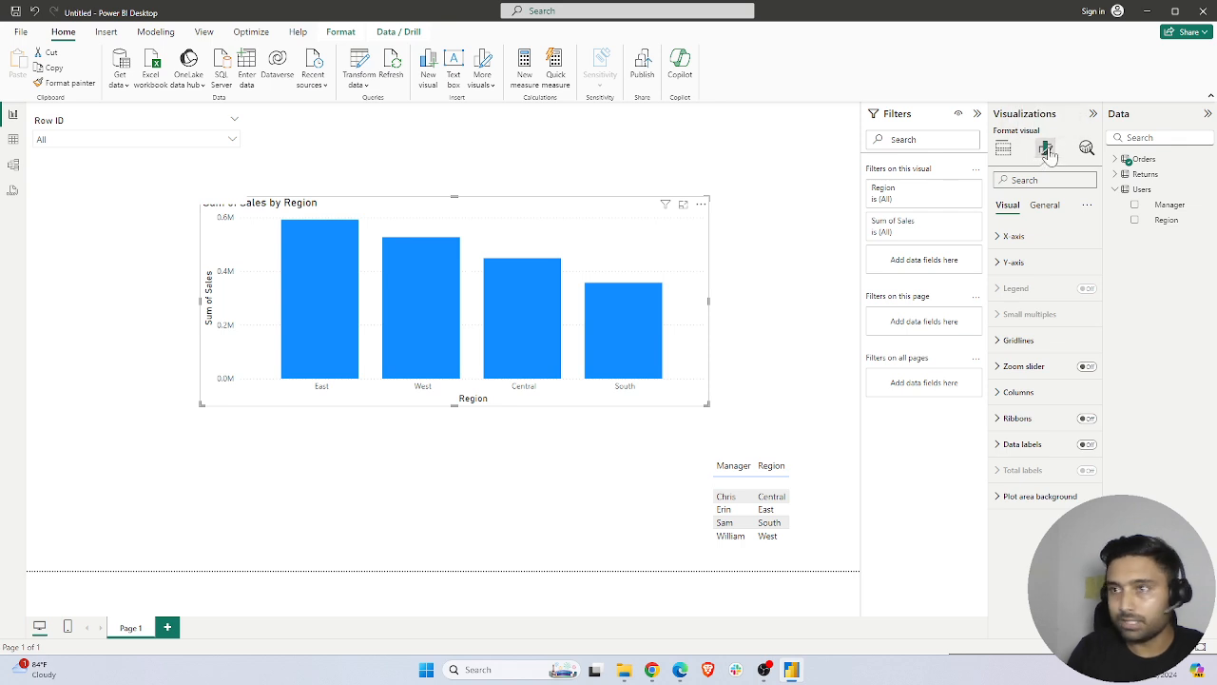
Format the chart's X-axis values as DIN, size 12, bold, italic and underlined, in a gold theme color
left_click(1011, 236)
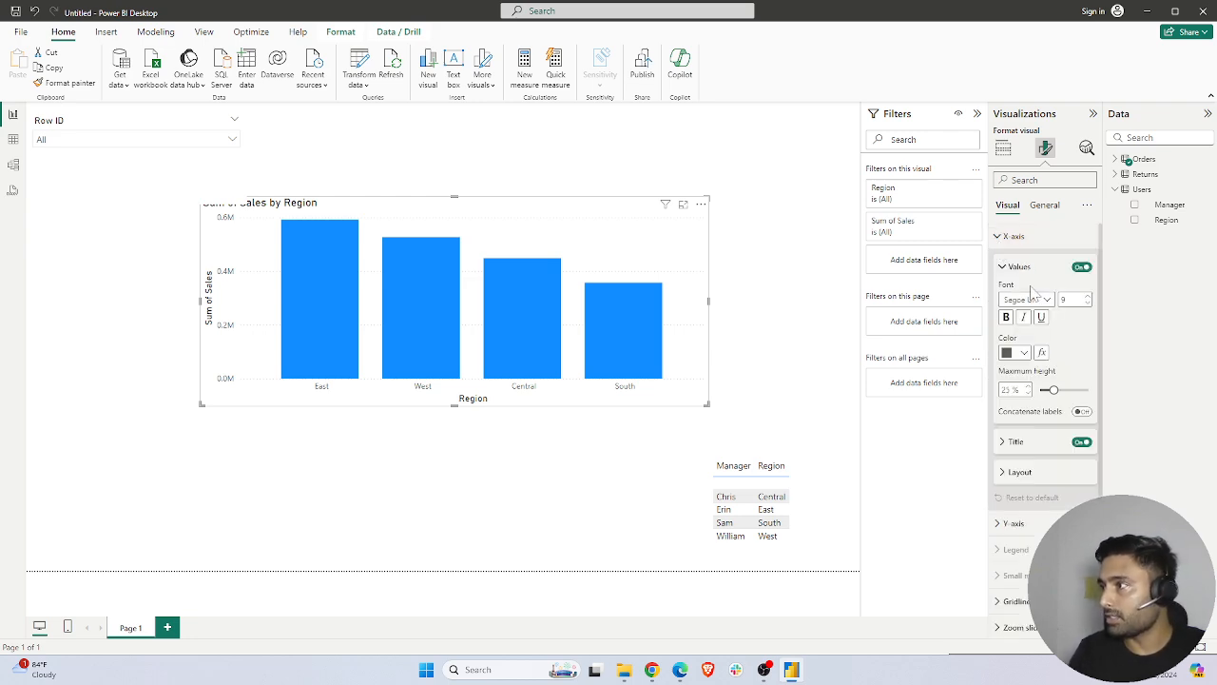
left_click(1041, 301)
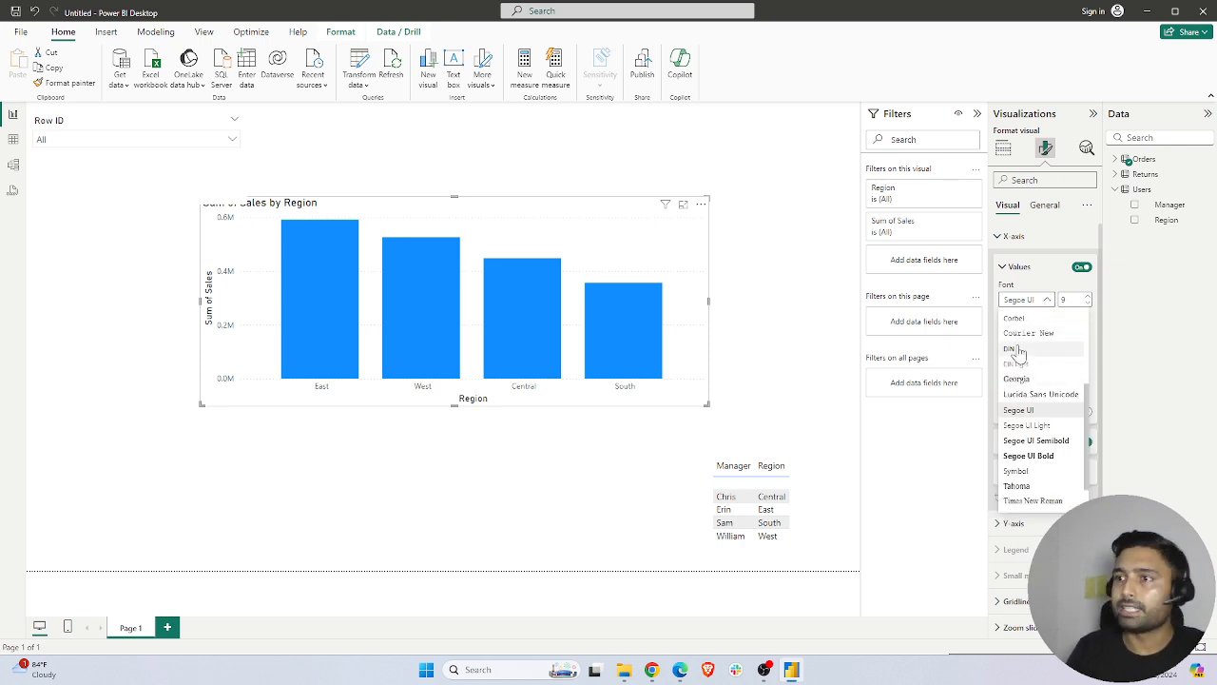
left_click(1016, 352)
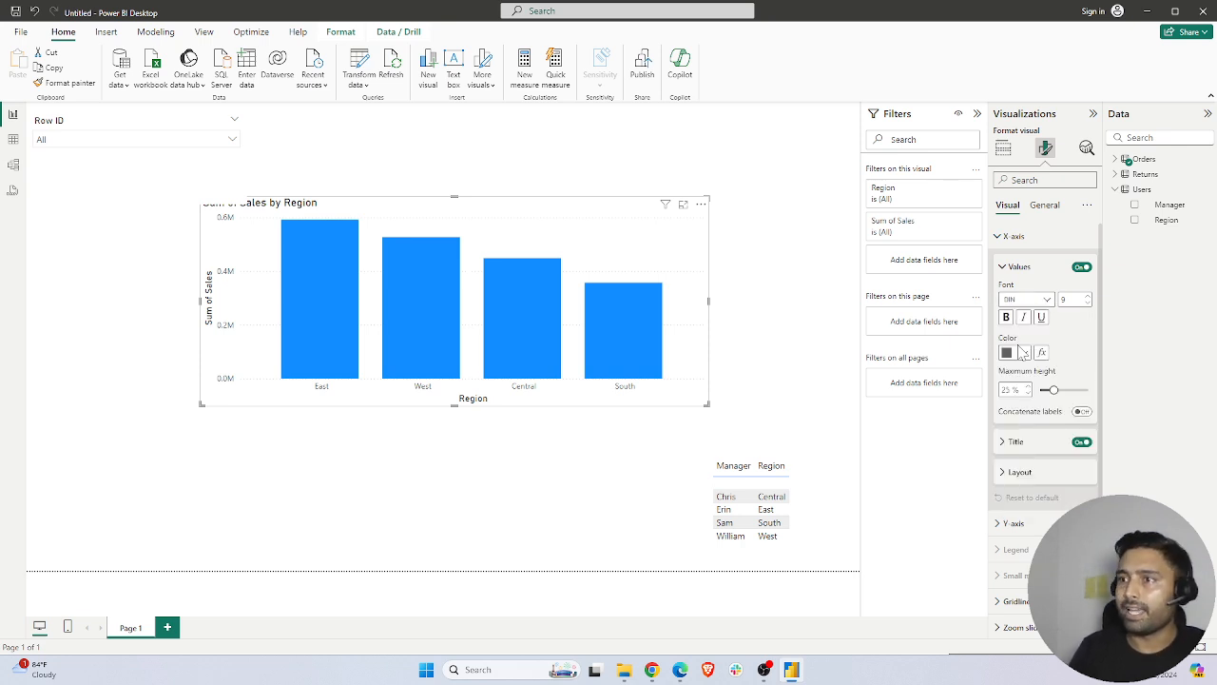
left_click(1088, 302)
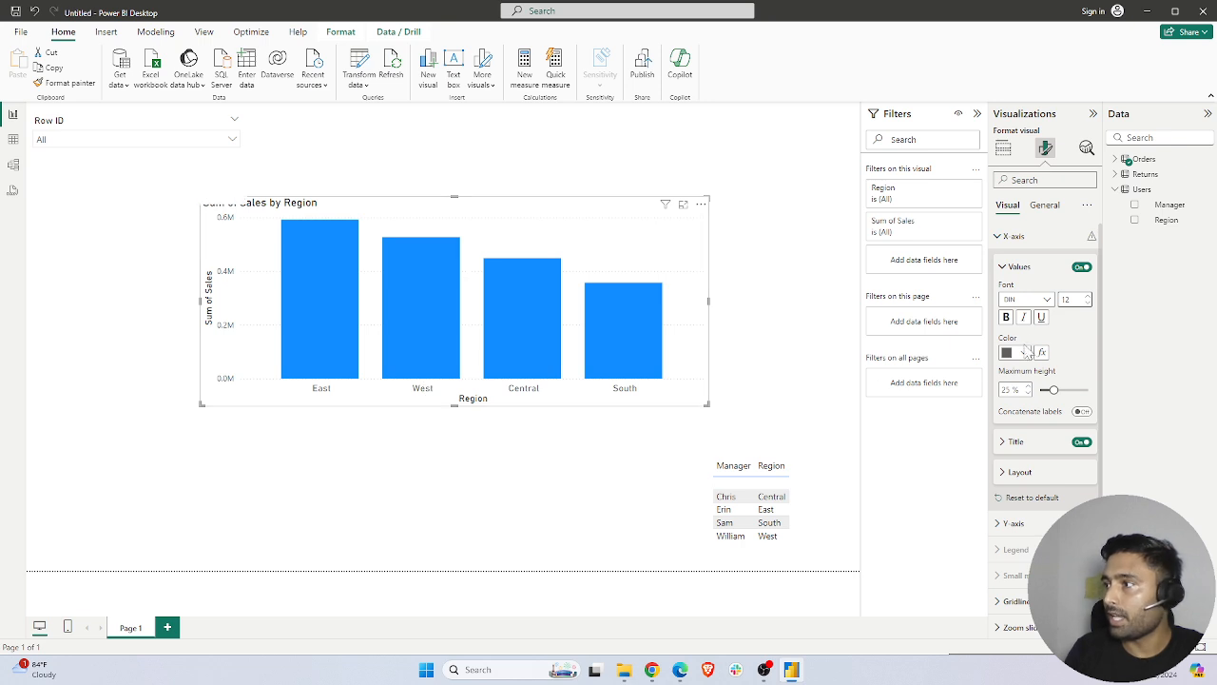
left_click(1006, 318)
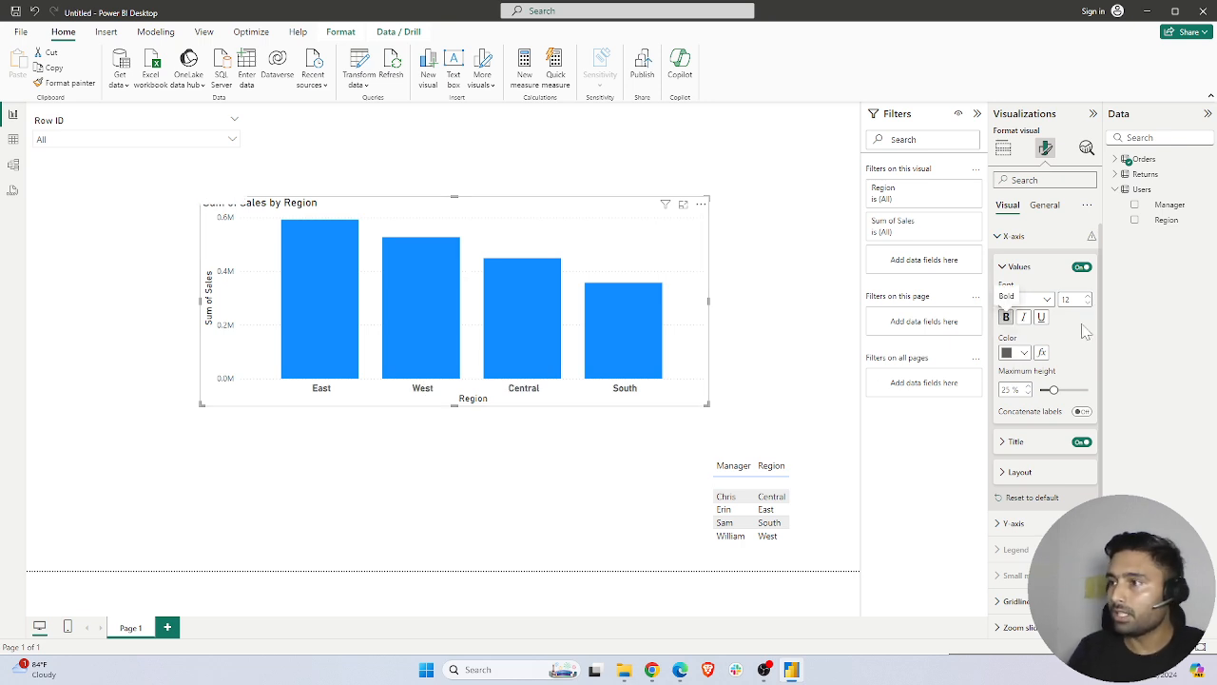
left_click(1024, 318)
left_click(1018, 353)
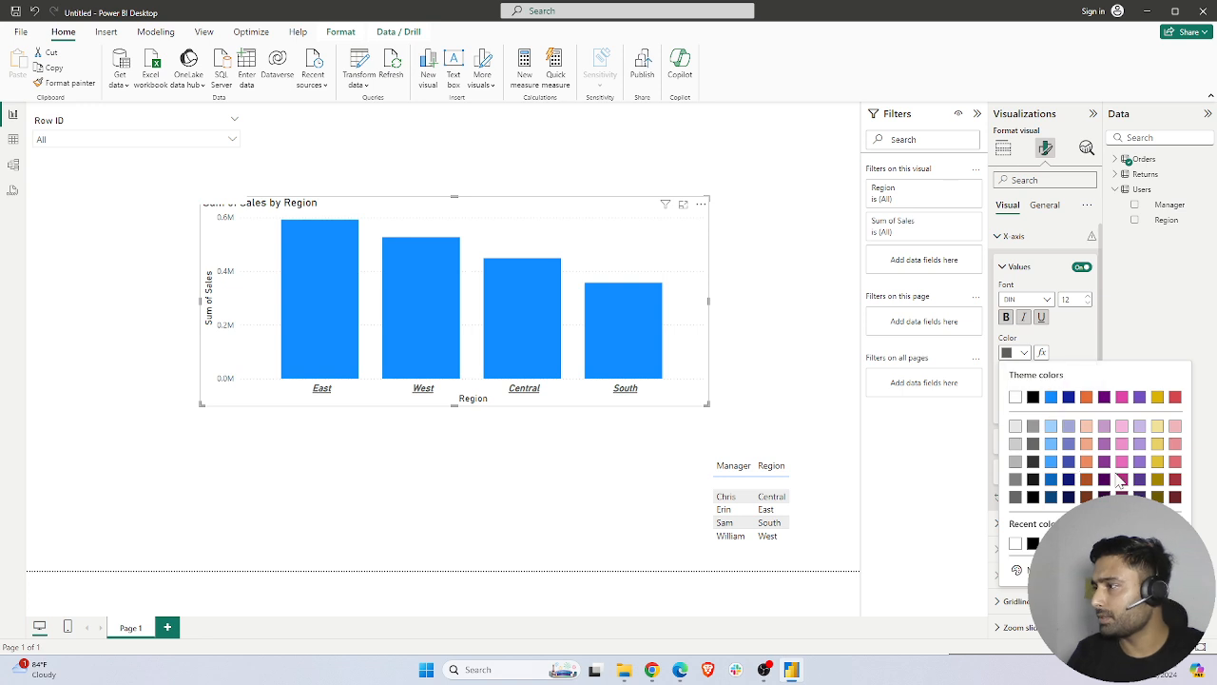
left_click(1157, 462)
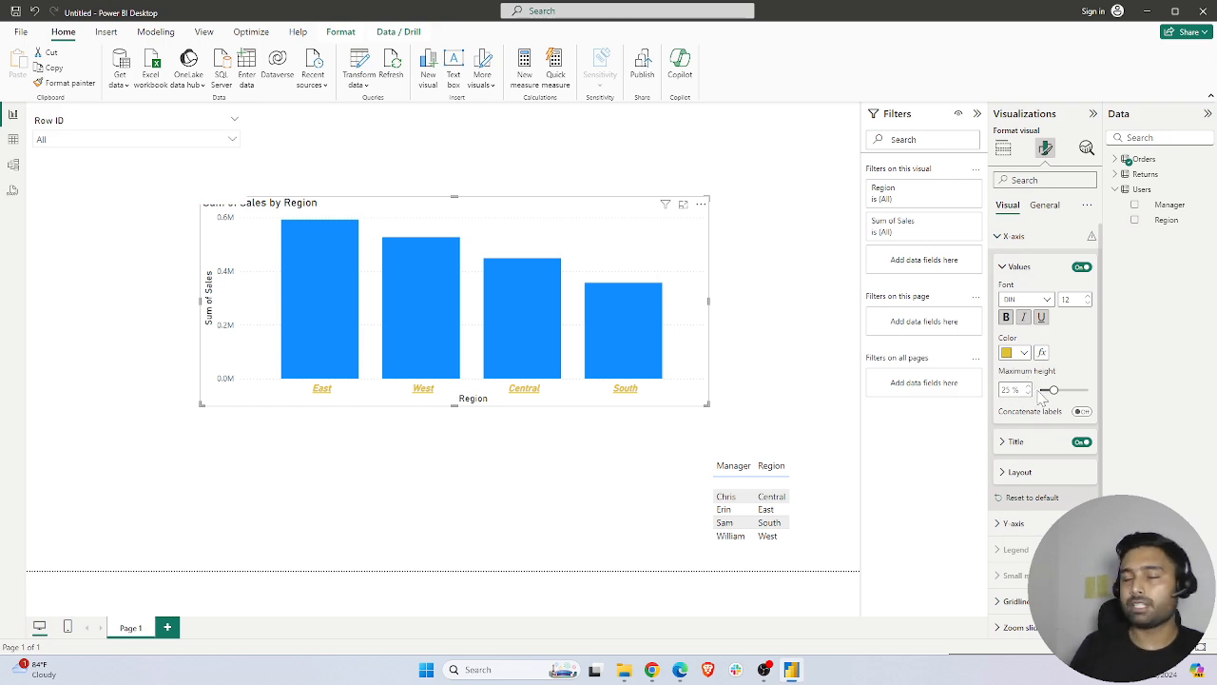
Set the chart's X-axis title text to "Region by Manager"
left_click(1009, 447)
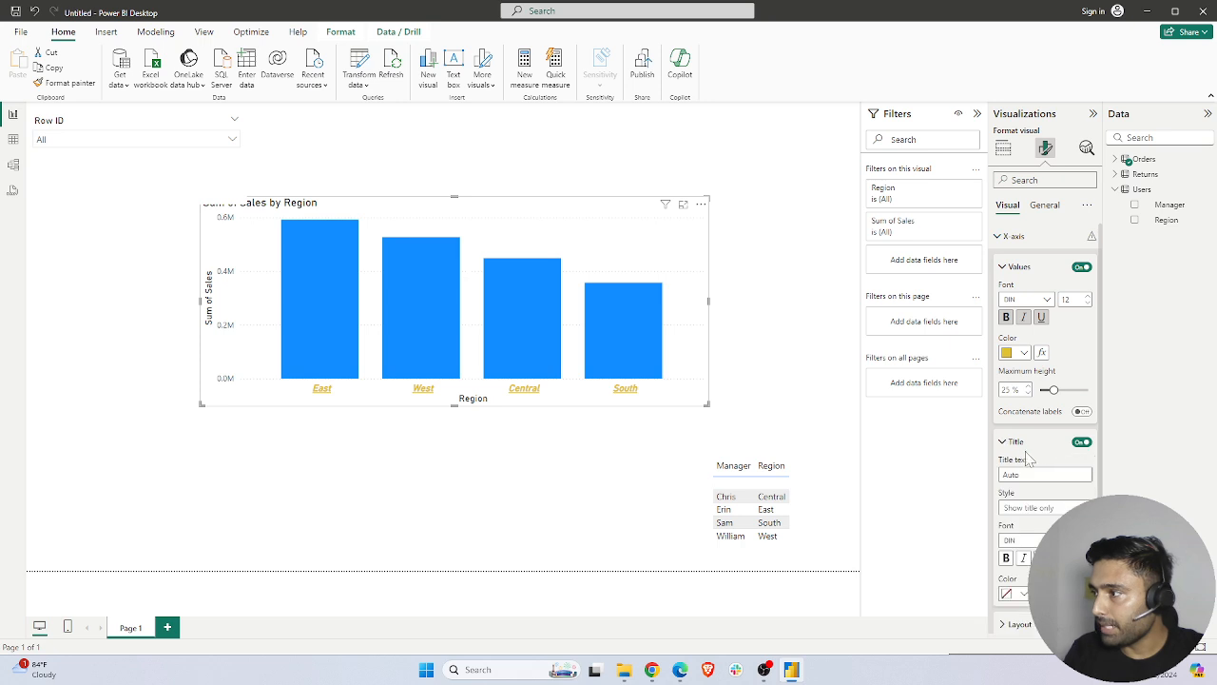
scroll(1042, 456, "down", 2)
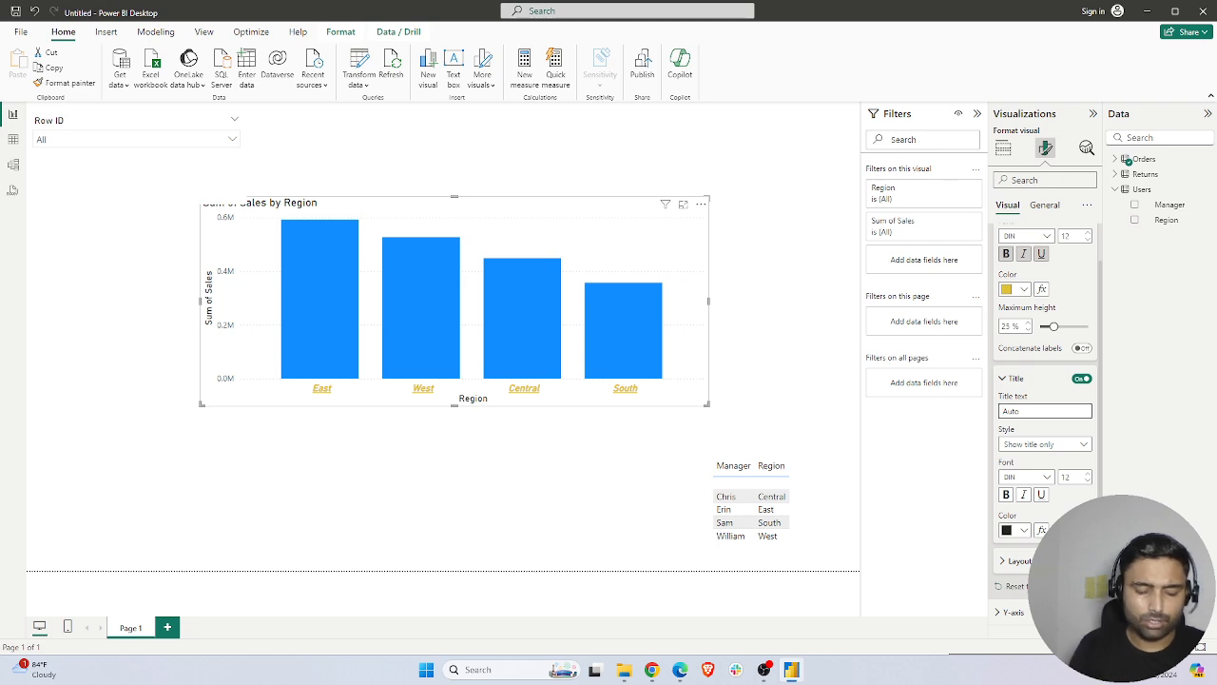
type("Region by Manager")
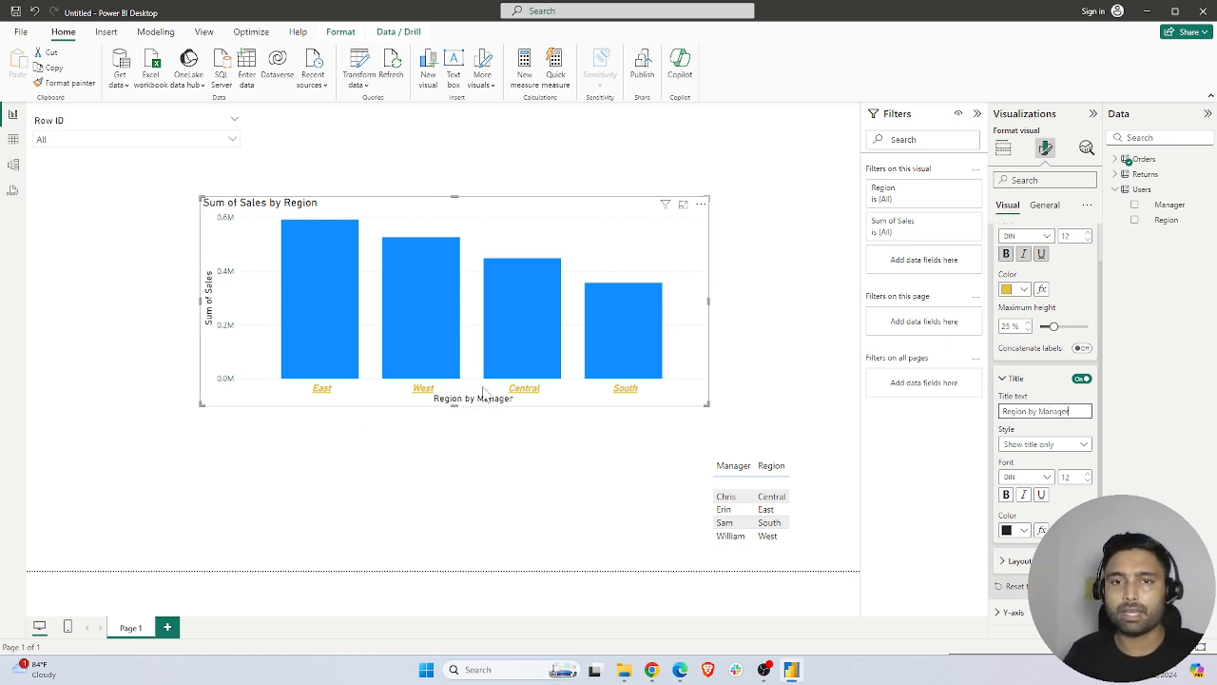
left_click(1002, 379)
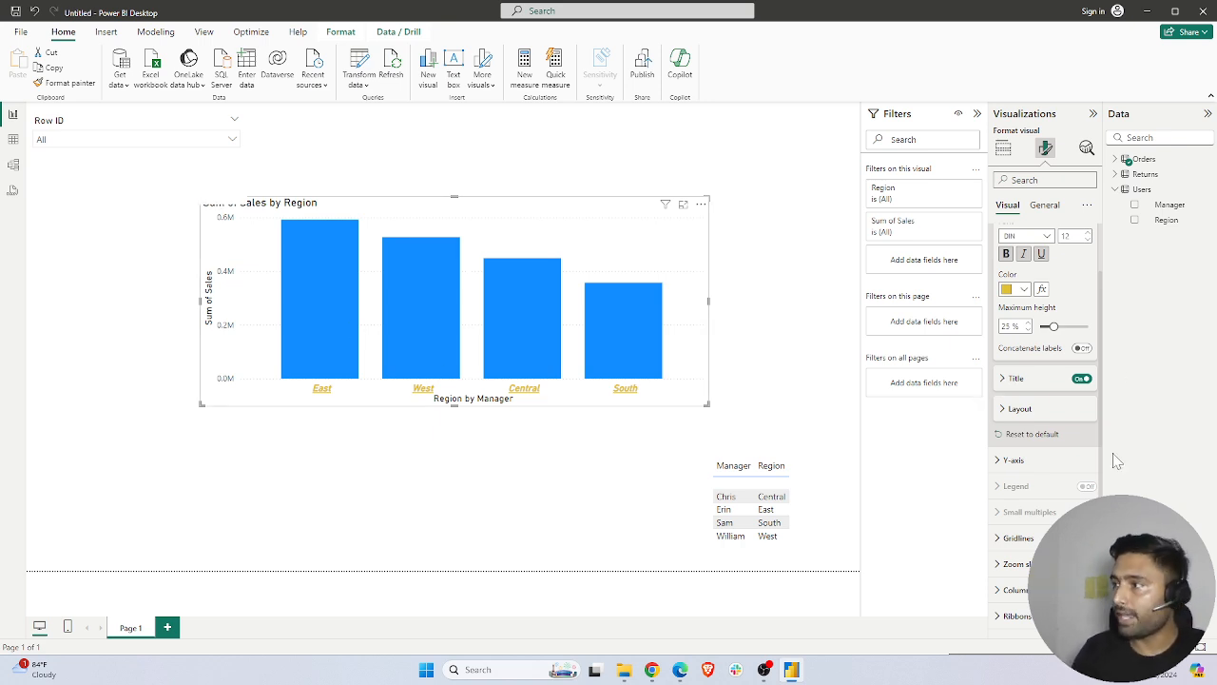
Format the chart's Y-axis values as bold DIN, size 11, in a light yellow theme color
left_click(1000, 460)
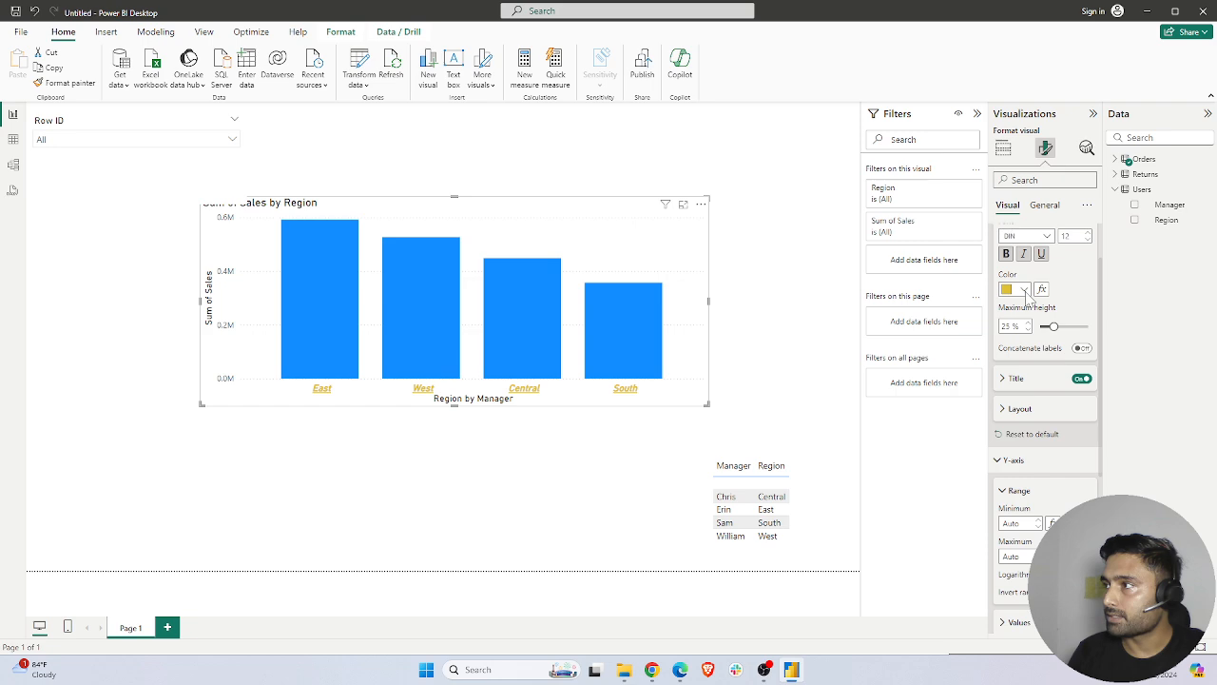
scroll(1028, 304, "down", 3)
left_click(1033, 436)
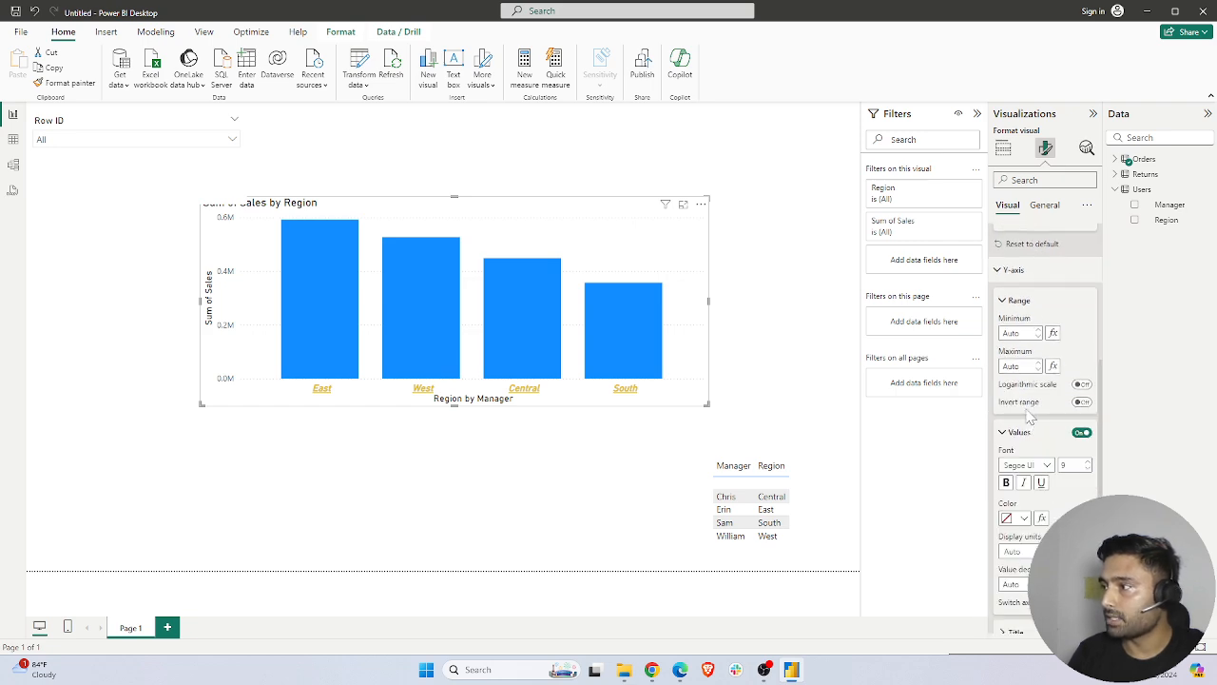
scroll(1027, 418, "down", 1)
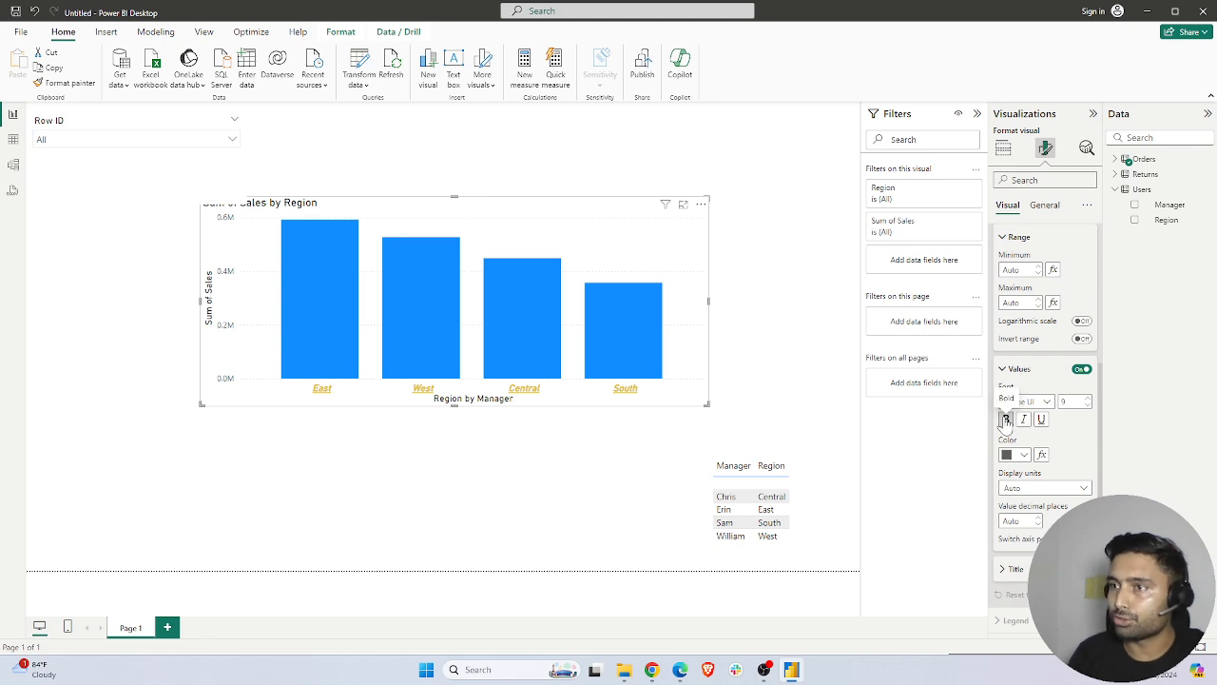
left_click(1005, 420)
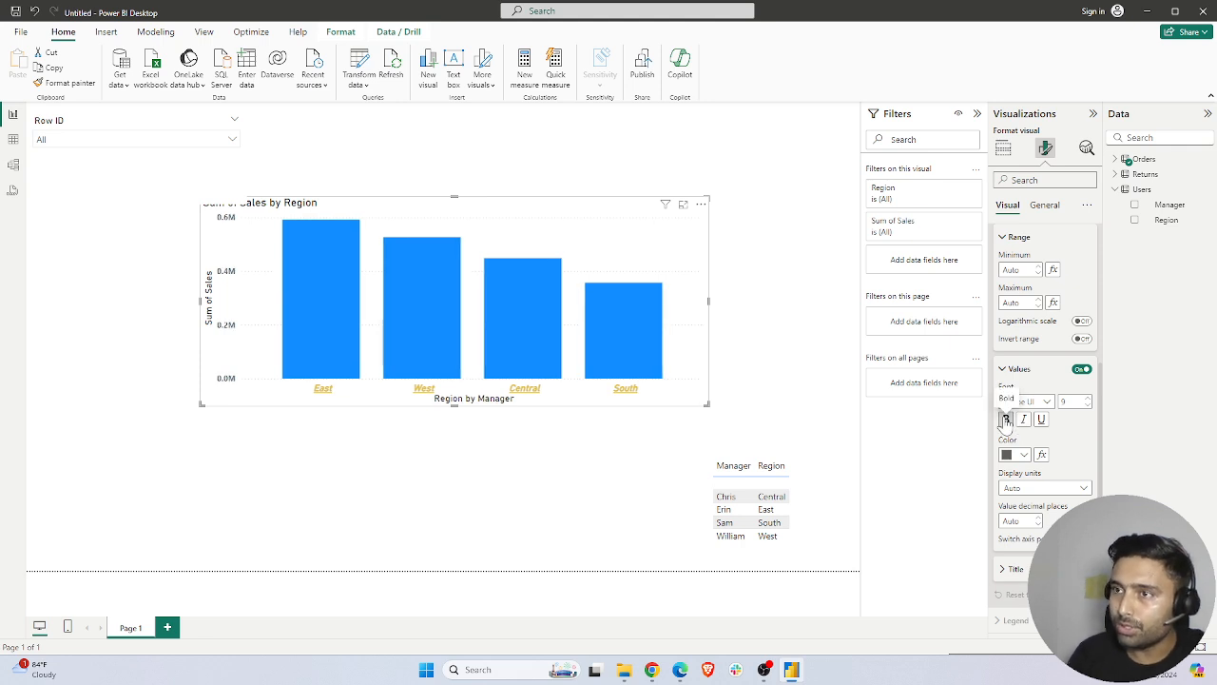
left_click(1087, 398)
left_click(1026, 401)
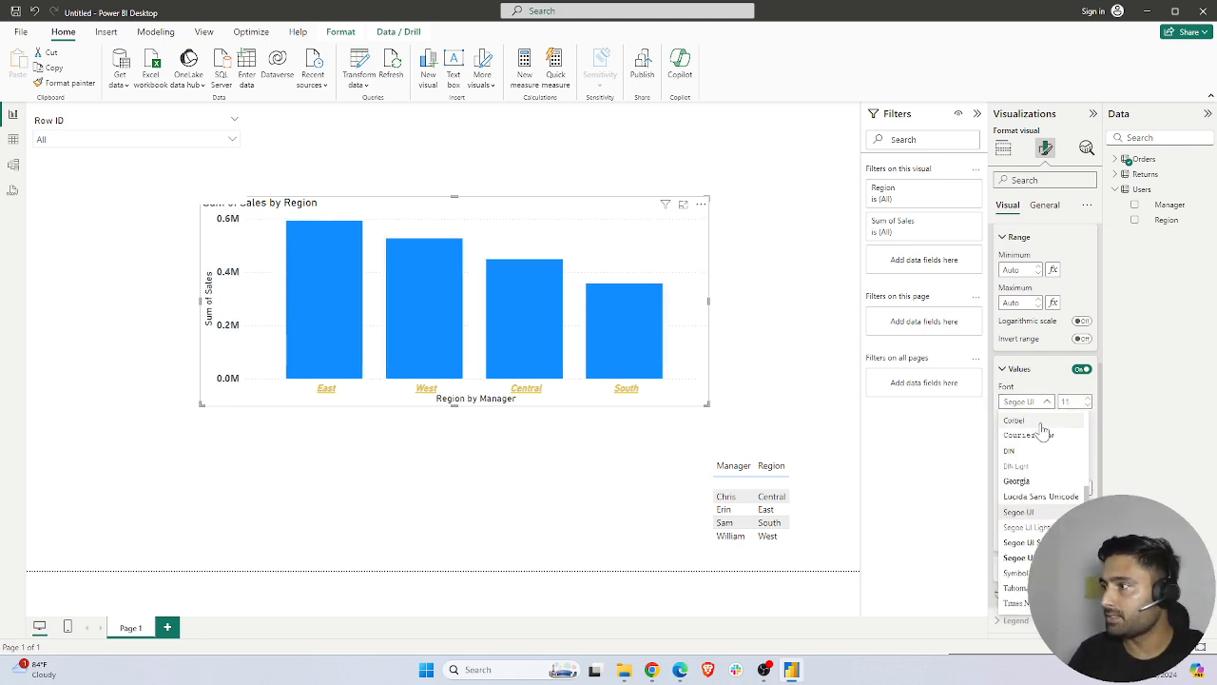
left_click(1021, 453)
scroll(1027, 418, "down", 2)
left_click(1016, 327)
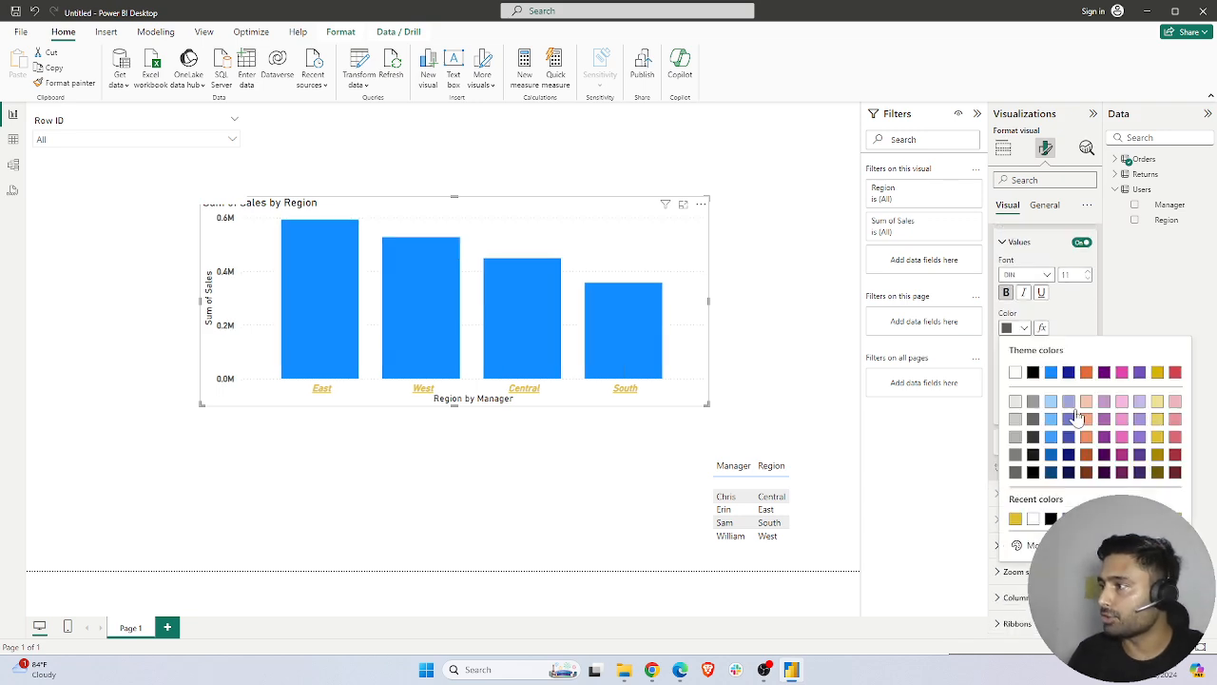
left_click(1156, 402)
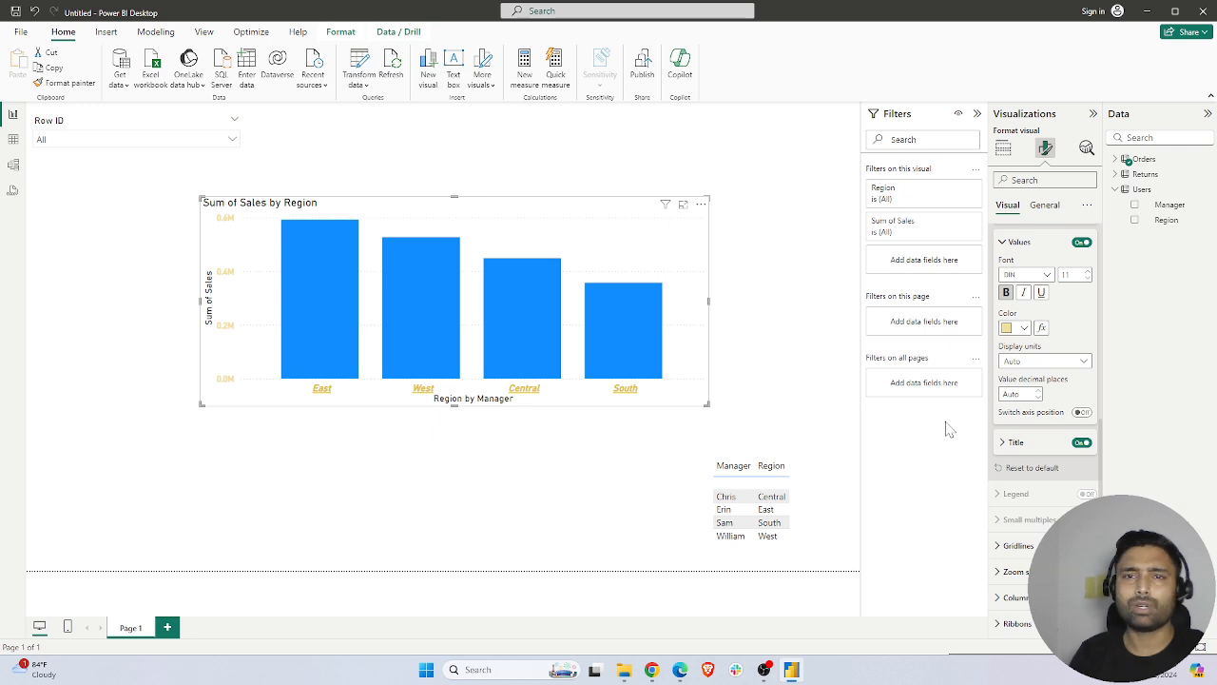
Set the chart's Y-axis title text to "Sales"
left_click(1015, 443)
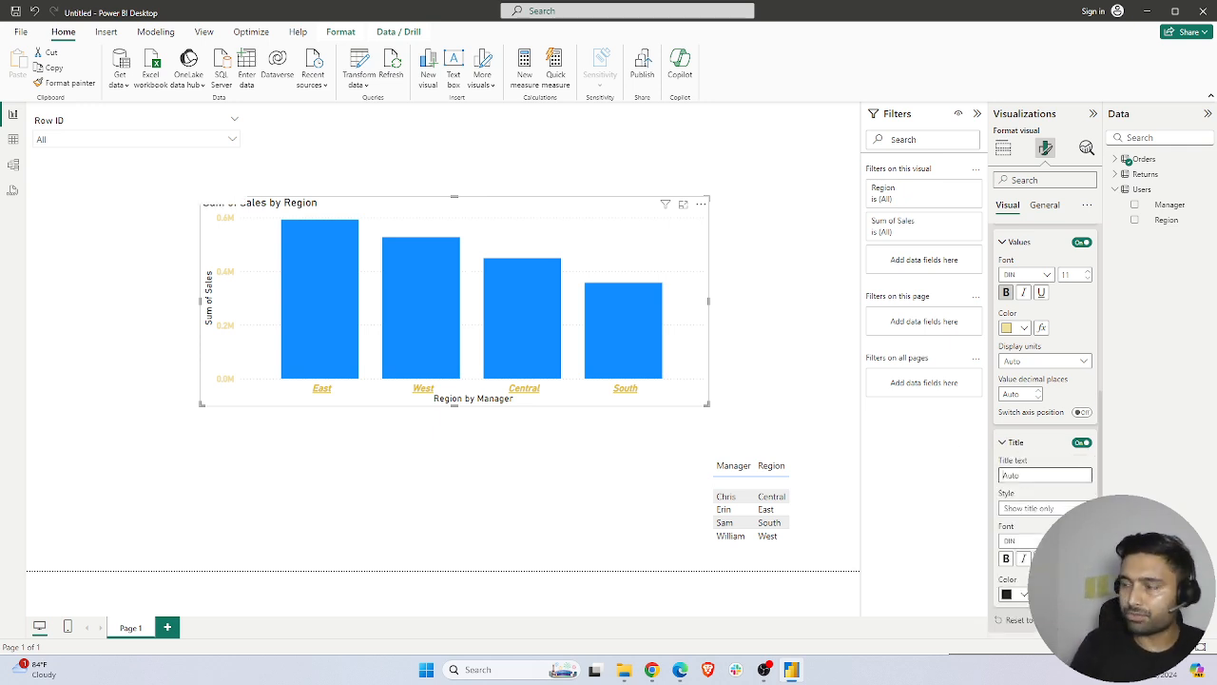
type("Sales")
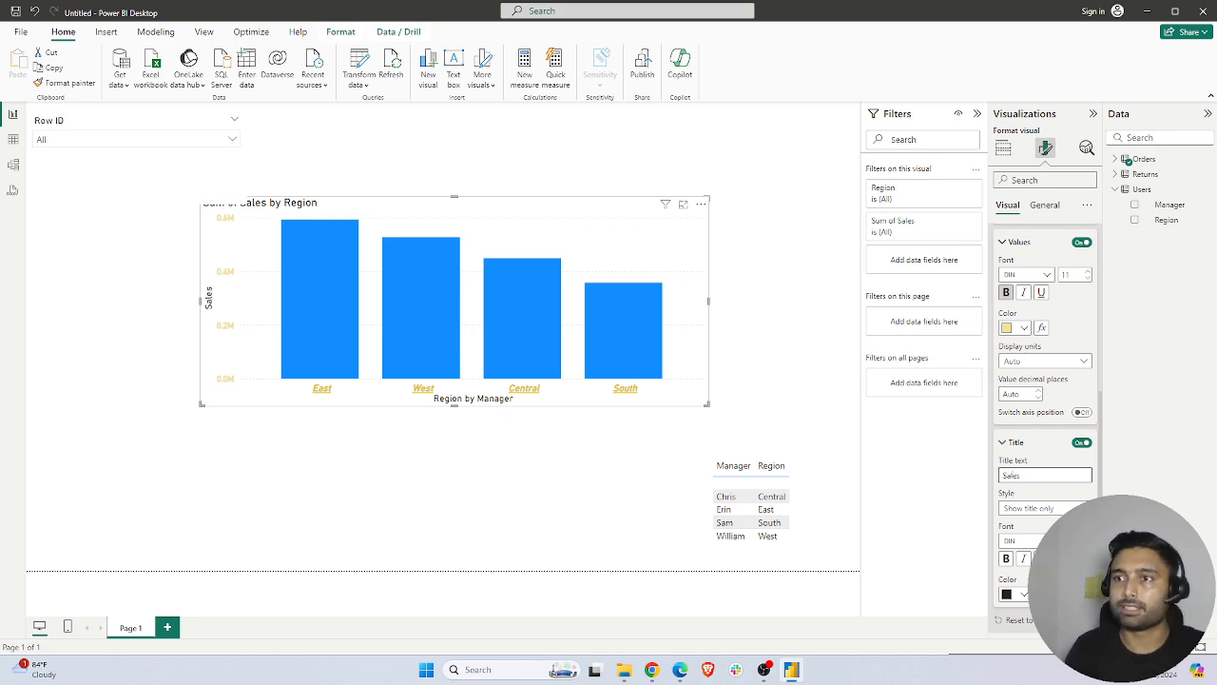
left_click(412, 204)
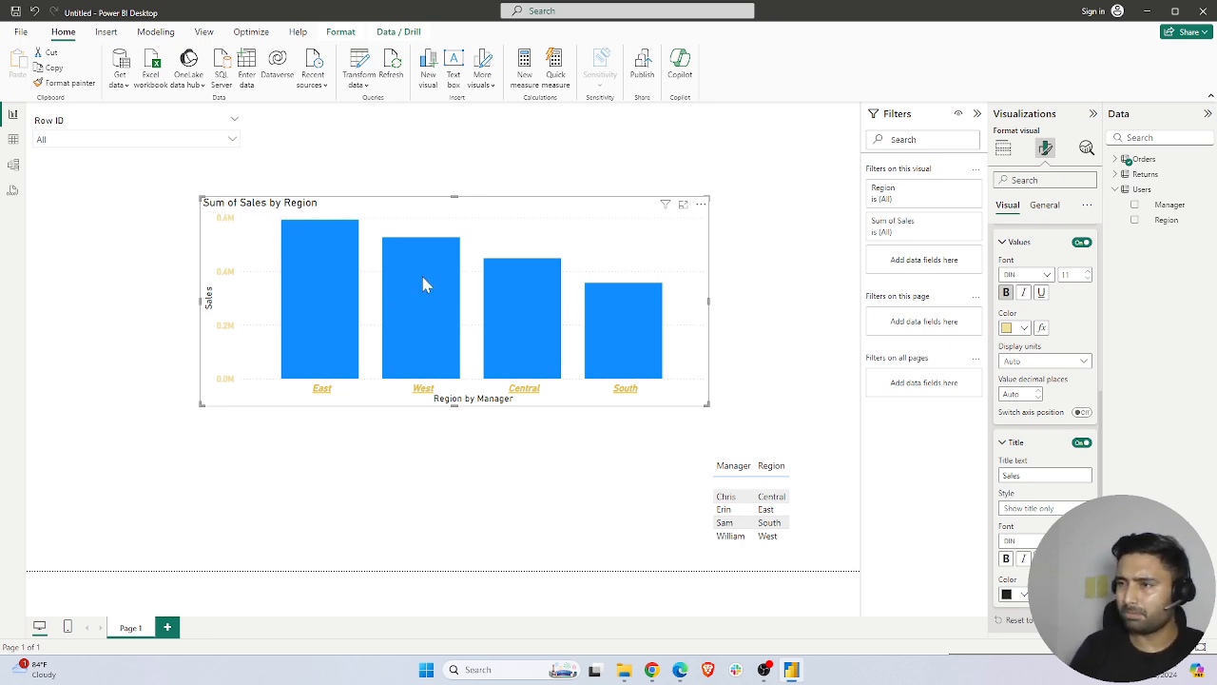
mouse_move(425, 285)
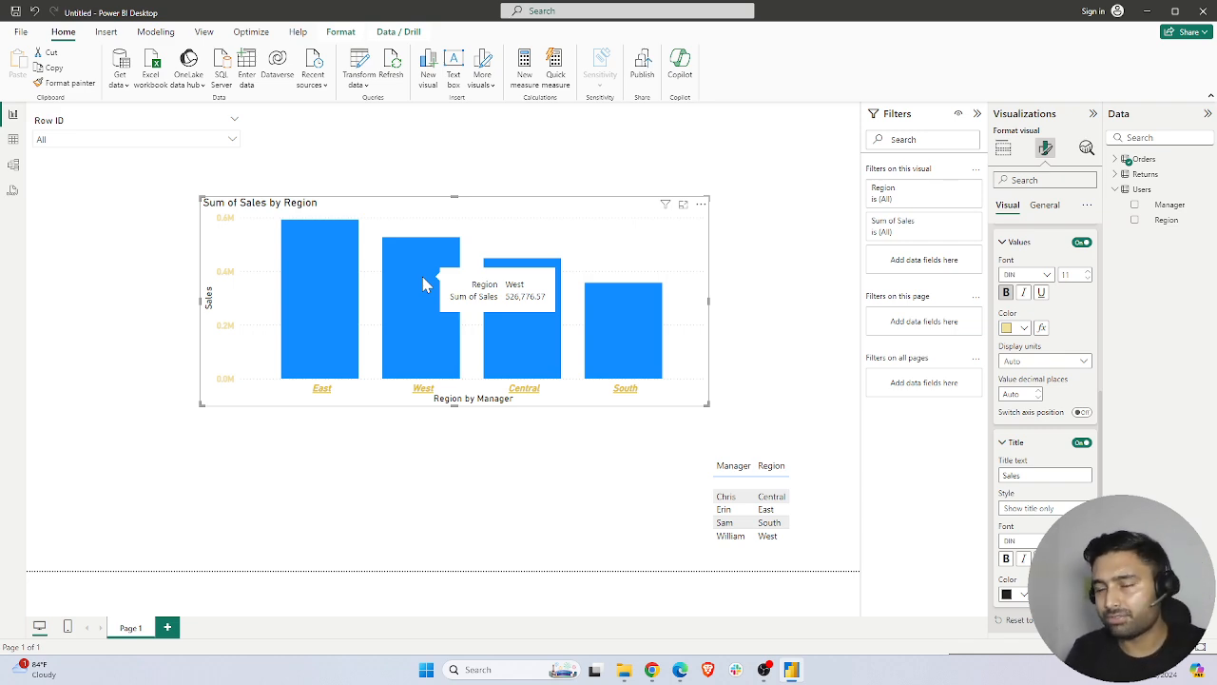
Color all columns of the region chart with the orange theme color #E66C37
scroll(1058, 471, "down", 2)
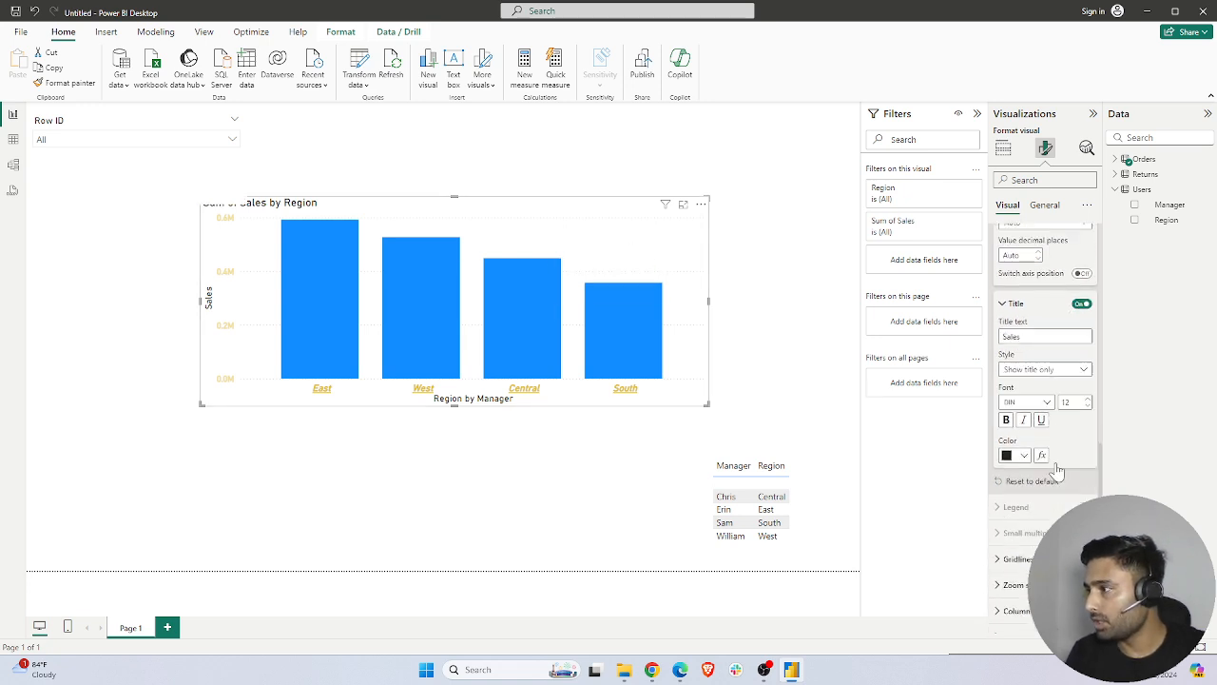
scroll(1058, 471, "down", 2)
left_click(998, 517)
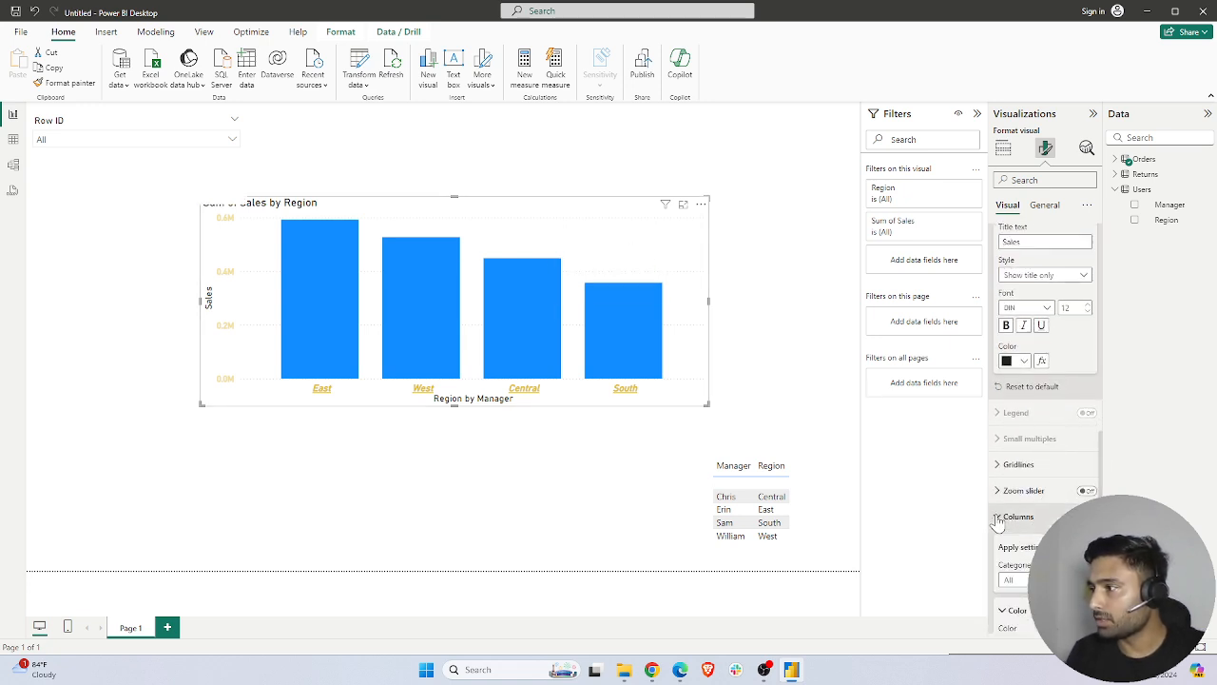
scroll(999, 523, "down", 2)
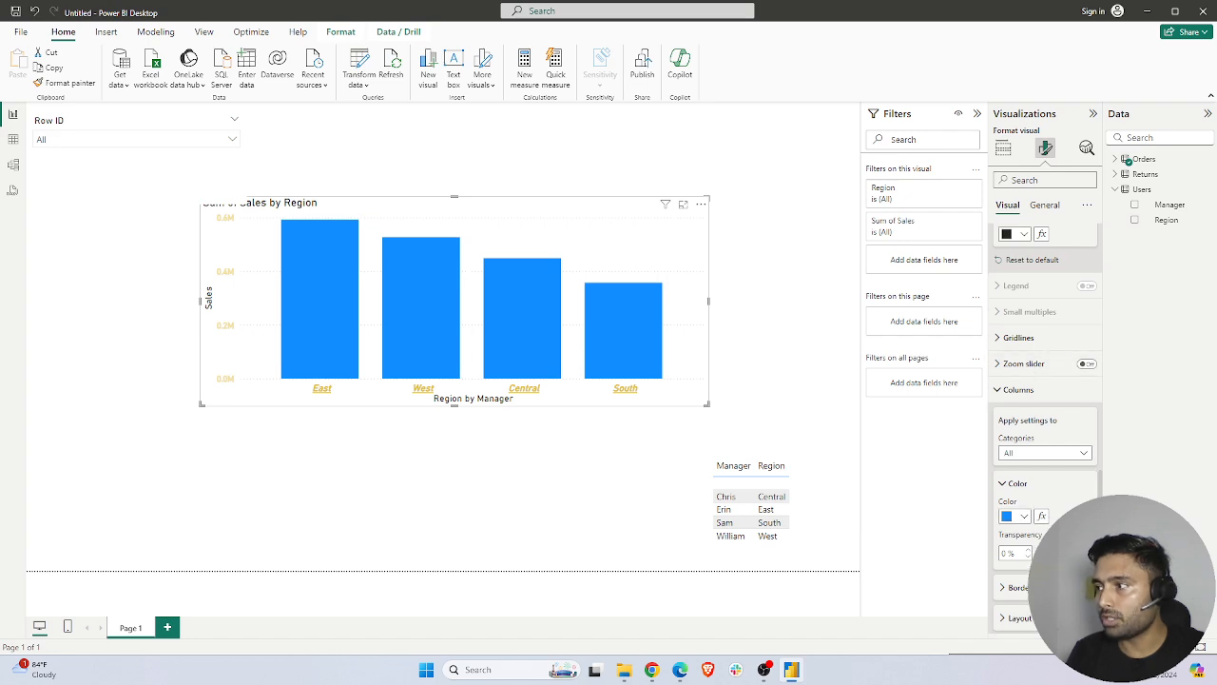
left_click(1024, 518)
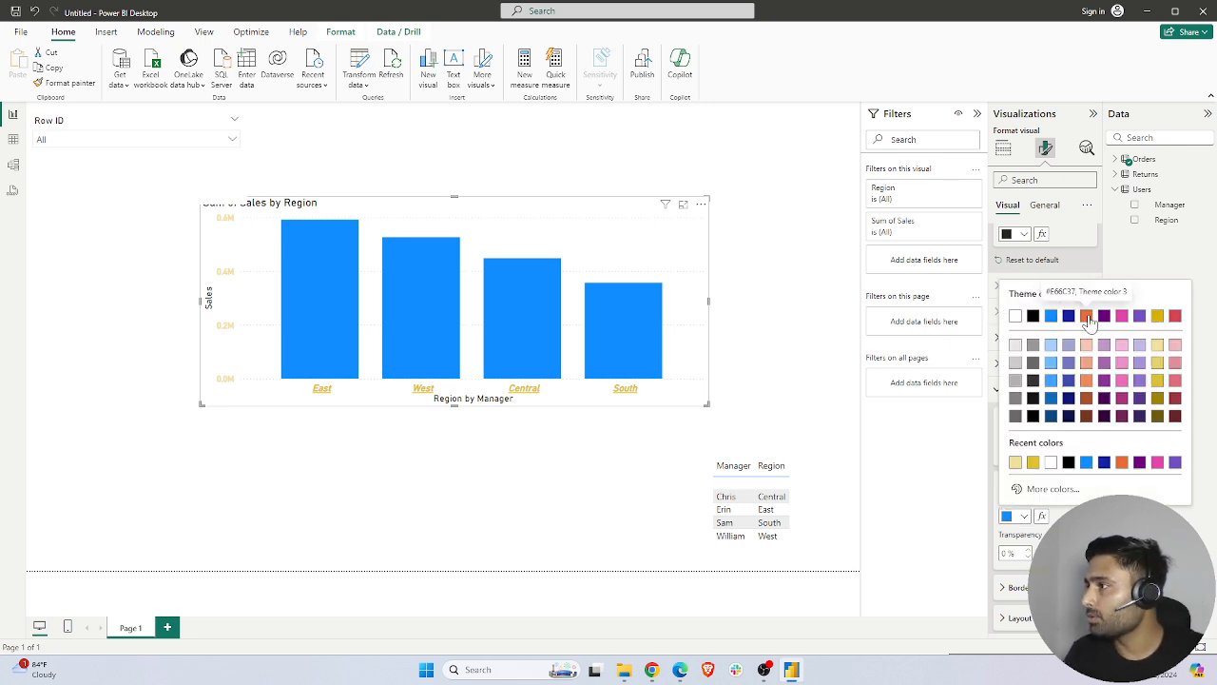
left_click(1086, 318)
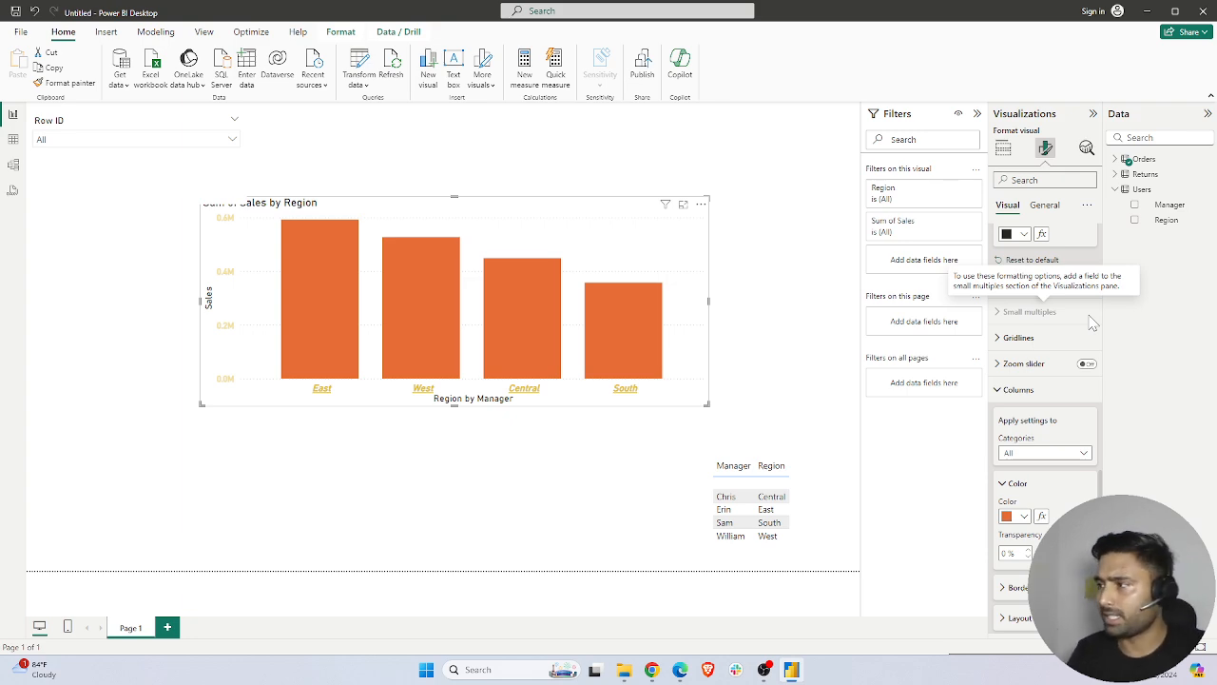
Turn on the column border and make it black with 61% transparency
scroll(1059, 339, "down", 3)
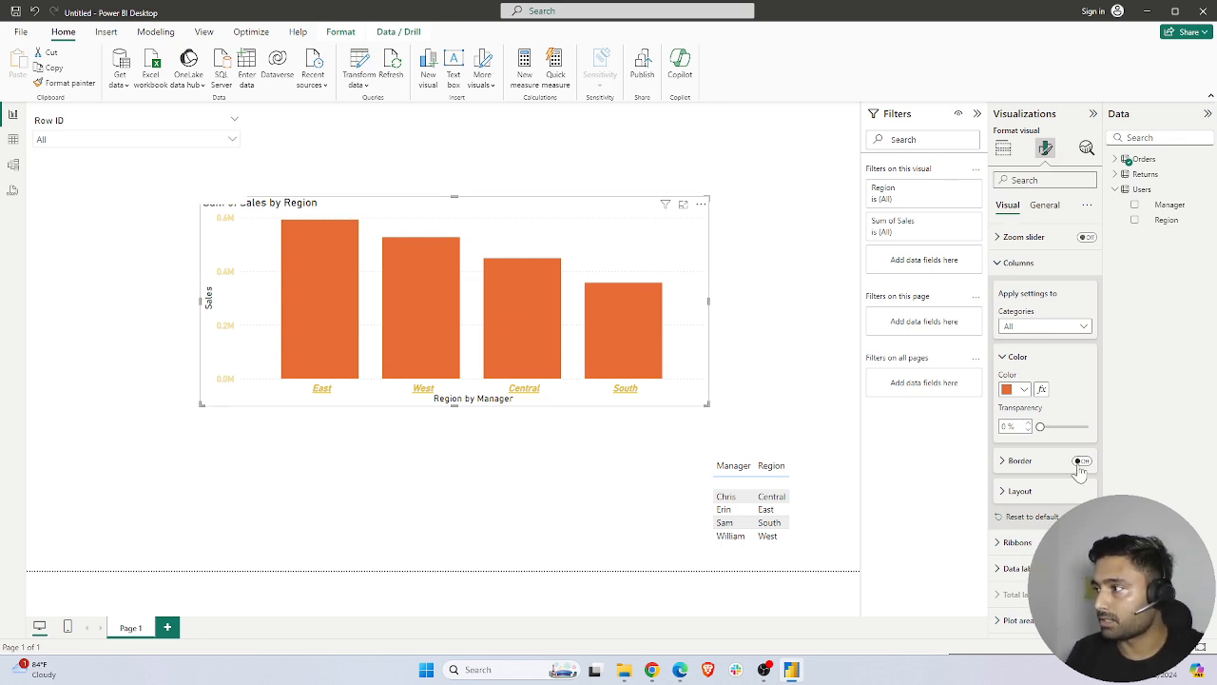
left_click(1083, 461)
scroll(1044, 498, "down", 1)
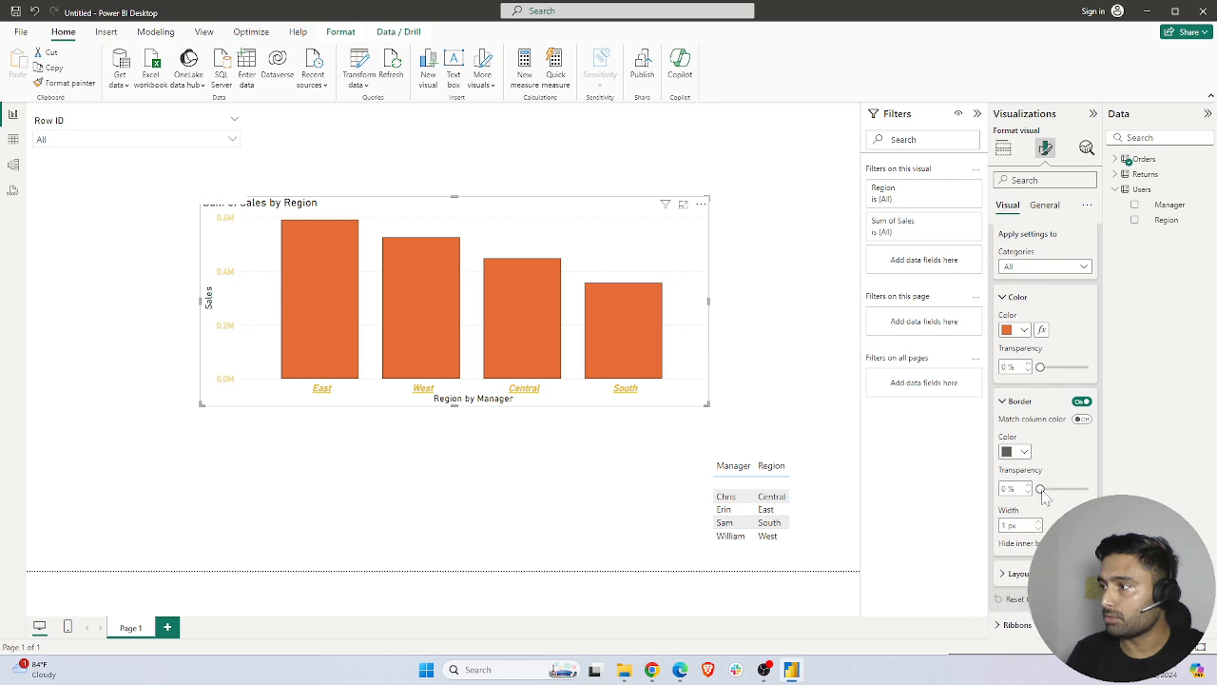
left_click(1015, 451)
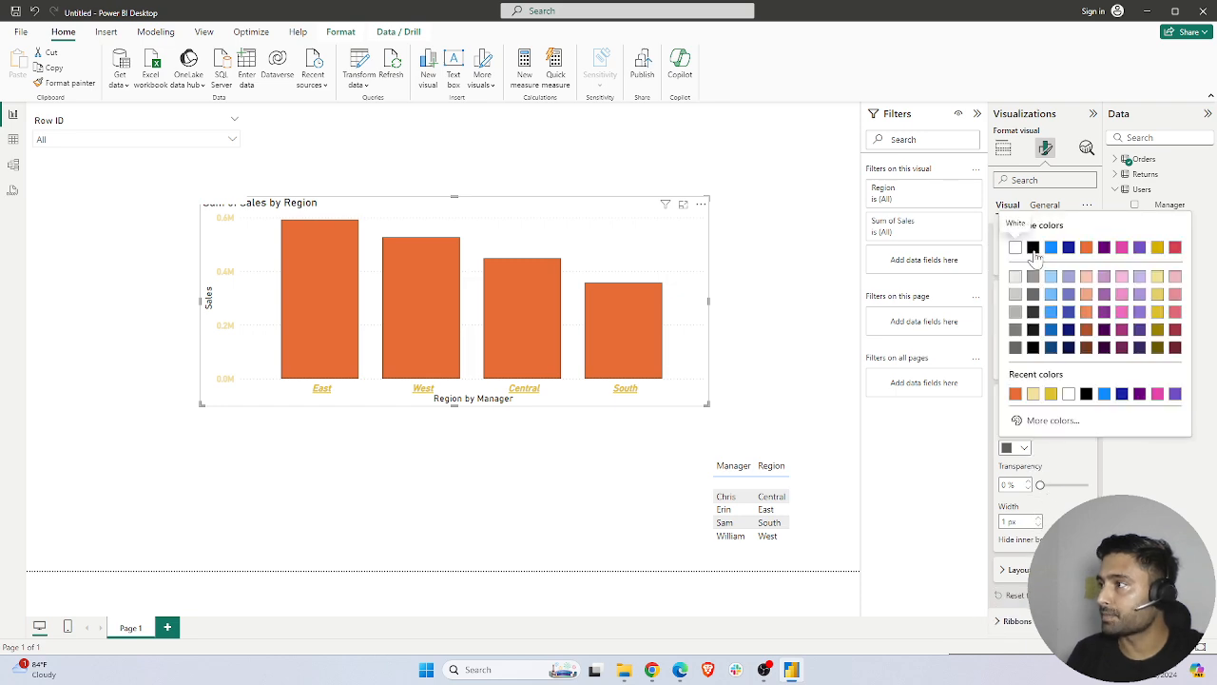
left_click(1033, 248)
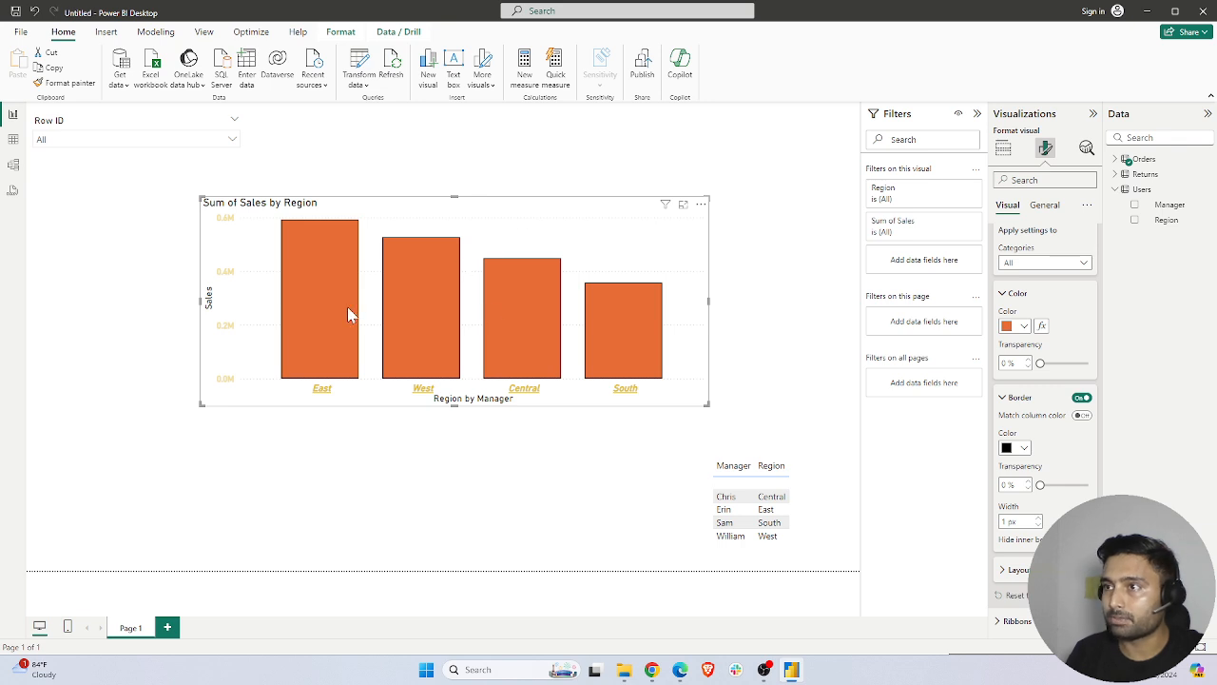
left_click_drag(1040, 485, 1068, 485)
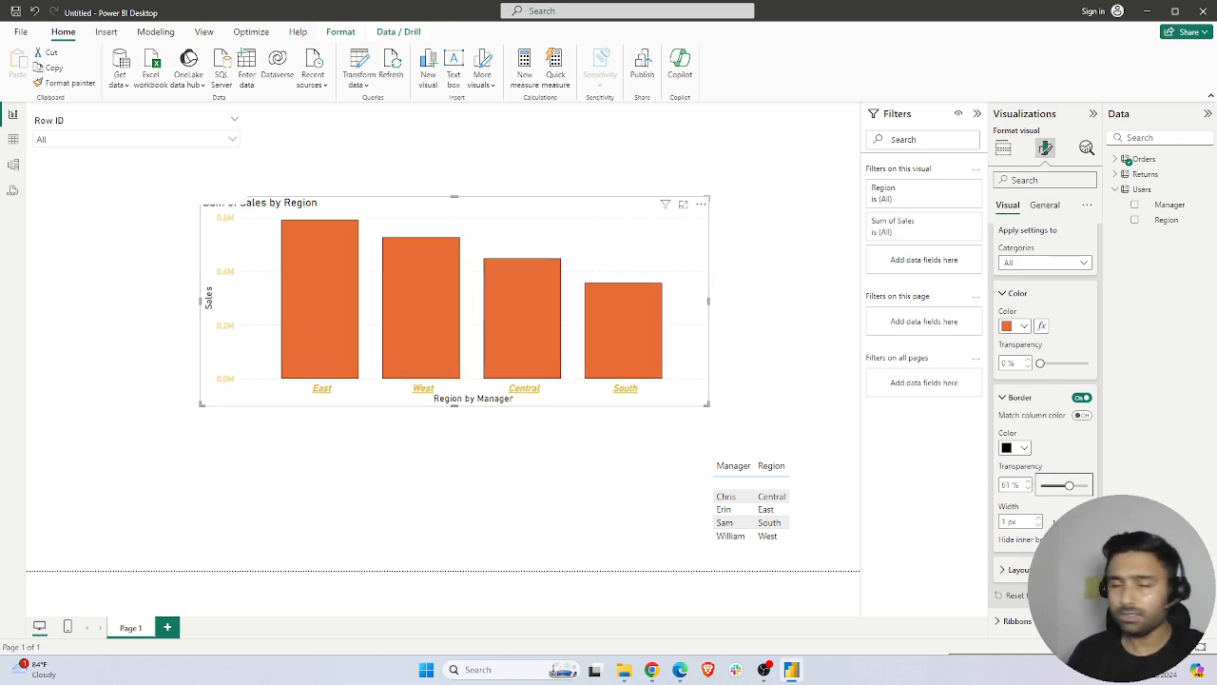
Turn on the chart's data labels and format their values as bold Segoe UI Bold, size 11
scroll(1044, 428, "down", 2)
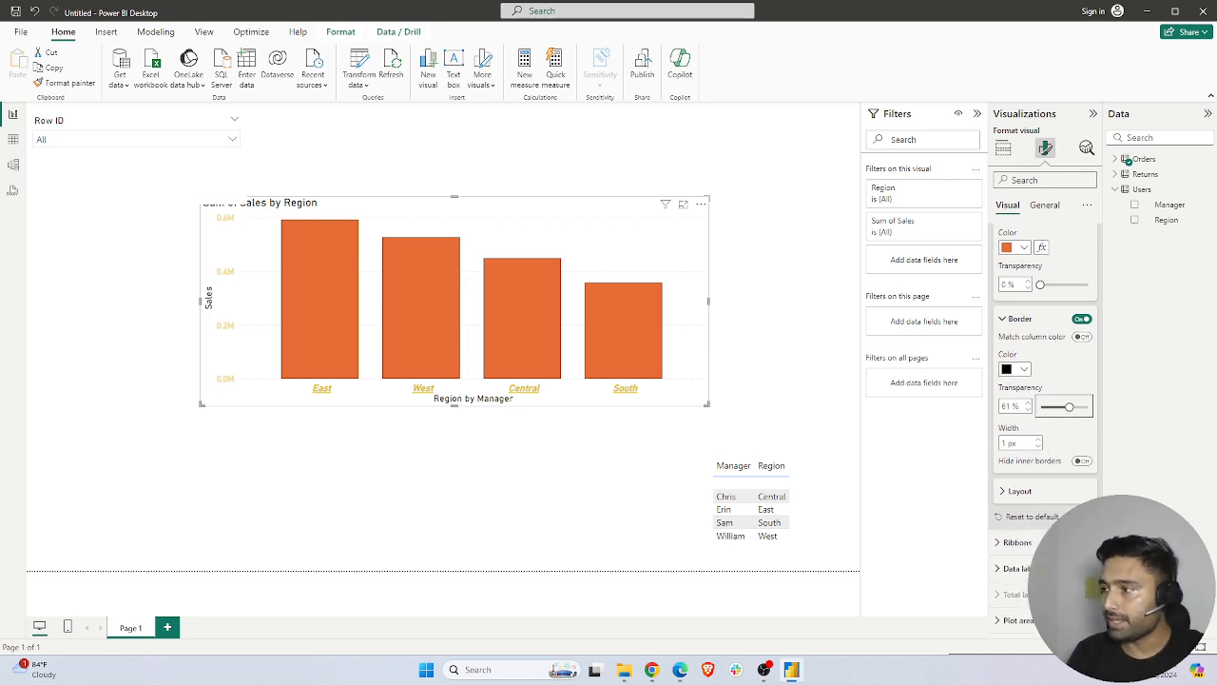
left_click(1014, 568)
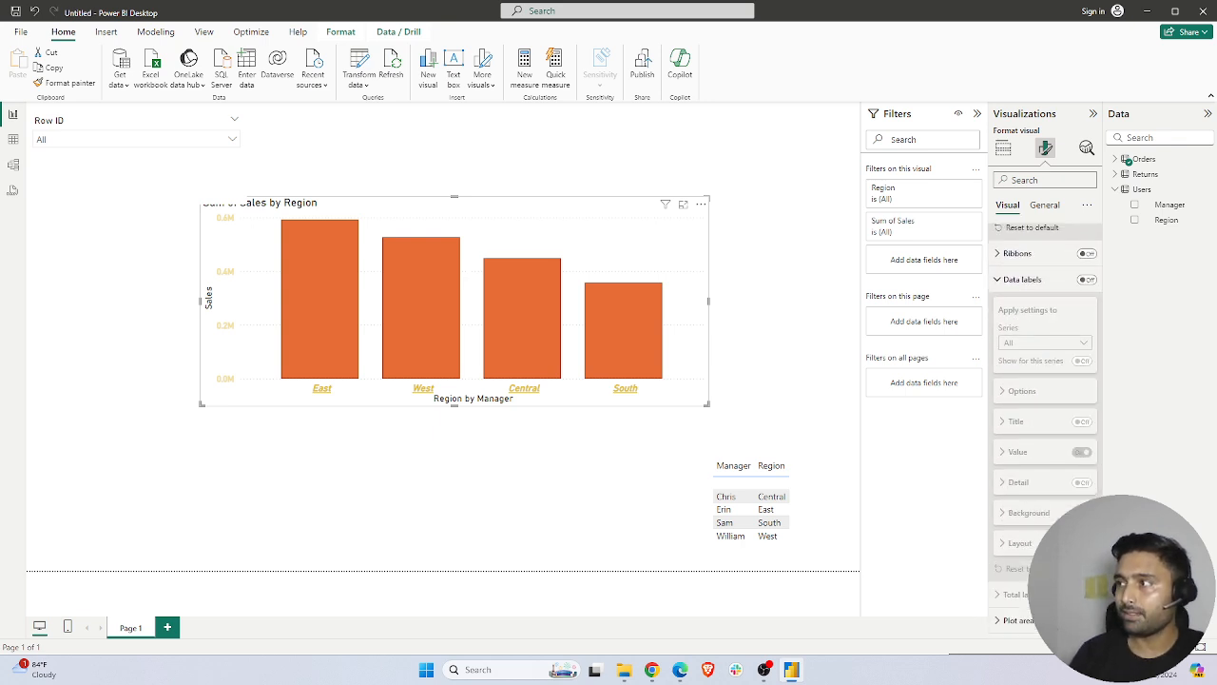
left_click(1086, 280)
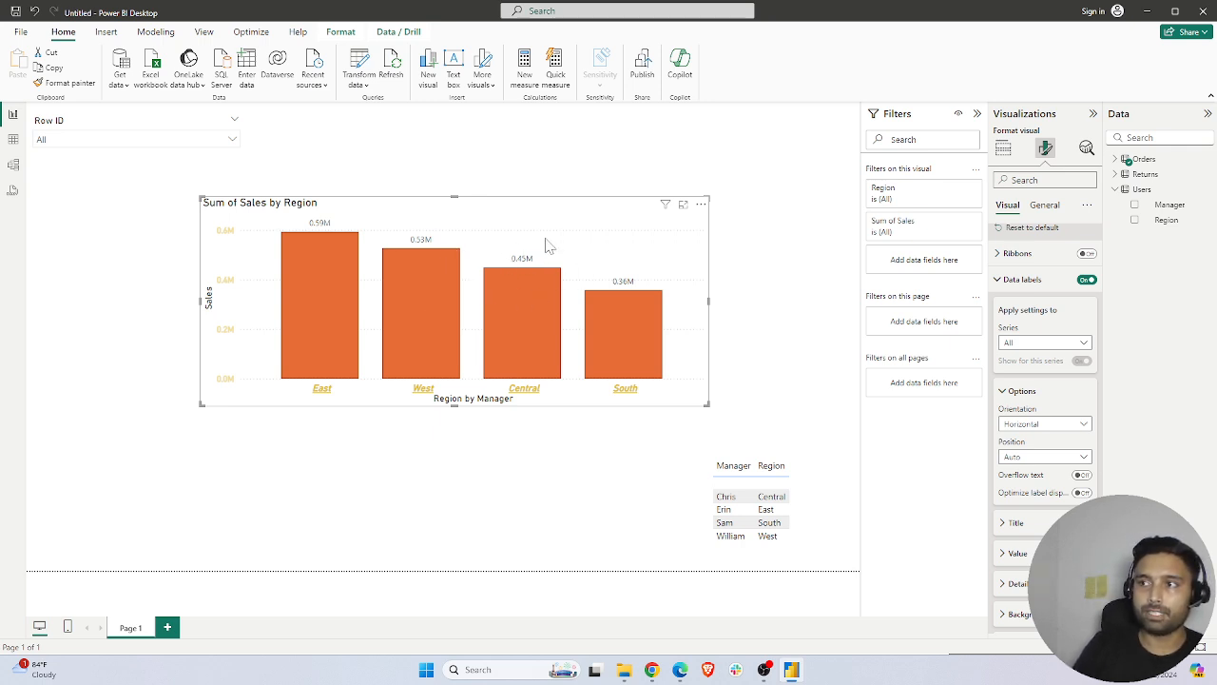
mouse_move(513, 305)
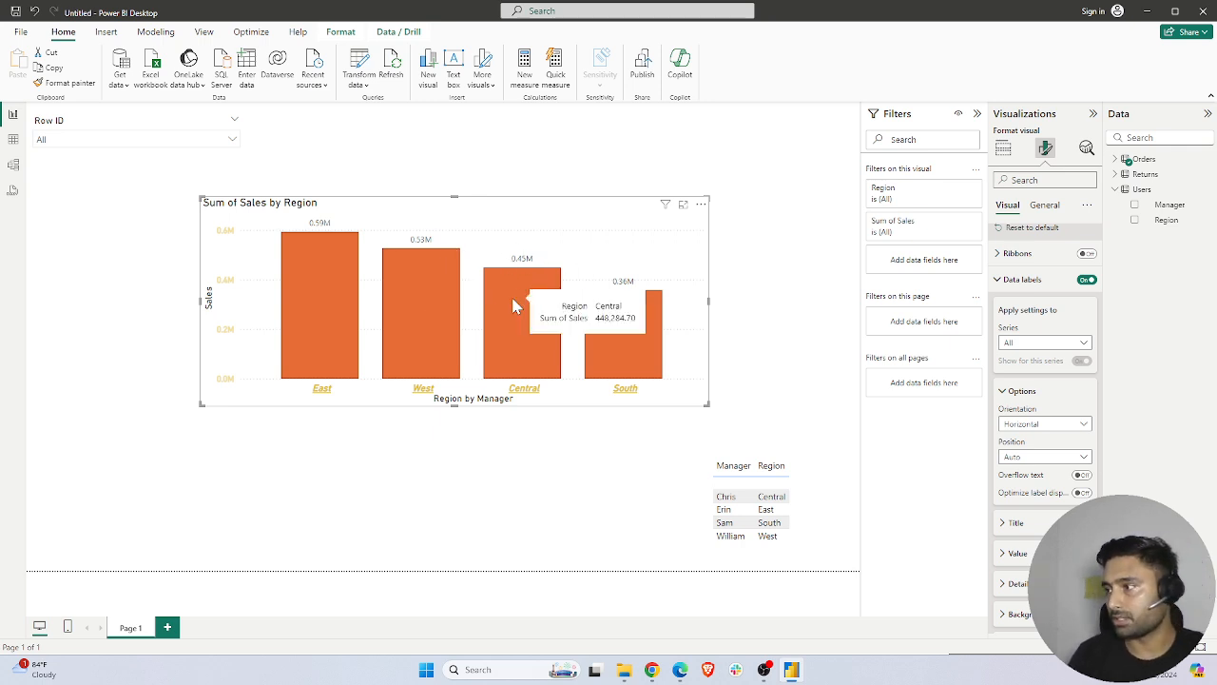
left_click(1018, 553)
scroll(1018, 590, "down", 2)
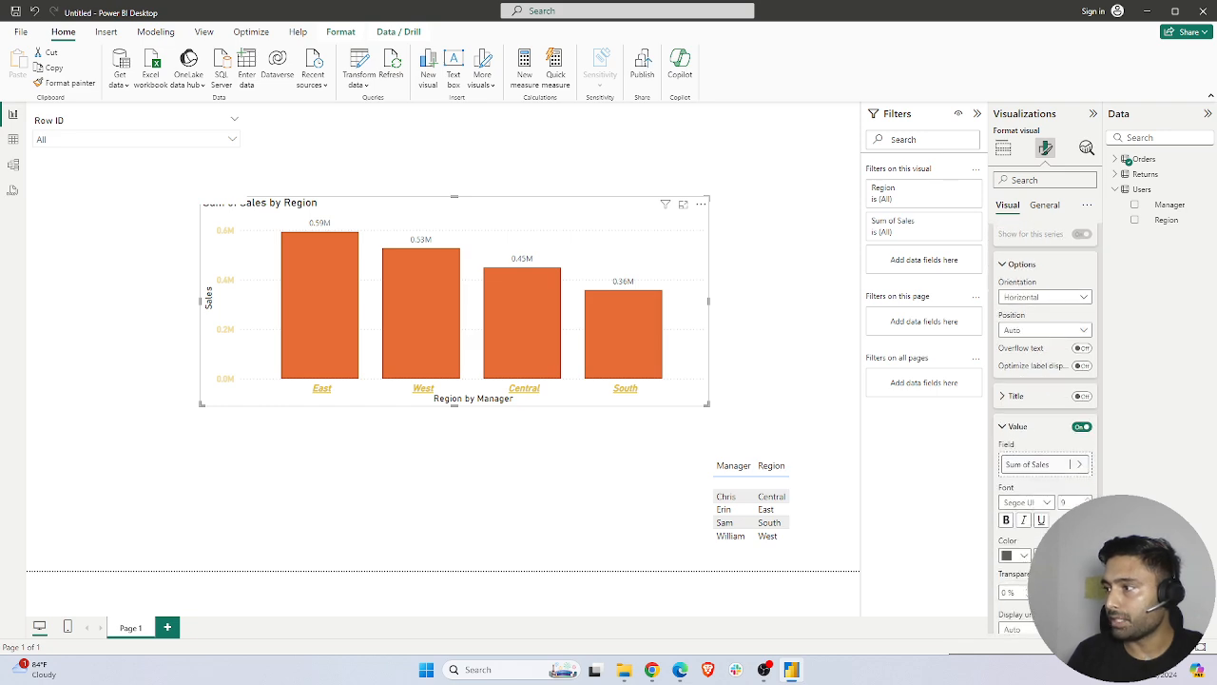
left_click(1006, 520)
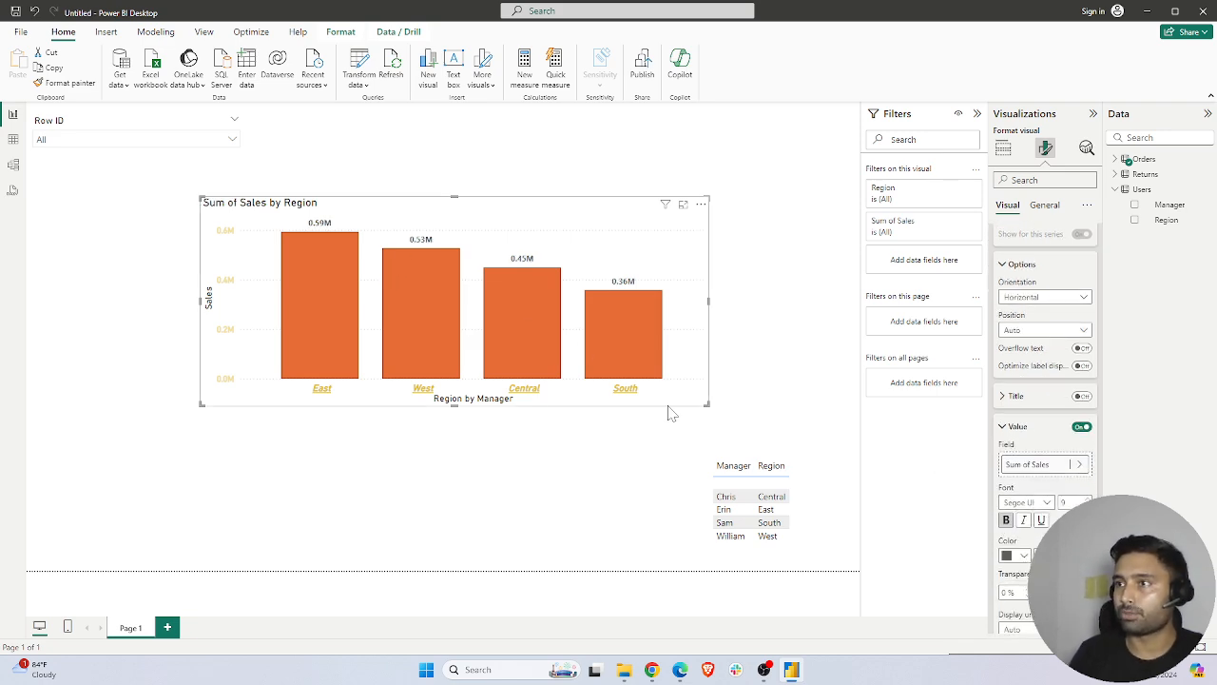
left_click(1016, 504)
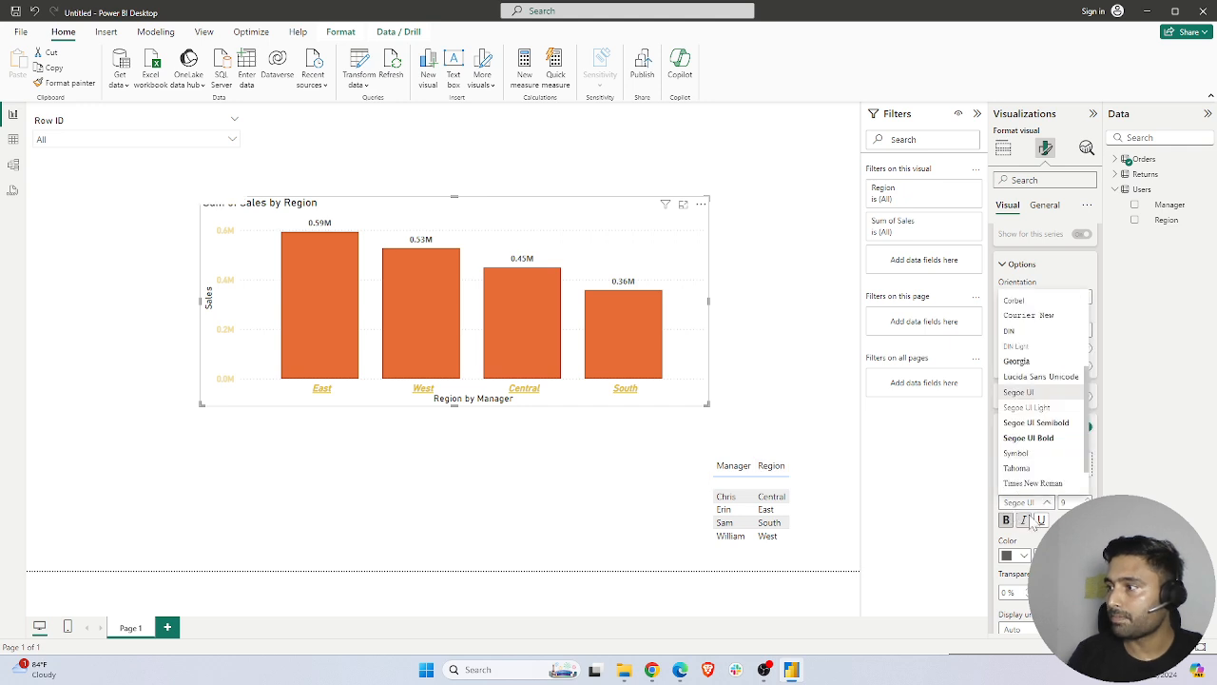
left_click(1034, 438)
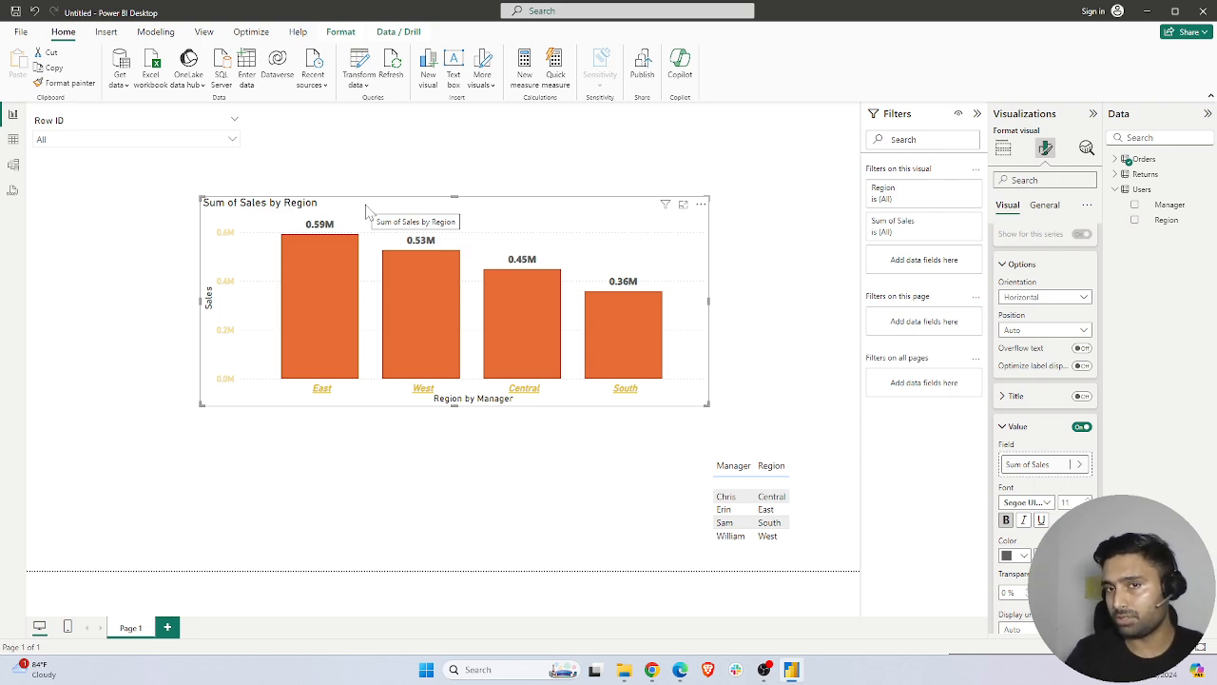
Change the chart's title to "Sales by Region", centered and bold
left_click(1044, 211)
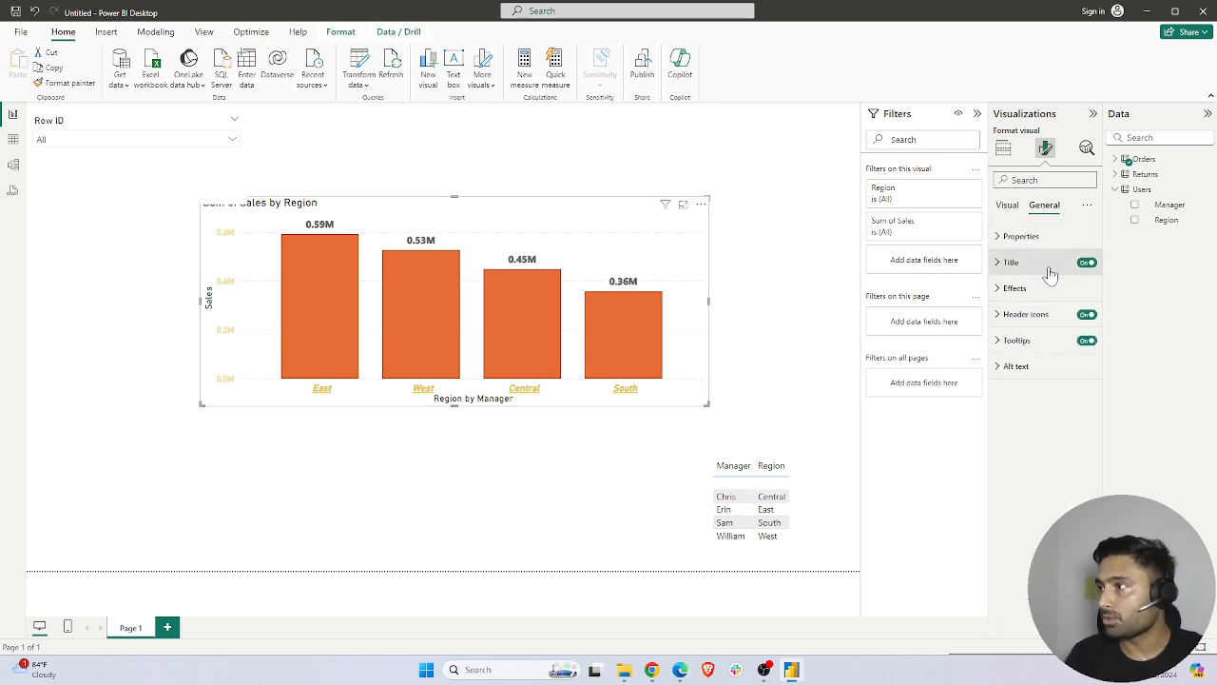
left_click(1014, 263)
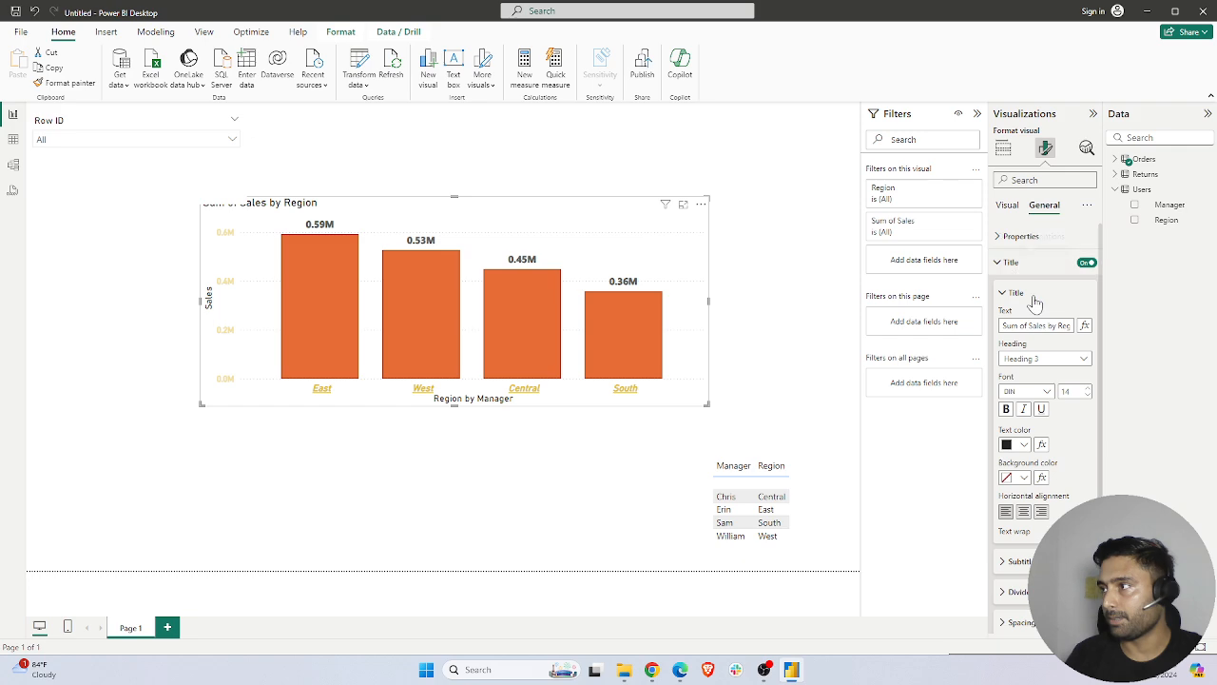
triple_click(1036, 326)
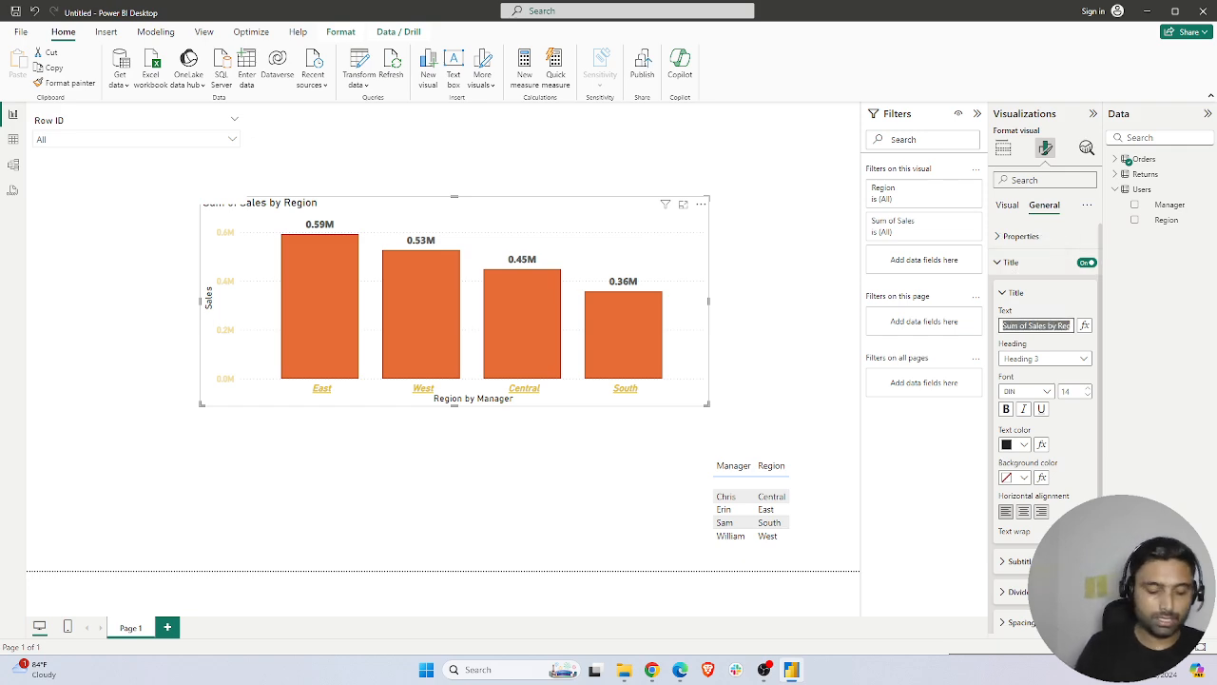
type("Sae")
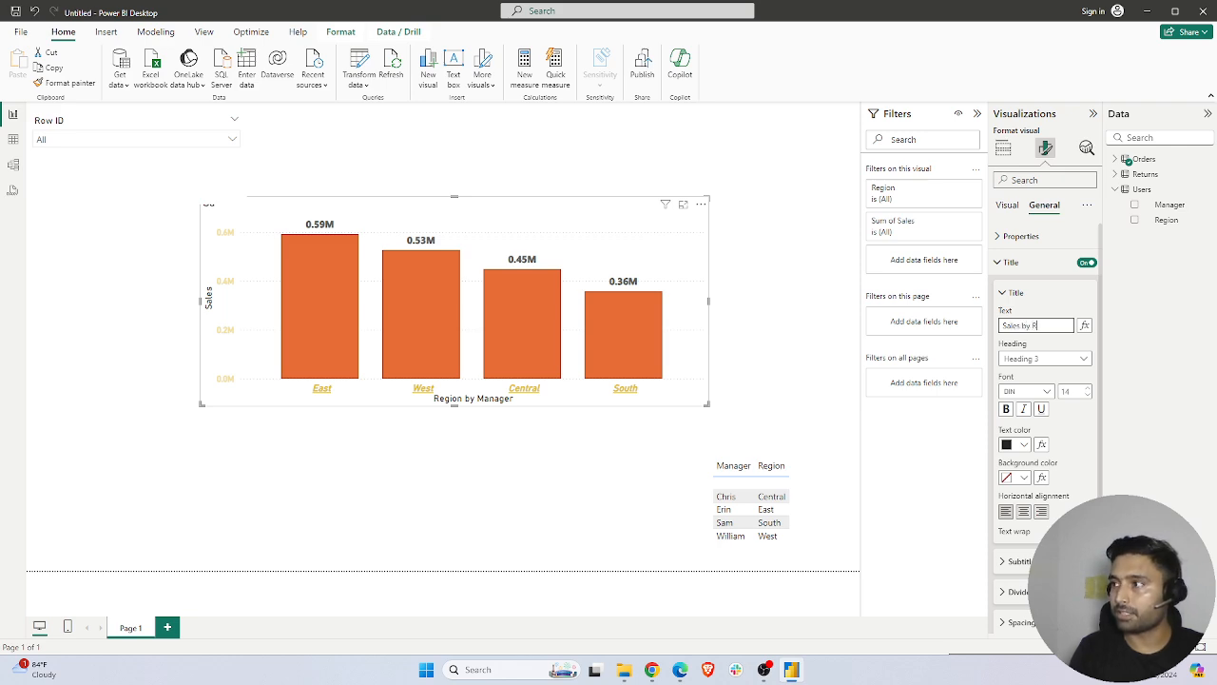
left_click(1023, 512)
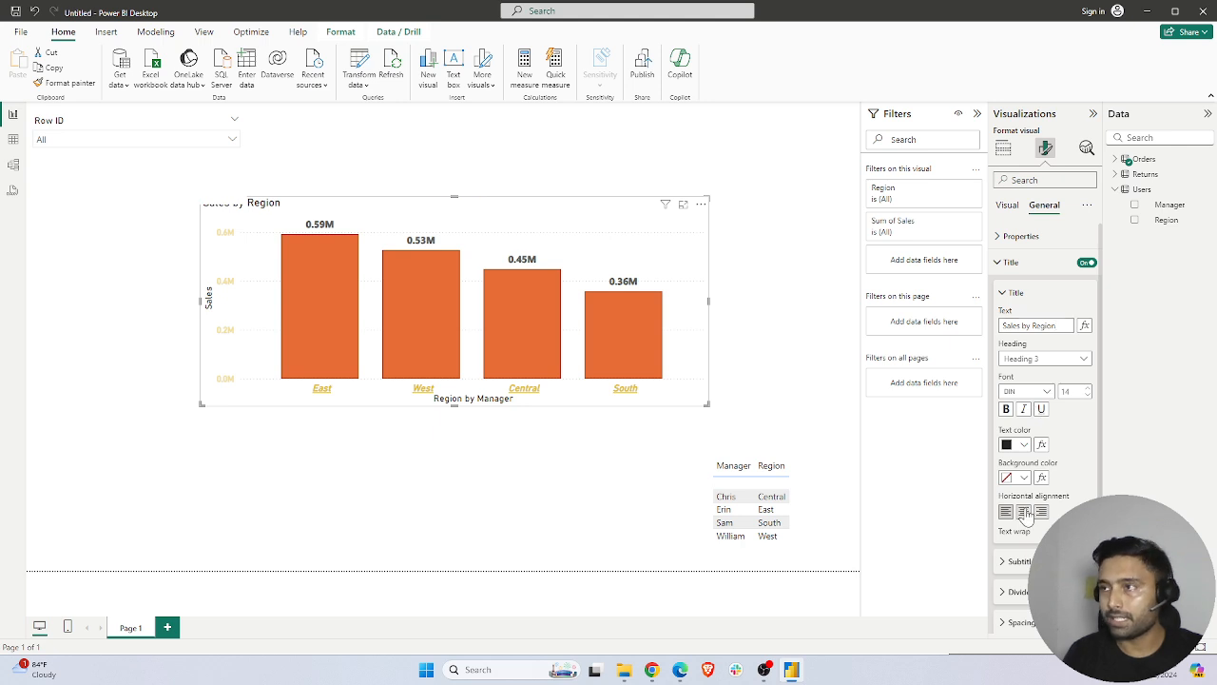
left_click(1006, 409)
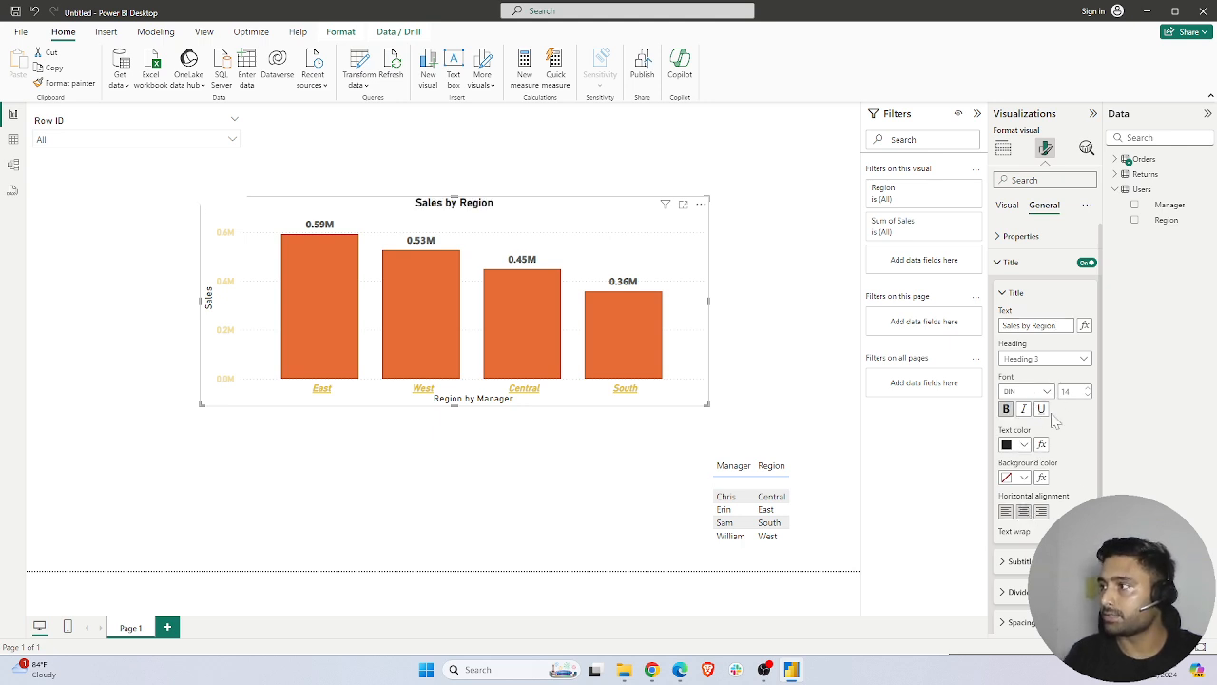
Move the Sales by Region chart to the lower-left corner of the report page and deselect it
left_click(752, 263)
left_click_drag(499, 218, 320, 464)
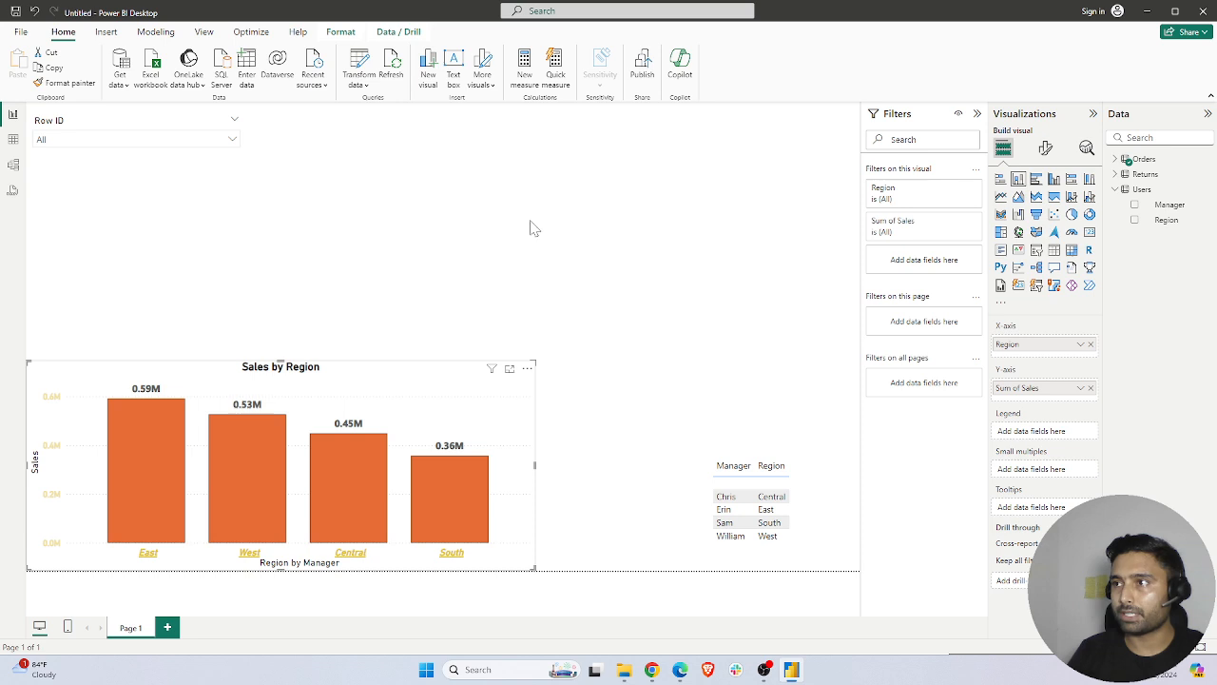
left_click(494, 281)
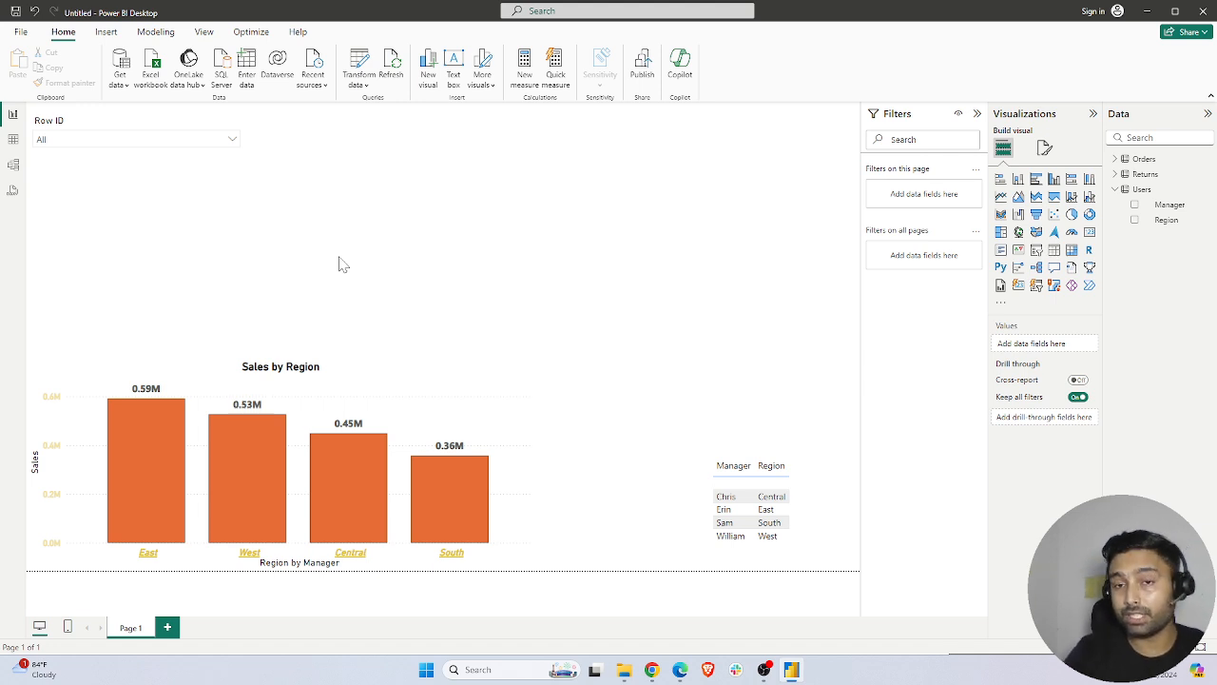
Switch to Chrome and search Google Images for "power bi background image"
left_click(1147, 12)
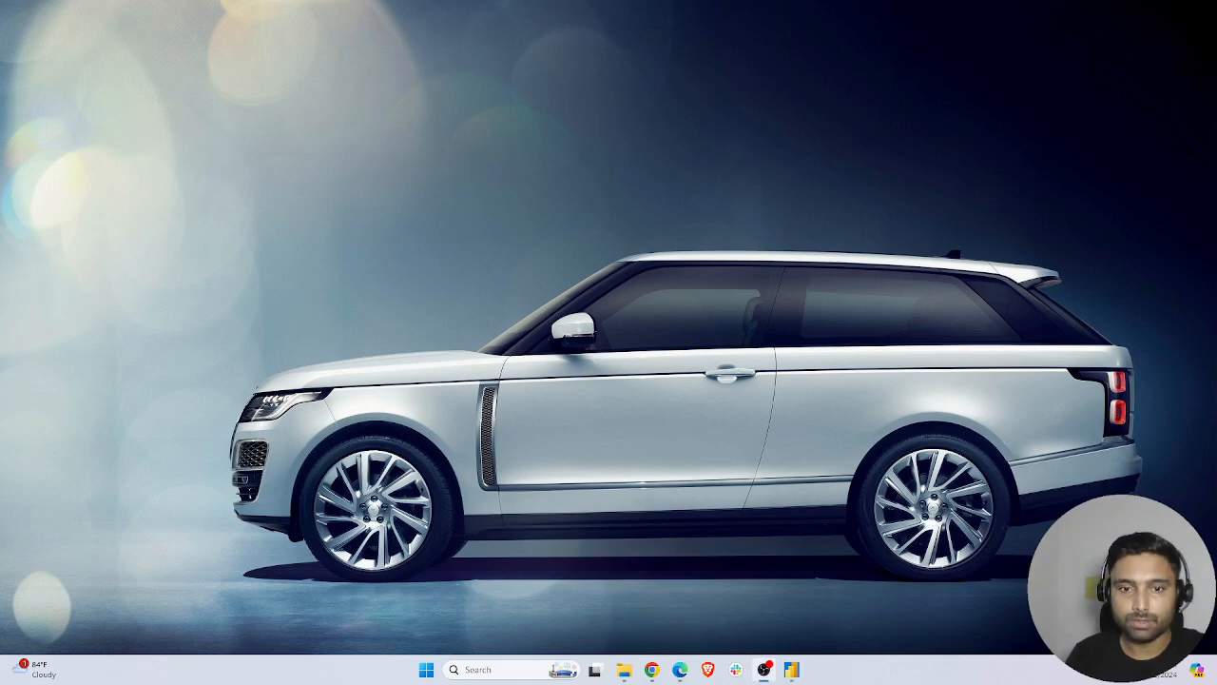
left_click(652, 670)
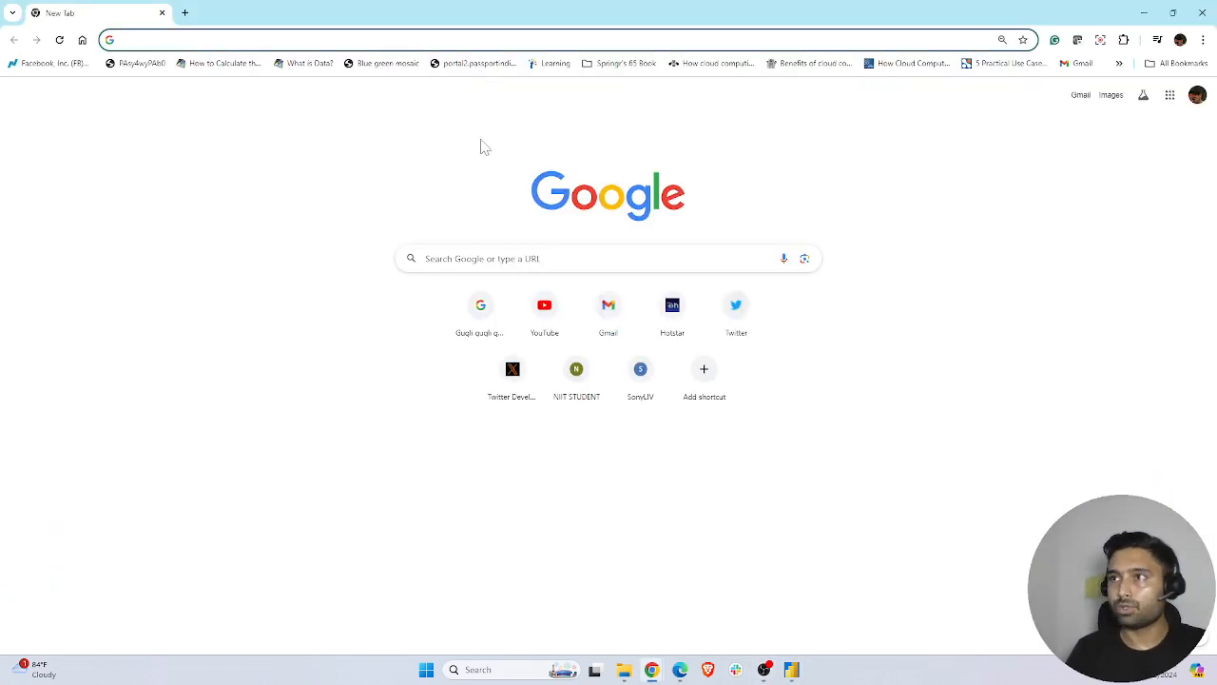
type("power")
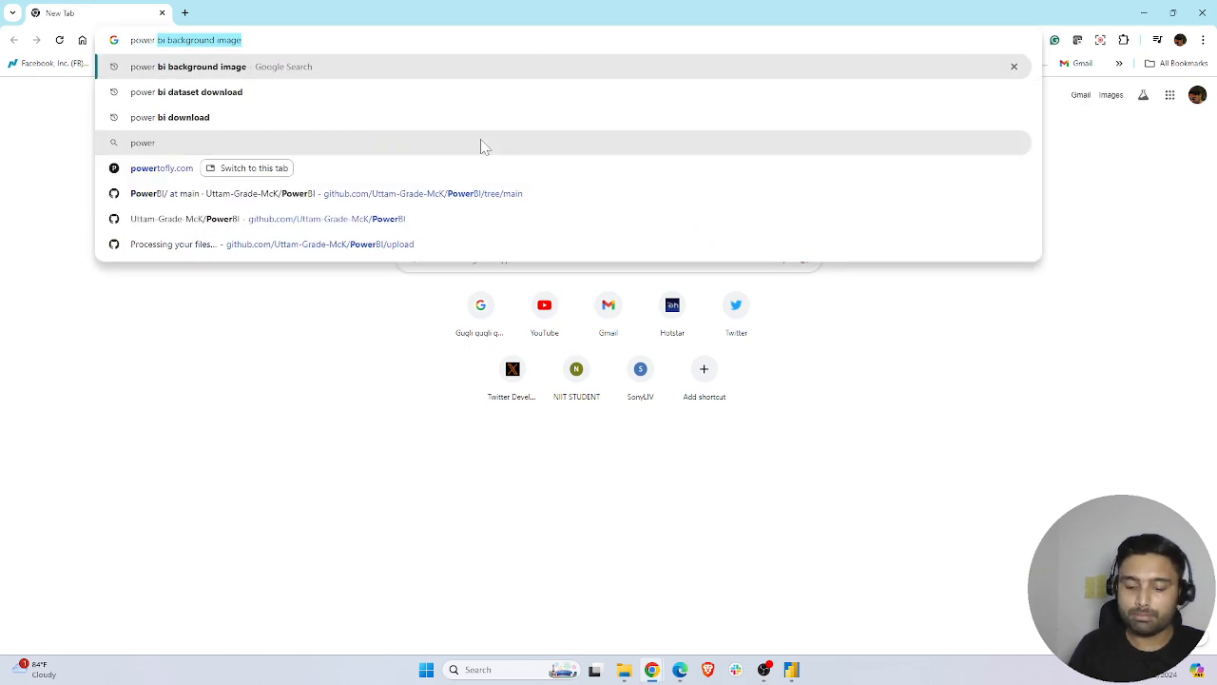
key("Return")
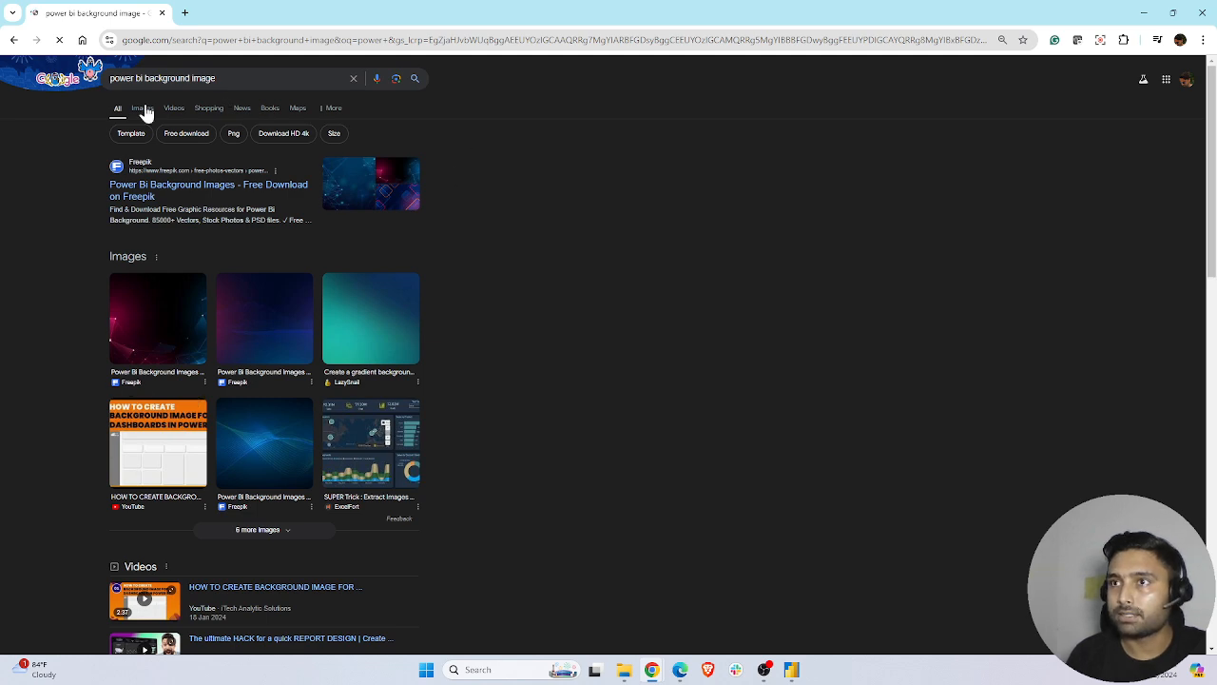
left_click(143, 108)
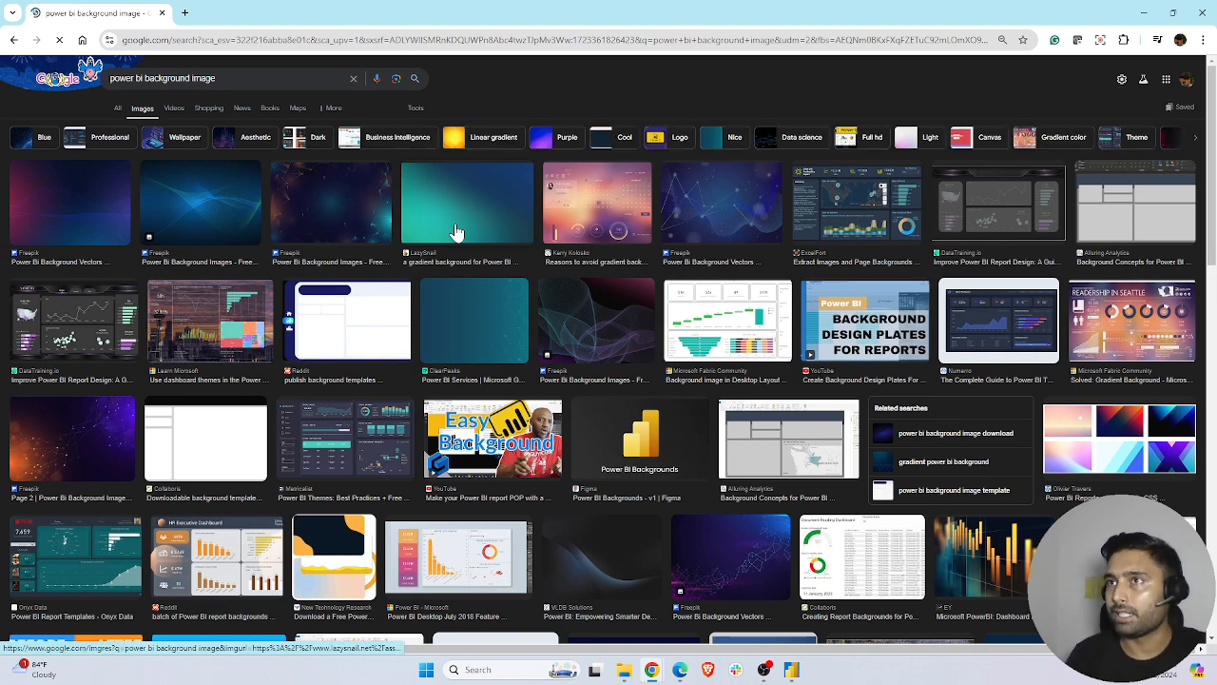
Save LazySnail's teal-to-blue gradient background image to the Downloads folder as a JPEG named images
left_click(468, 221)
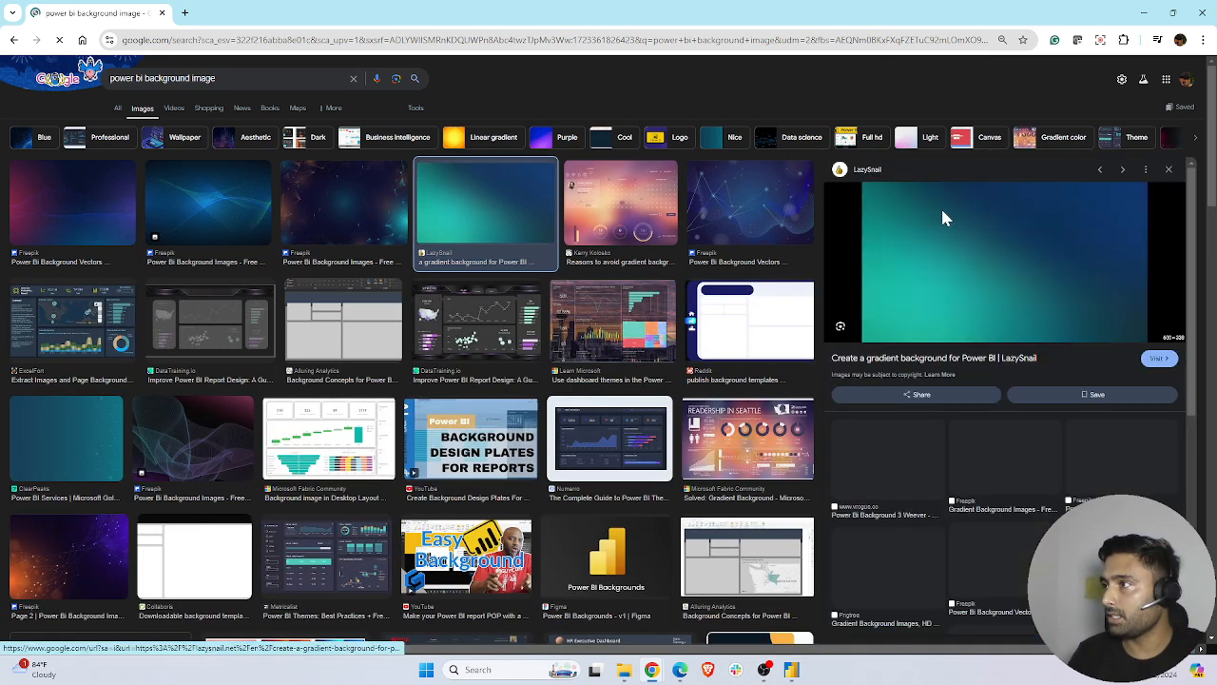
right_click(941, 211)
left_click(999, 396)
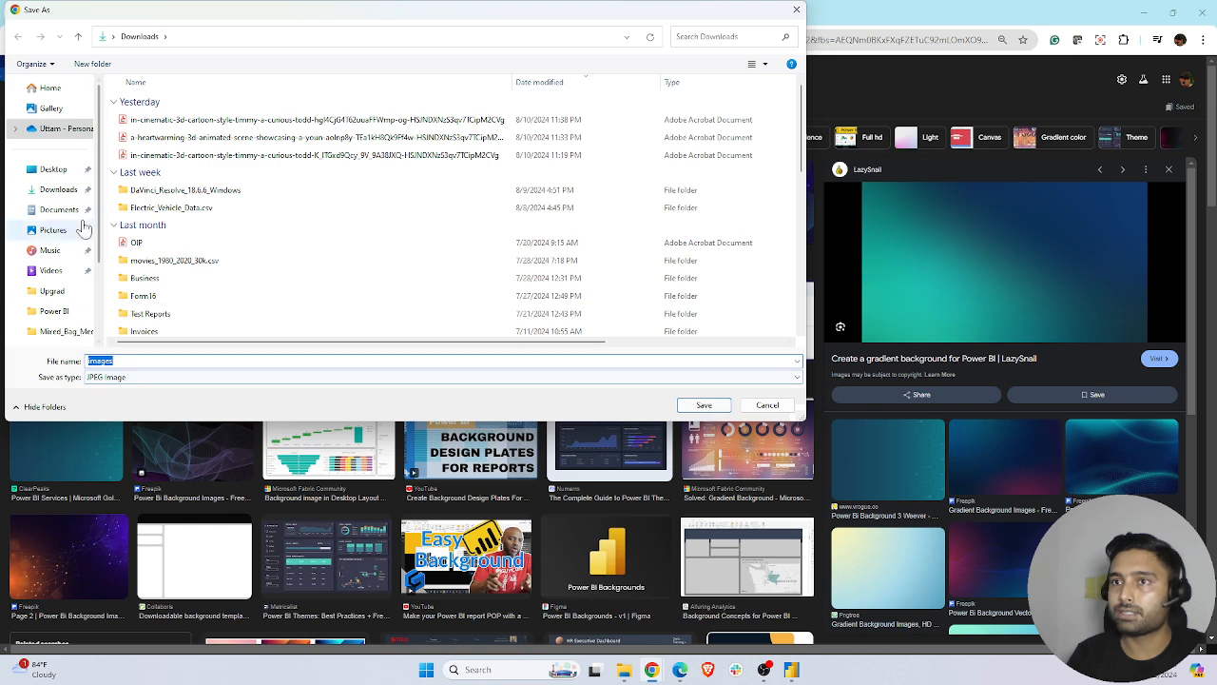
left_click(709, 406)
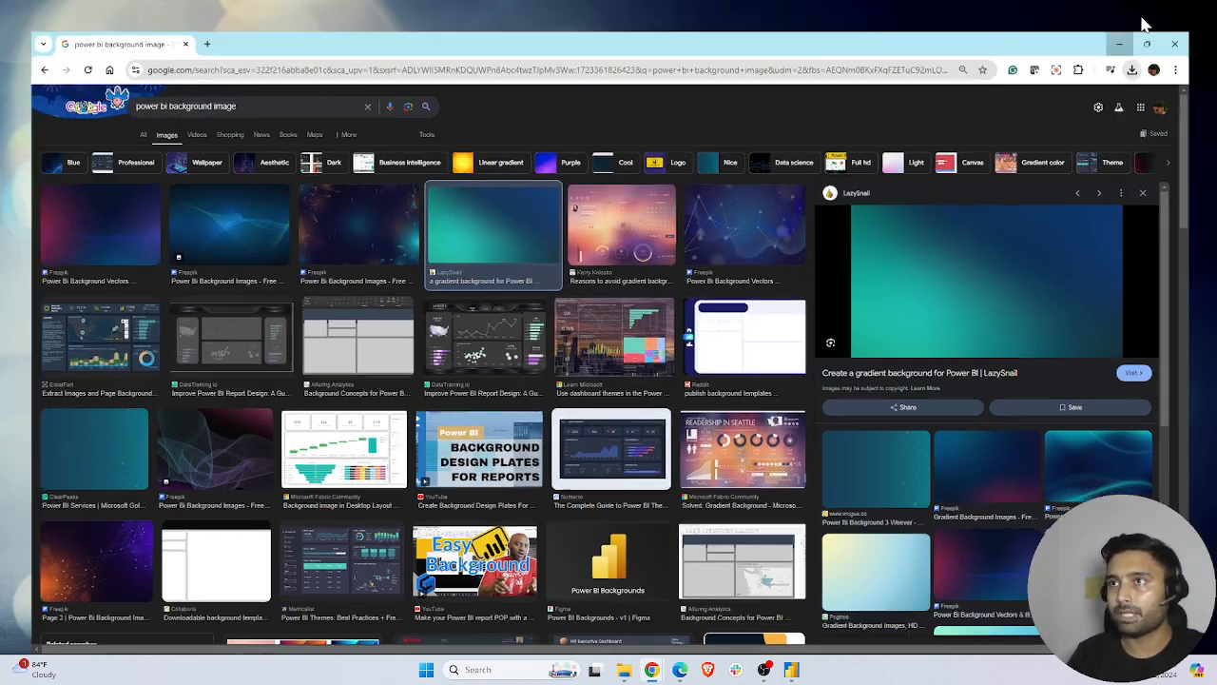
Switch back to Power BI Desktop and open the report page's canvas background settings
left_click(1144, 14)
left_click(792, 670)
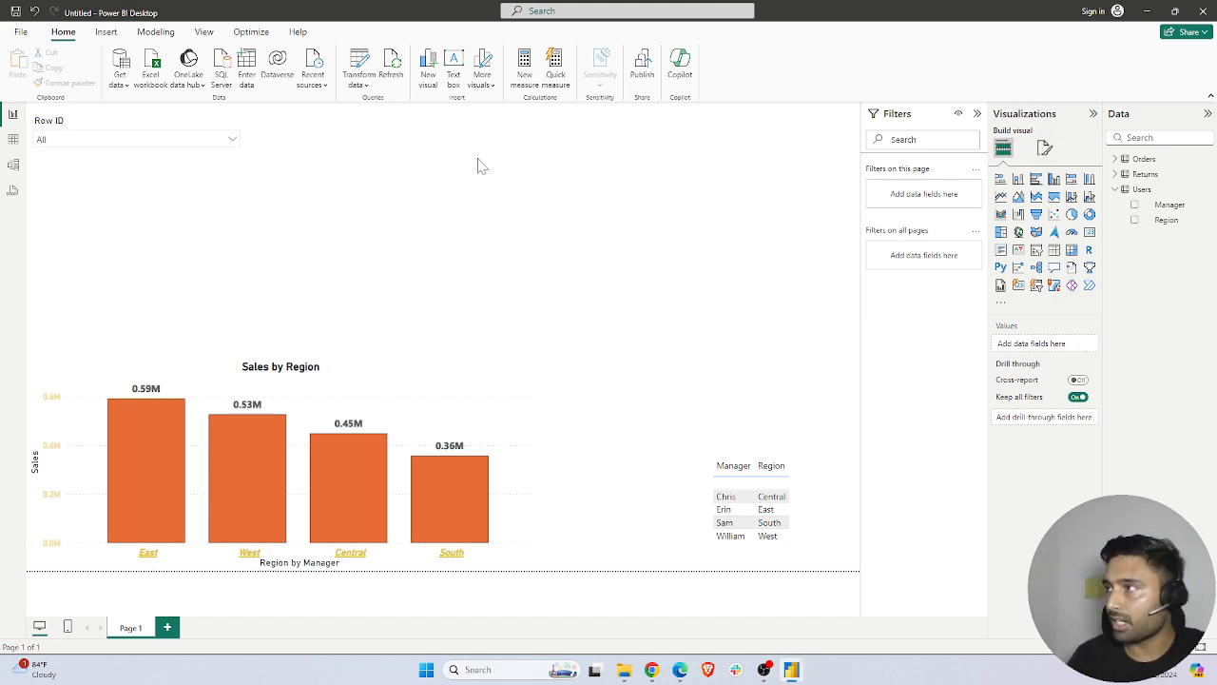
left_click(1045, 149)
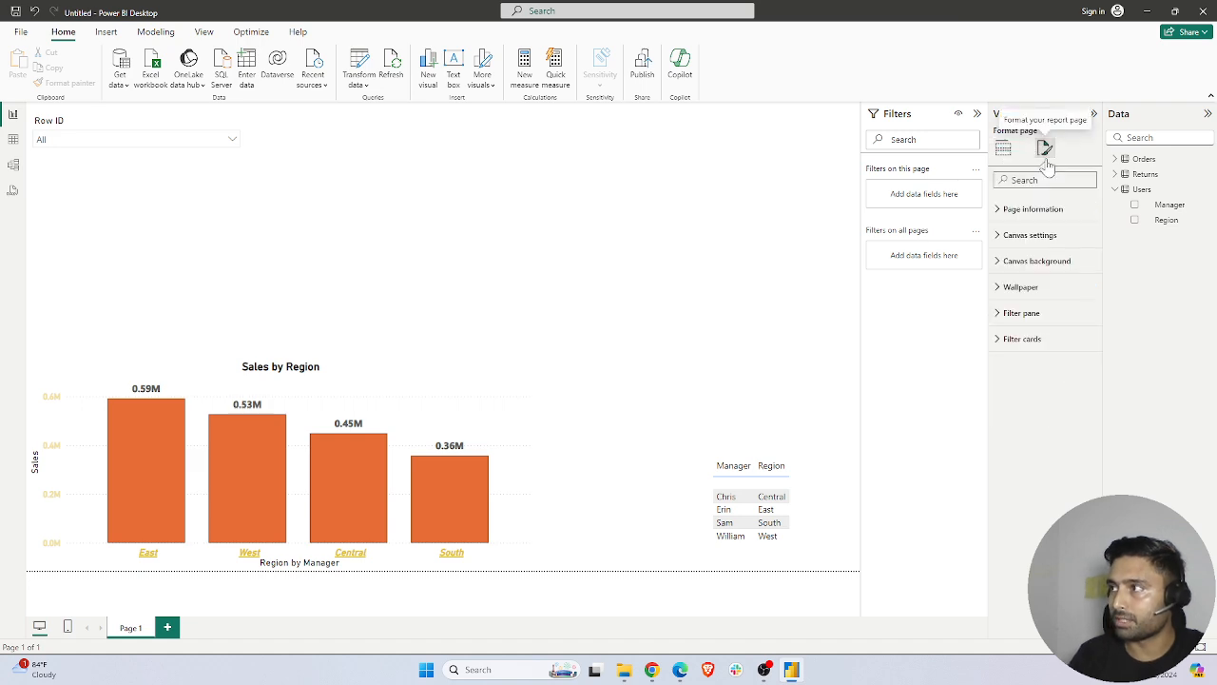
left_click(1001, 236)
left_click(1000, 238)
left_click(999, 263)
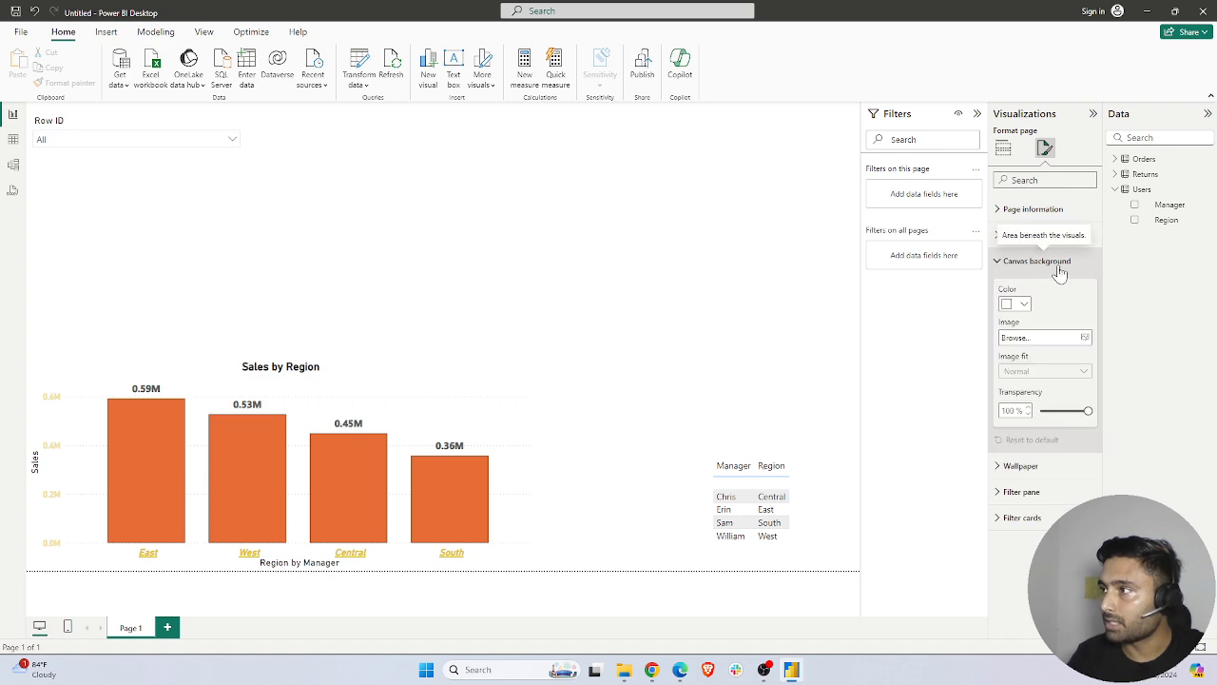
left_click(1085, 339)
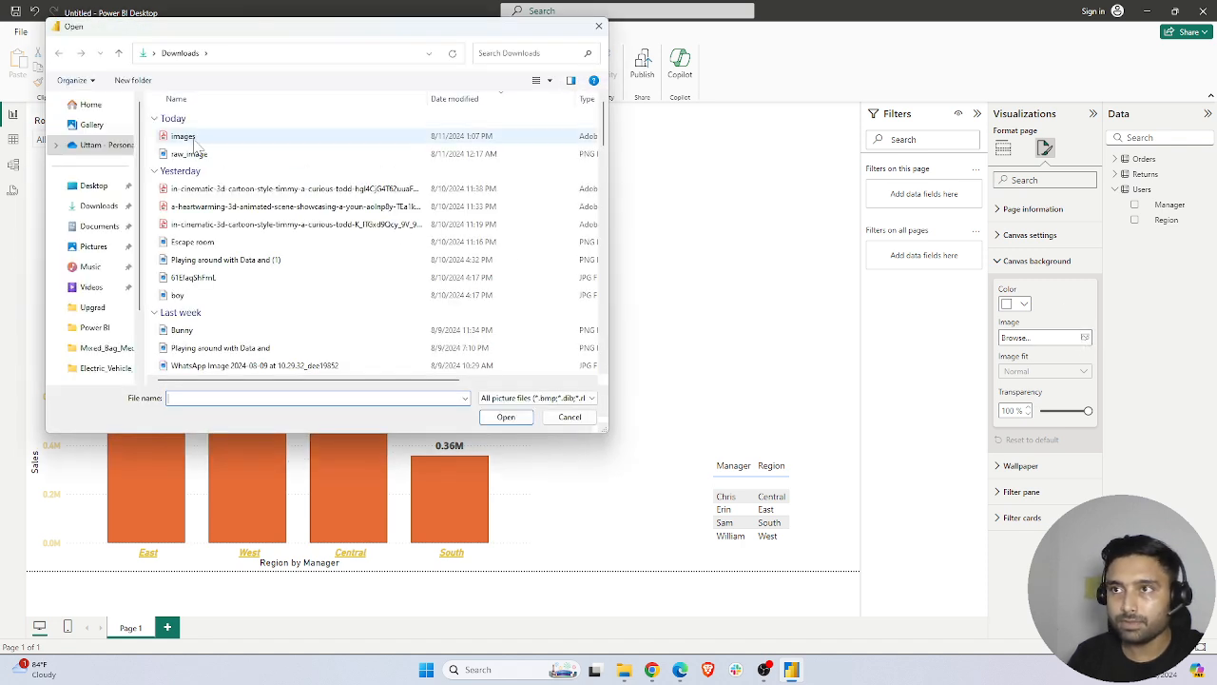
left_click(216, 156)
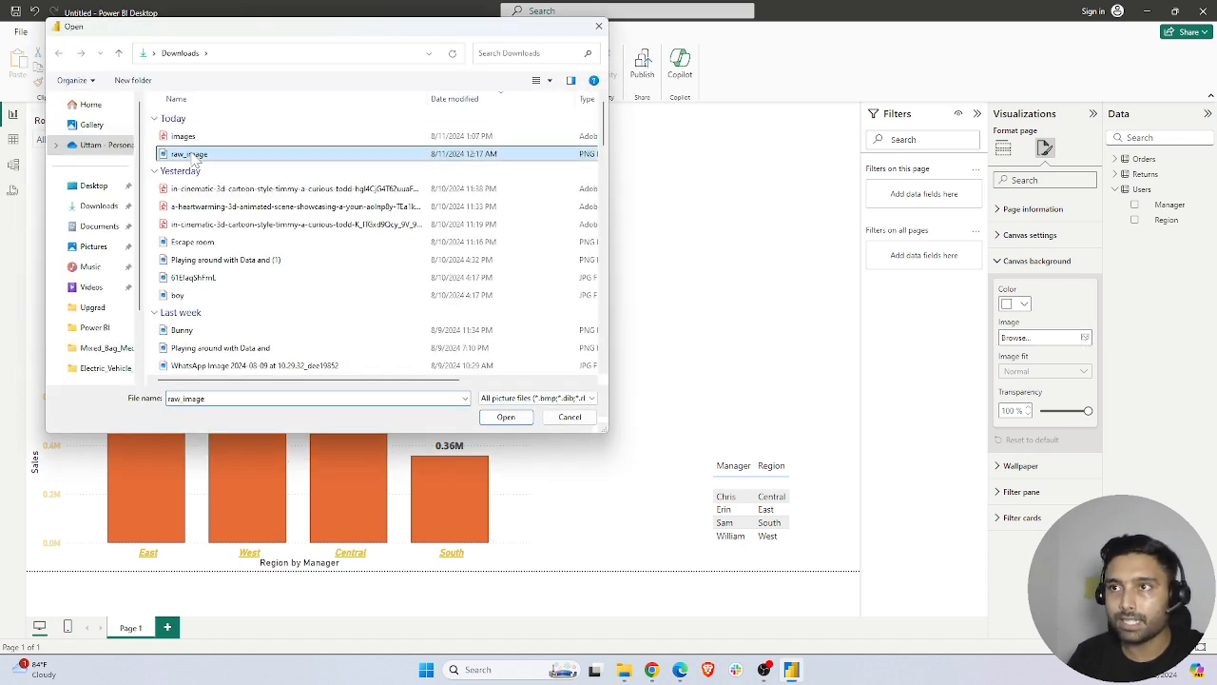
left_click(534, 398)
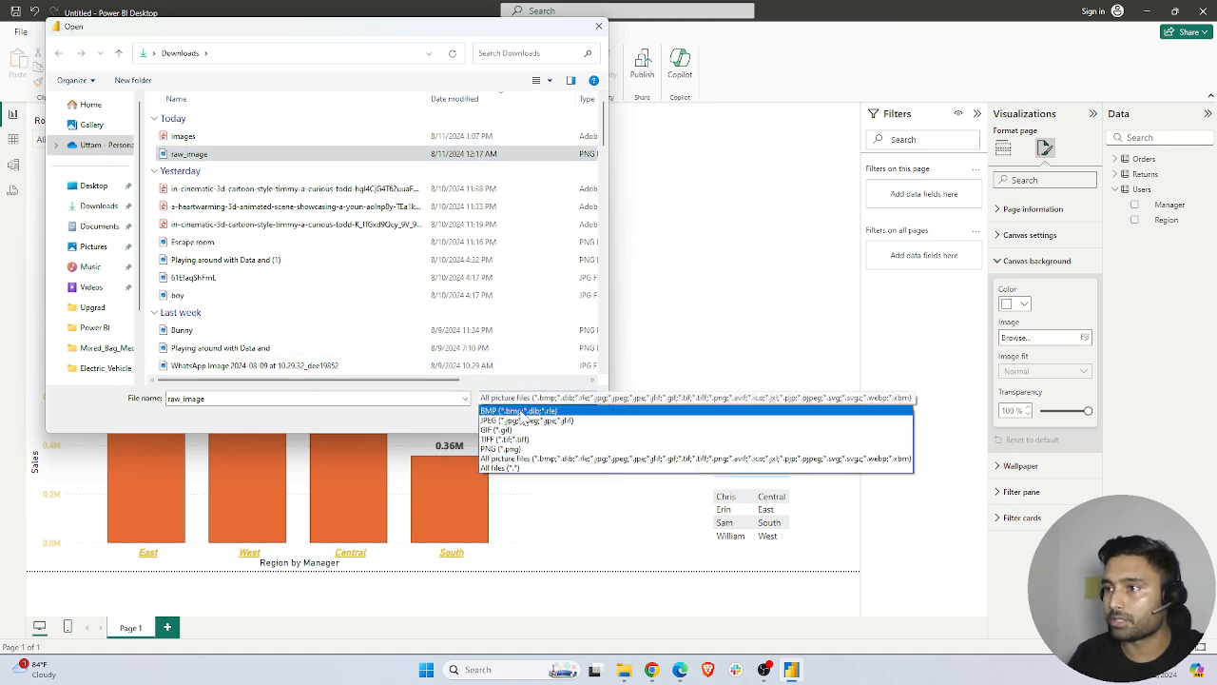
left_click(500, 468)
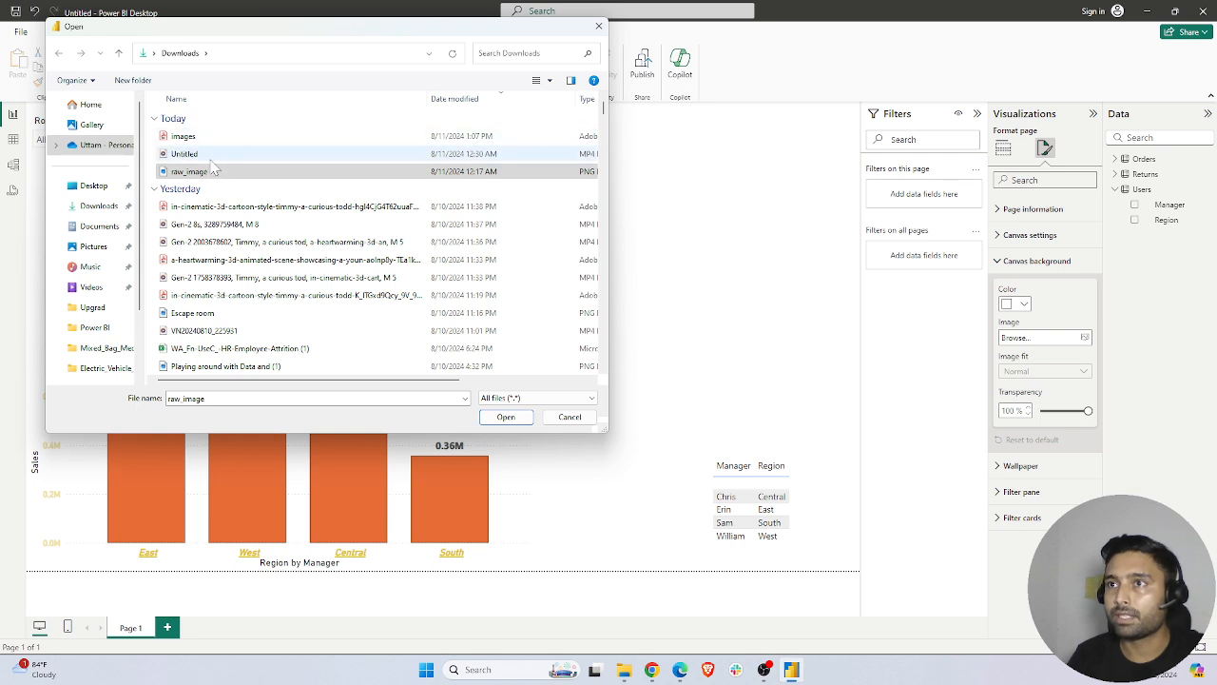
left_click(185, 136)
left_click(97, 209)
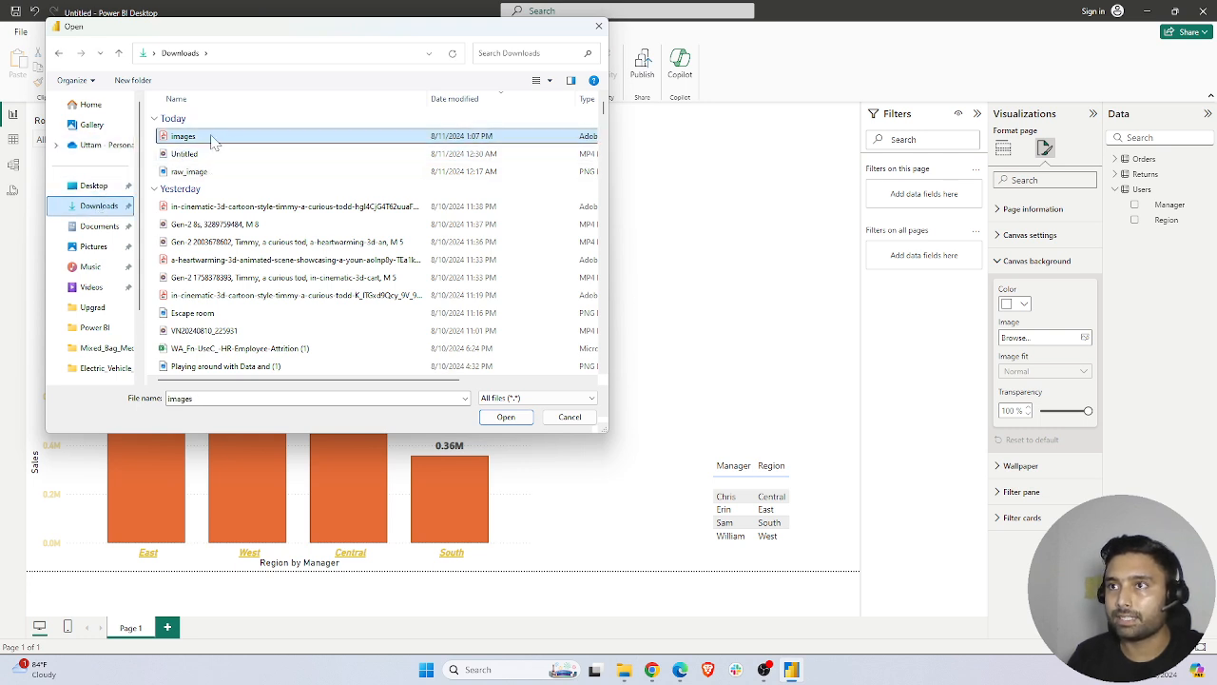
left_click(598, 26)
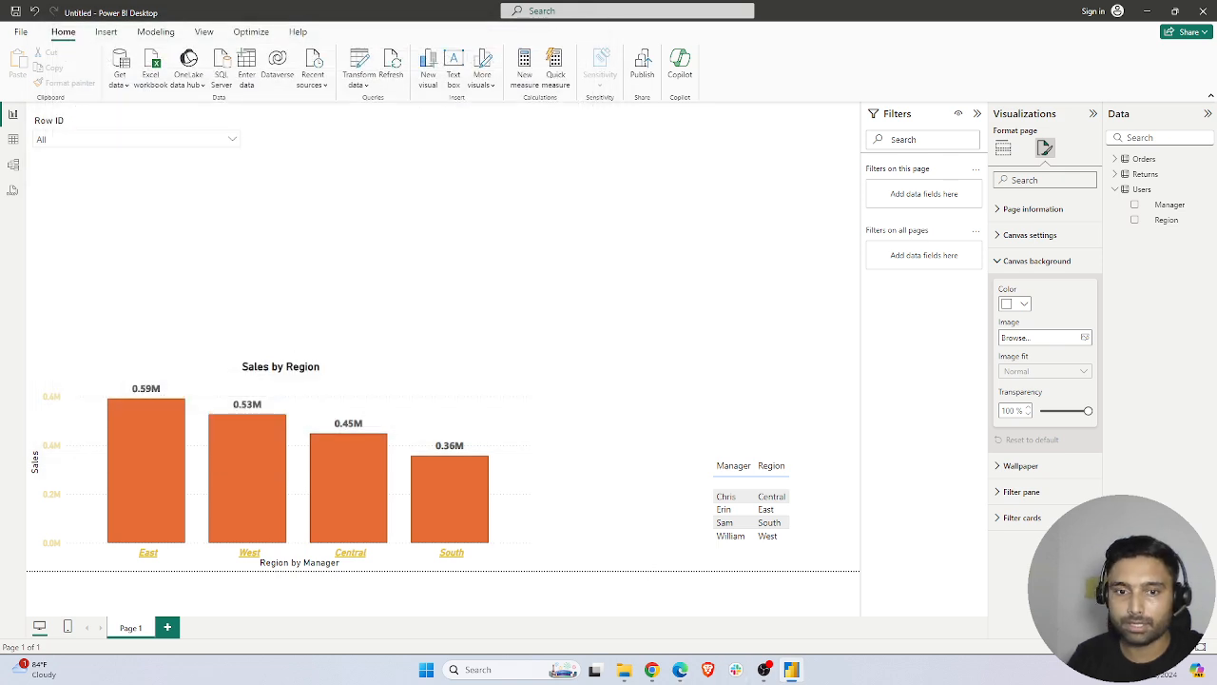
Check the downloaded image's file name in Chrome's recent download history and return to Power BI Desktop
key("alt+Tab")
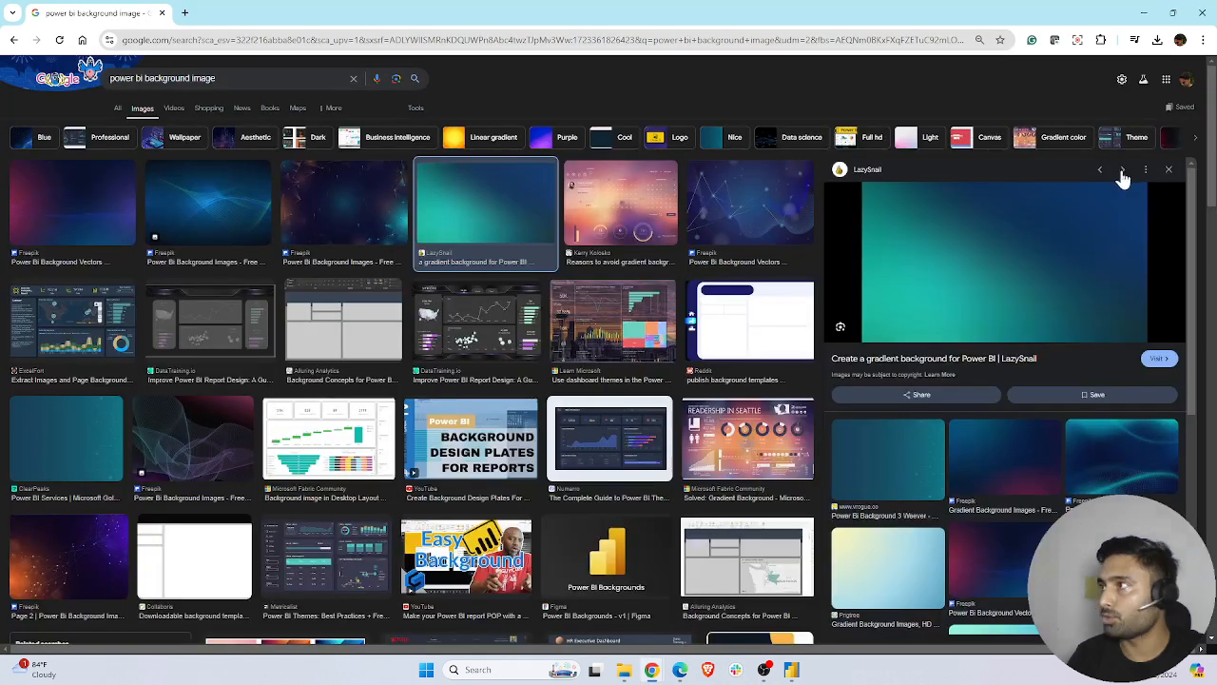
left_click(1162, 41)
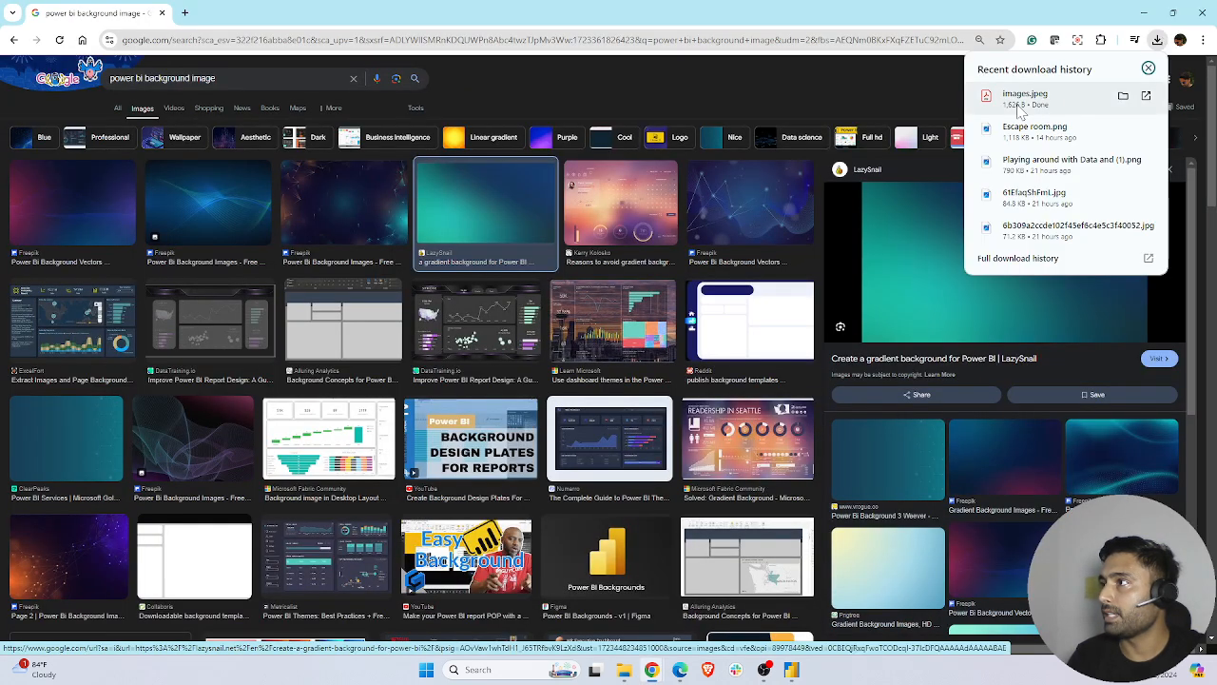
left_click(1145, 13)
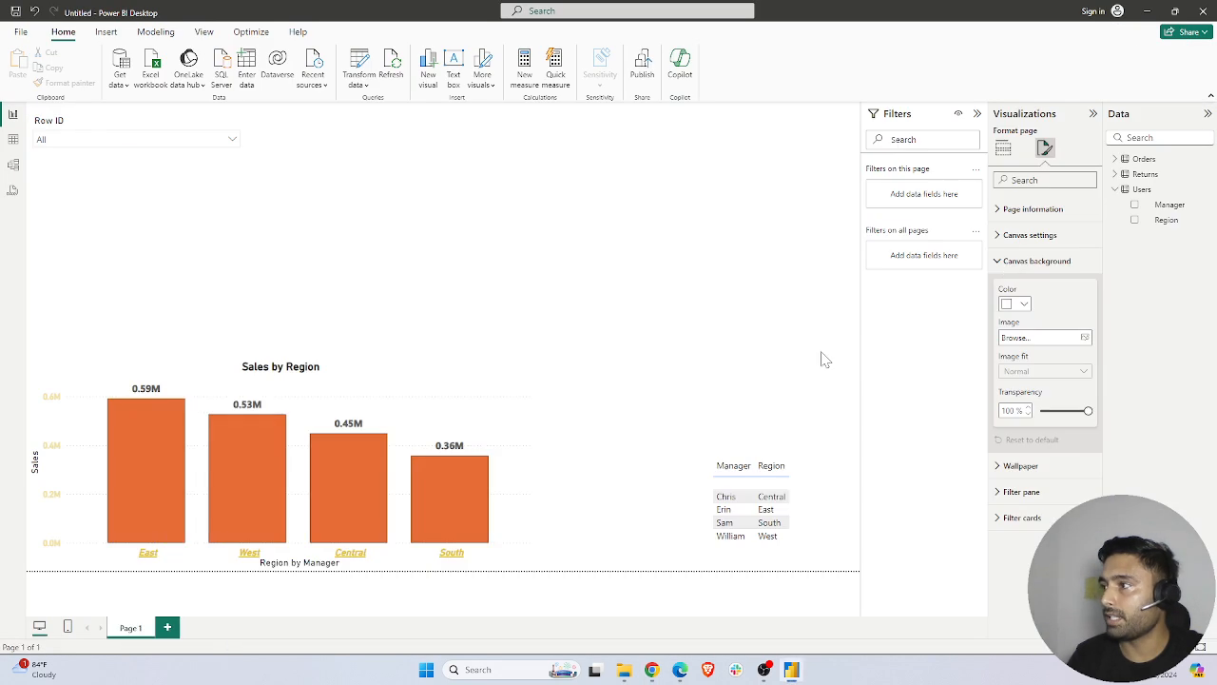
Add images.jpeg from the Downloads folder as the page's canvas background image
left_click(1084, 337)
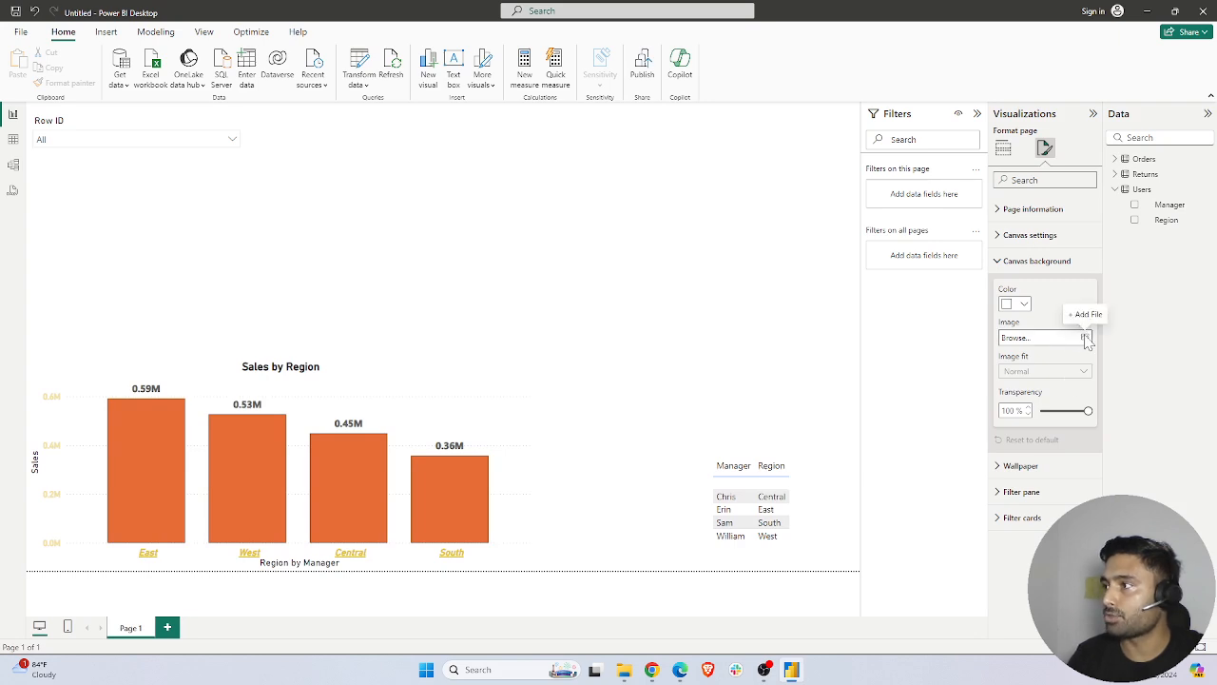
left_click(207, 136)
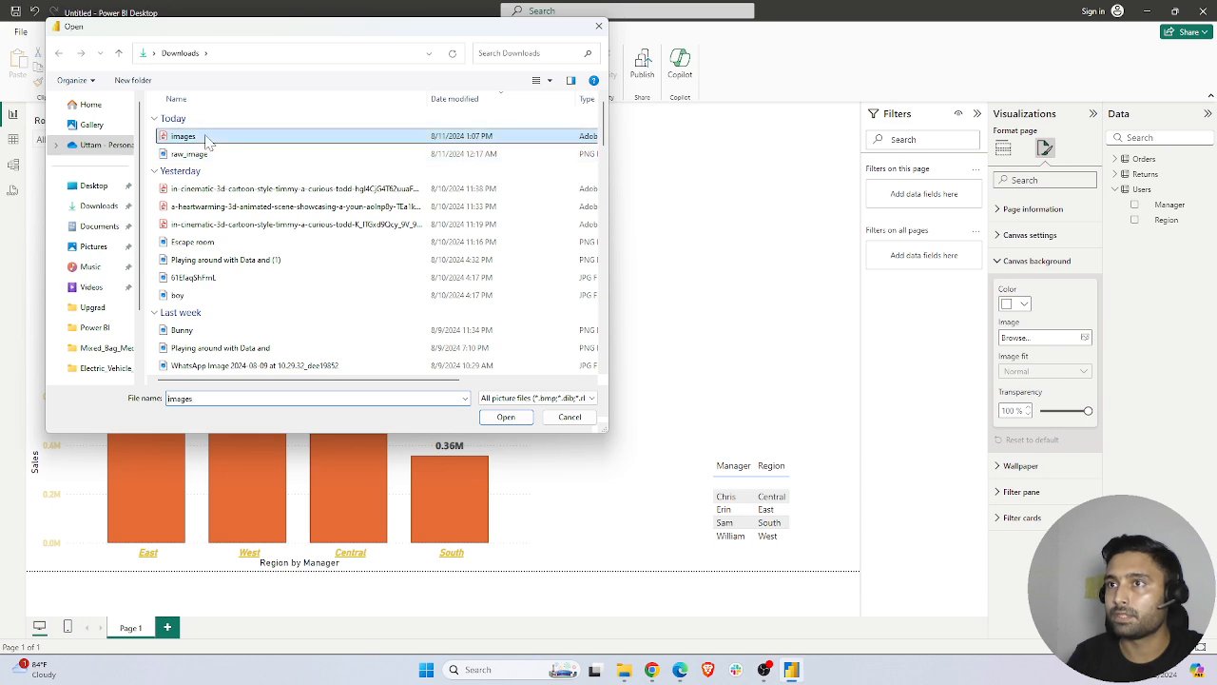
left_click(524, 421)
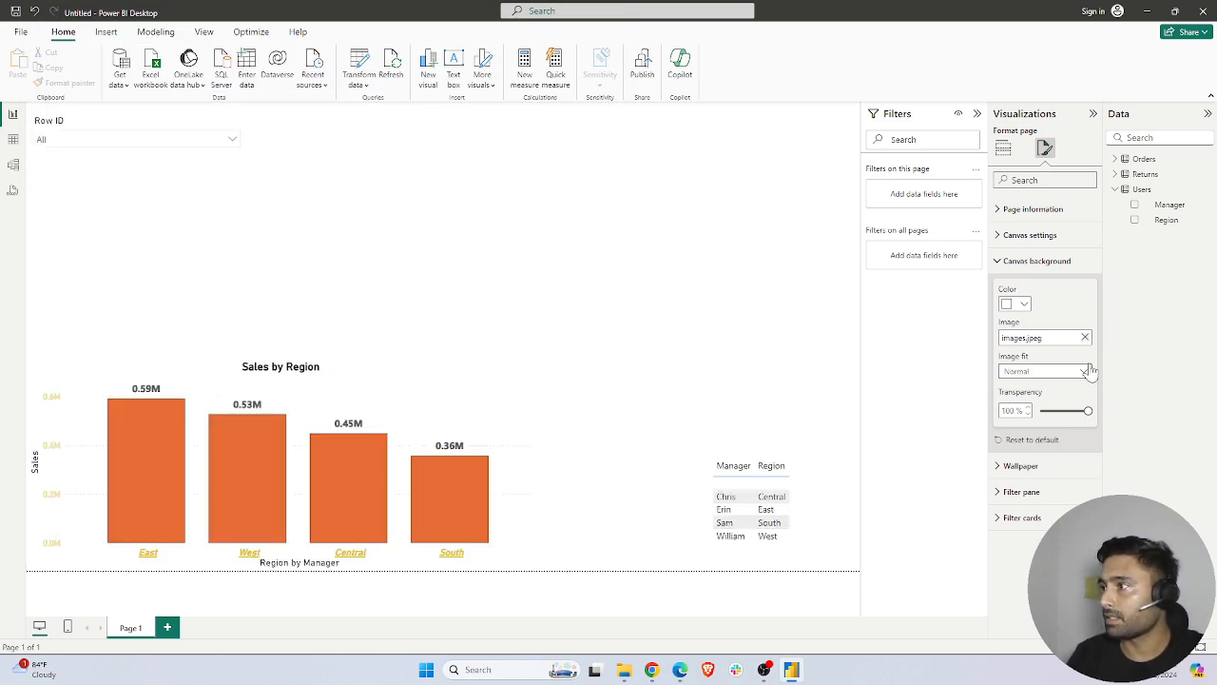
Add images.jpeg from the Downloads folder as the page's wallpaper image
left_click(1000, 466)
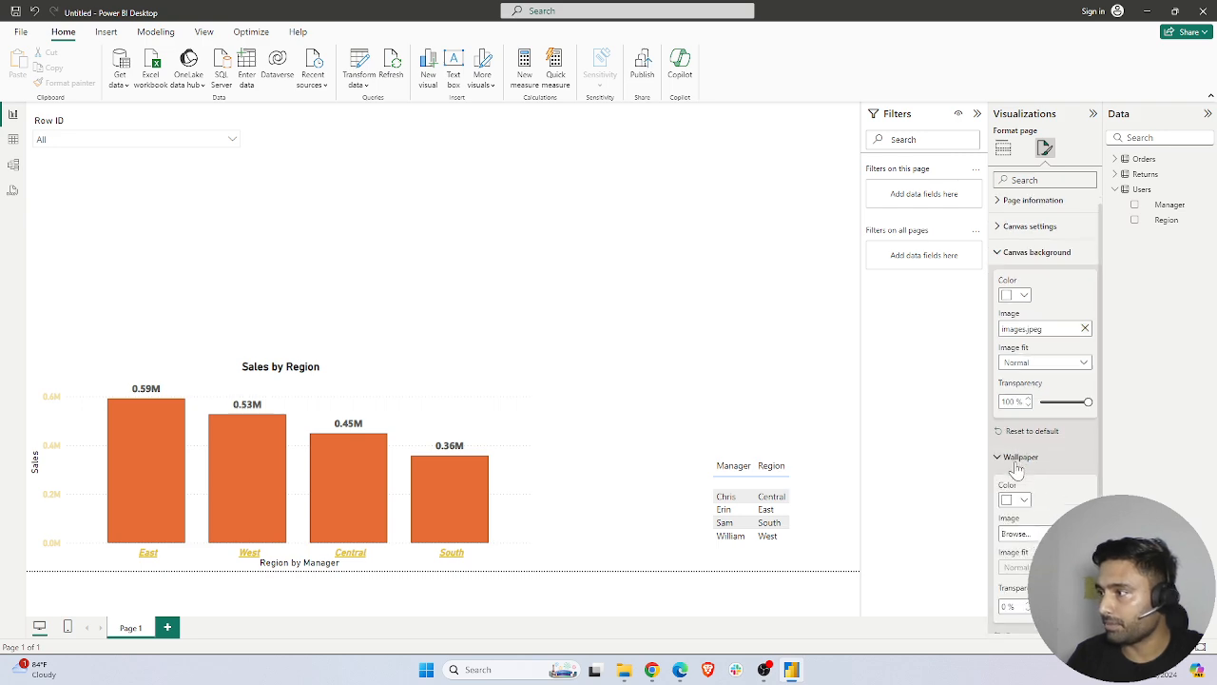
scroll(1037, 447, "down", 1)
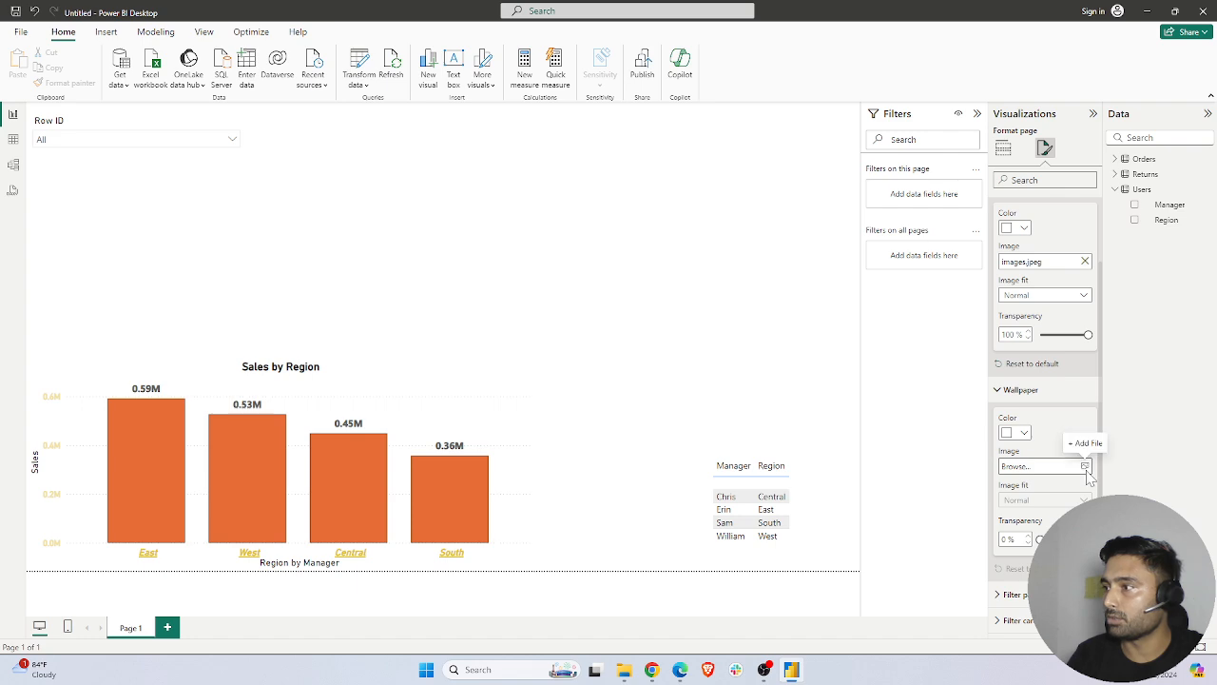
left_click(1085, 467)
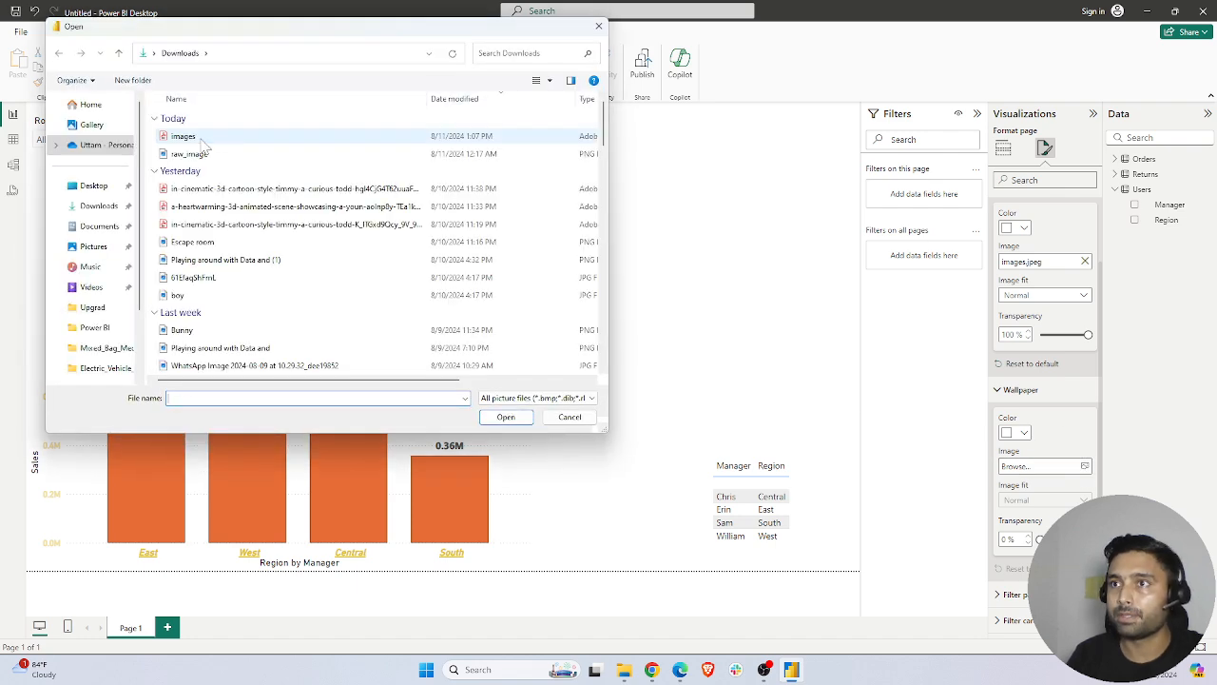
left_click(213, 133)
left_click(505, 416)
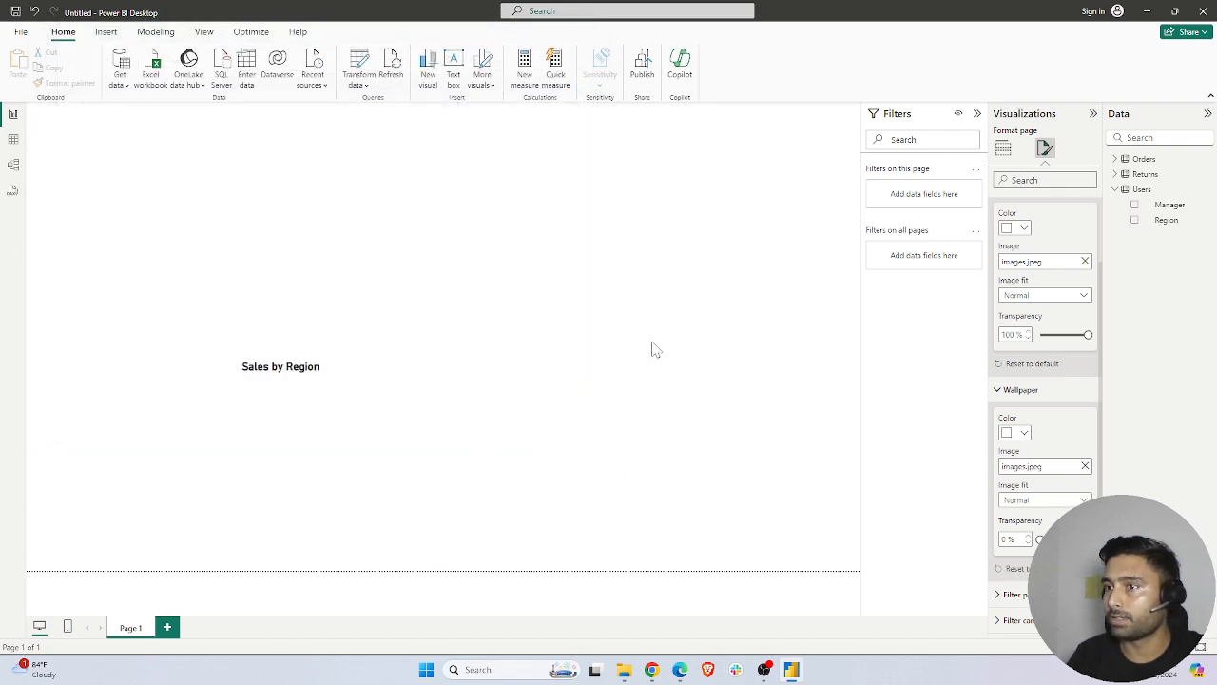
left_click(565, 312)
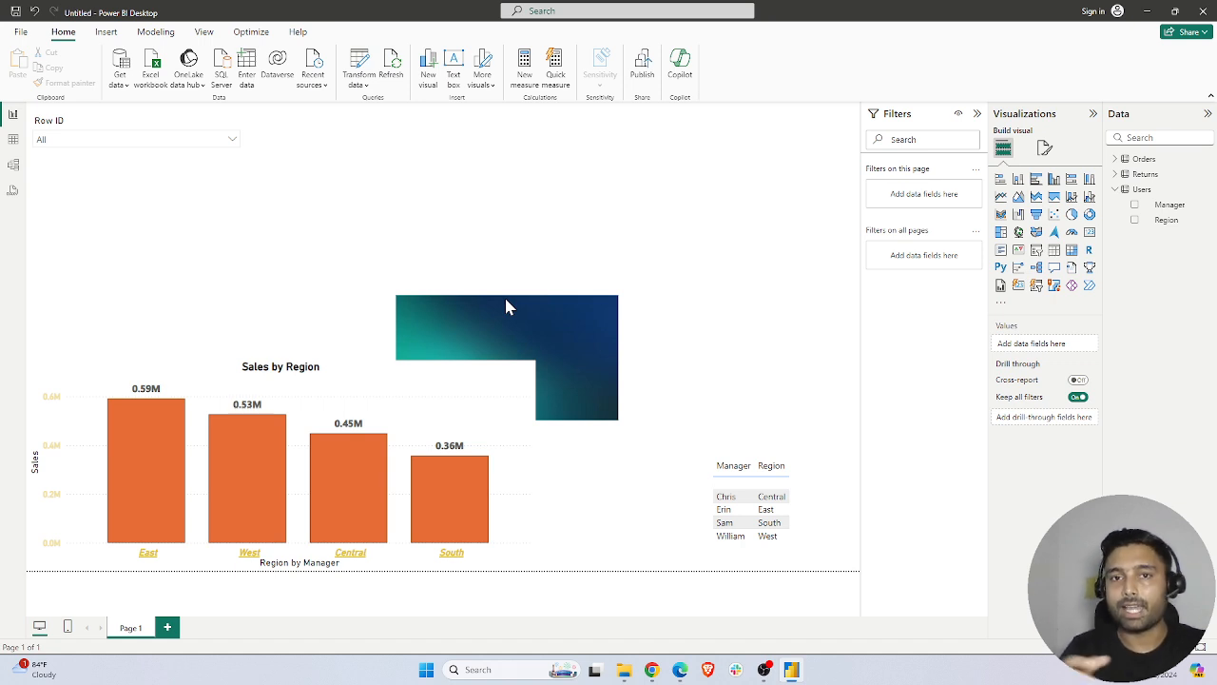
Set the wallpaper's image fit to Fit
left_click(1043, 151)
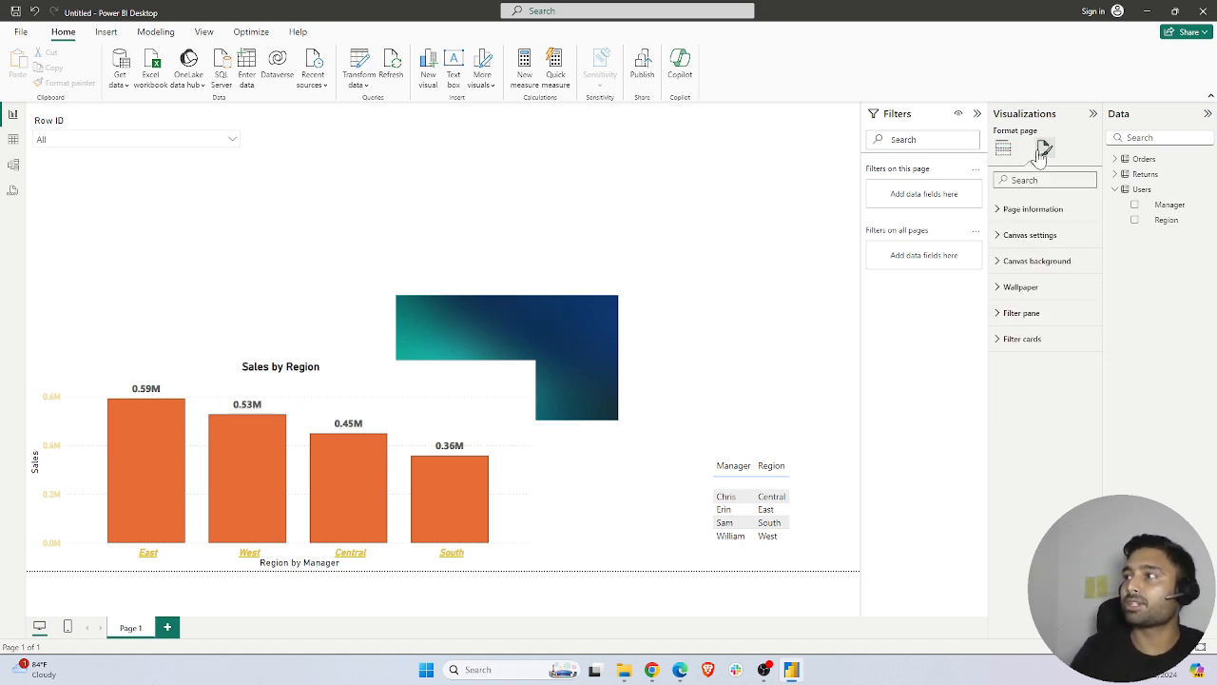
left_click(1036, 287)
left_click(1059, 398)
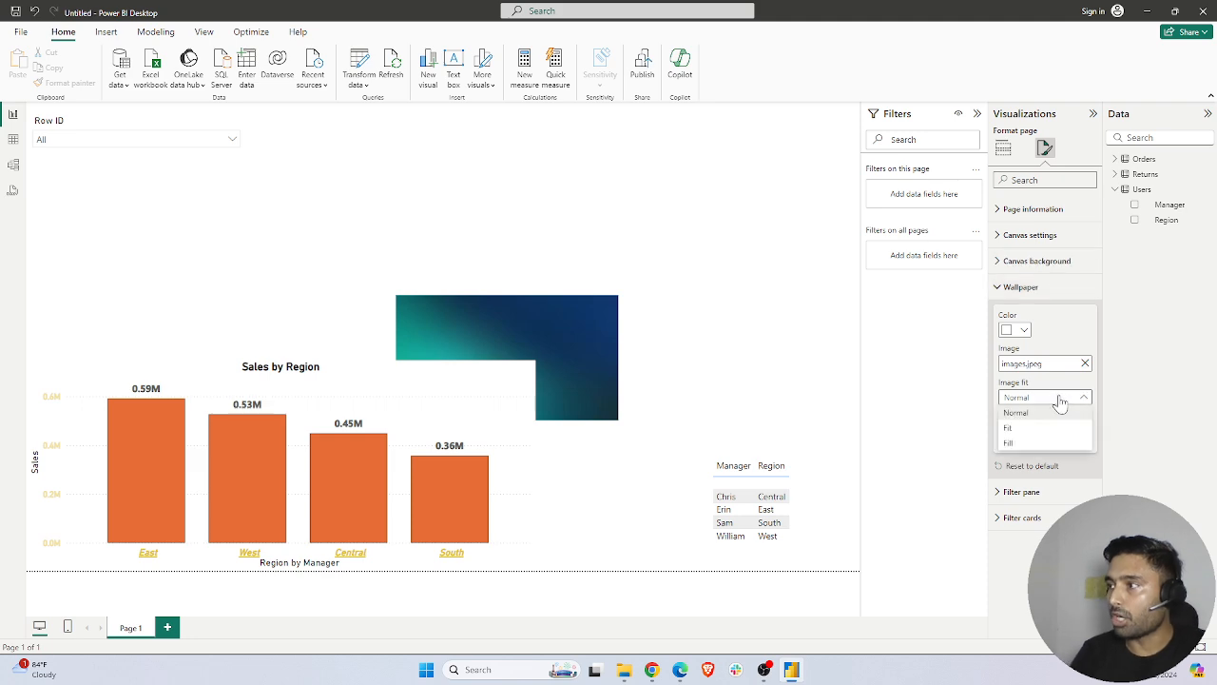
left_click(1014, 428)
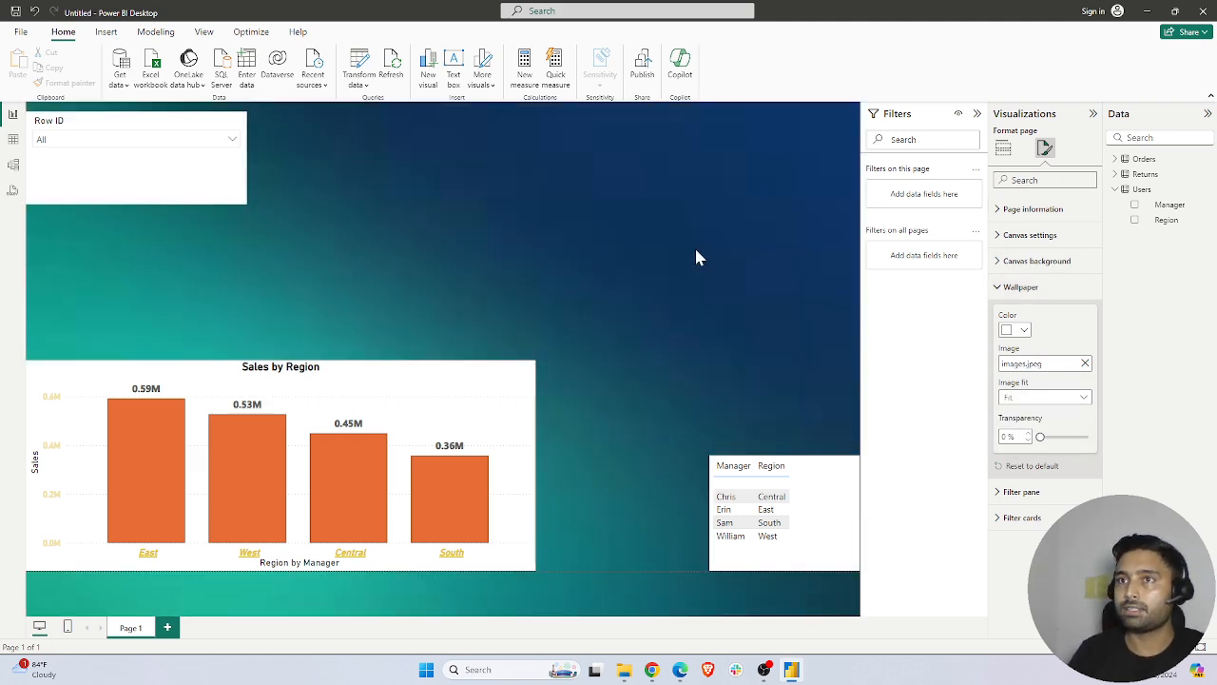
left_click(387, 295)
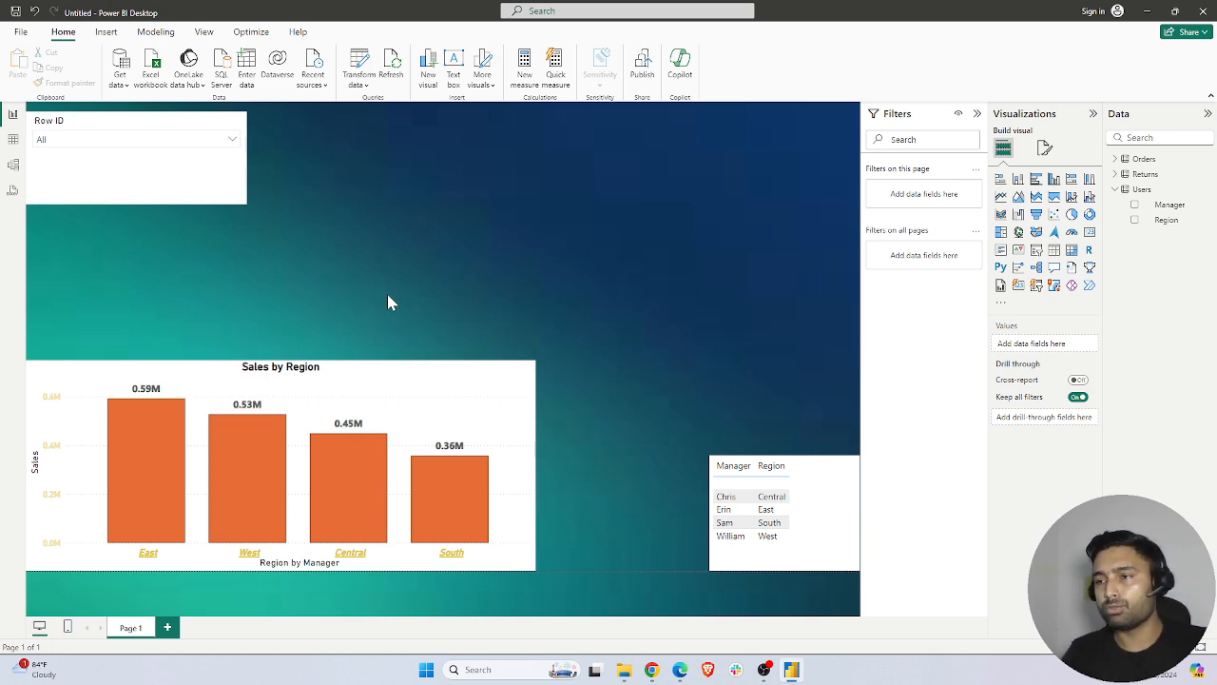
Set the Sales by Region chart's background color to the bright blue theme color
left_click(414, 380)
left_click(1045, 149)
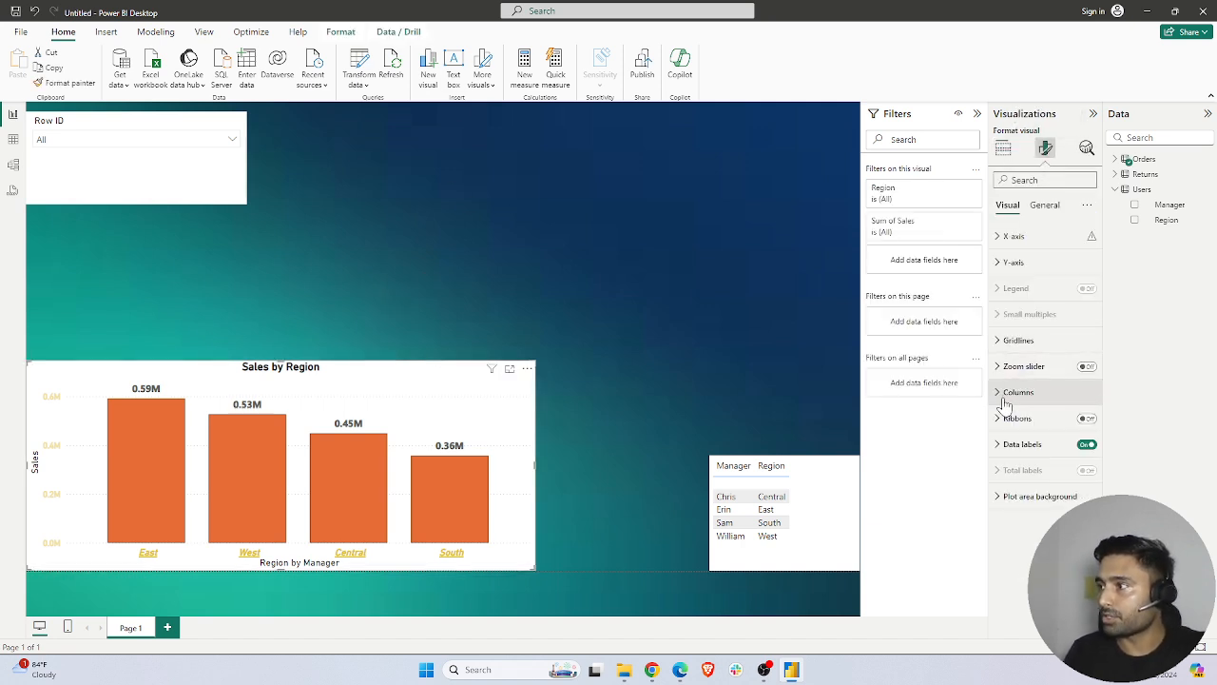
left_click(1038, 208)
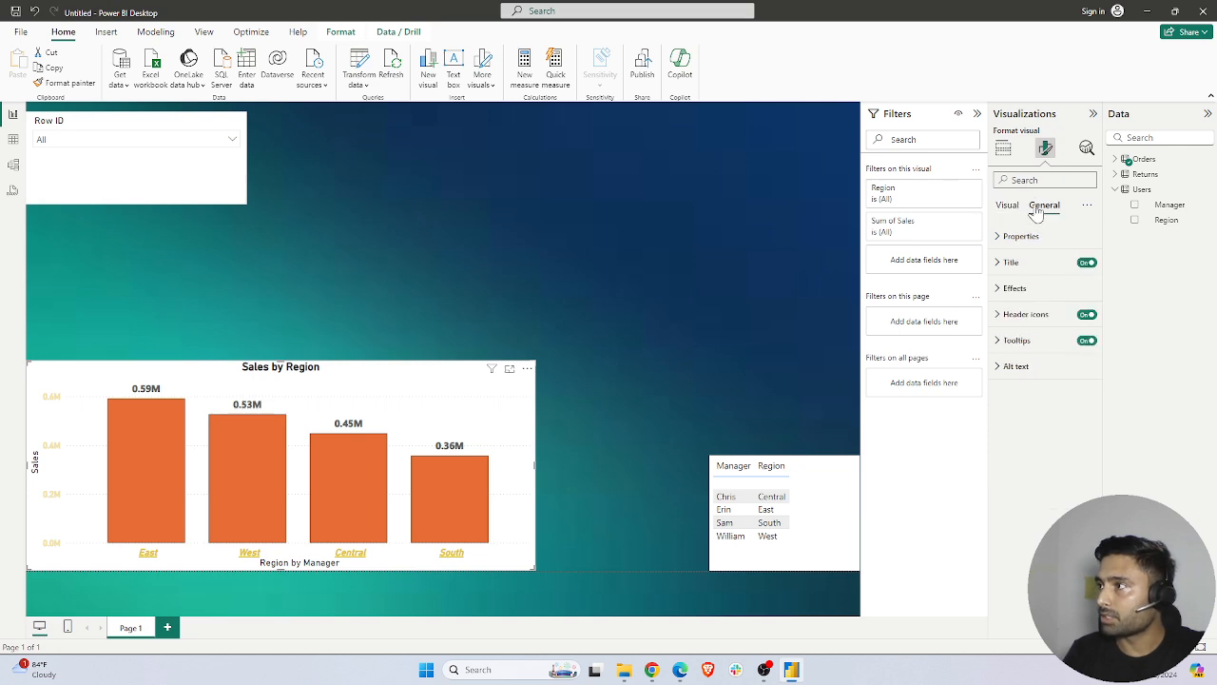
left_click(1010, 288)
left_click(1024, 352)
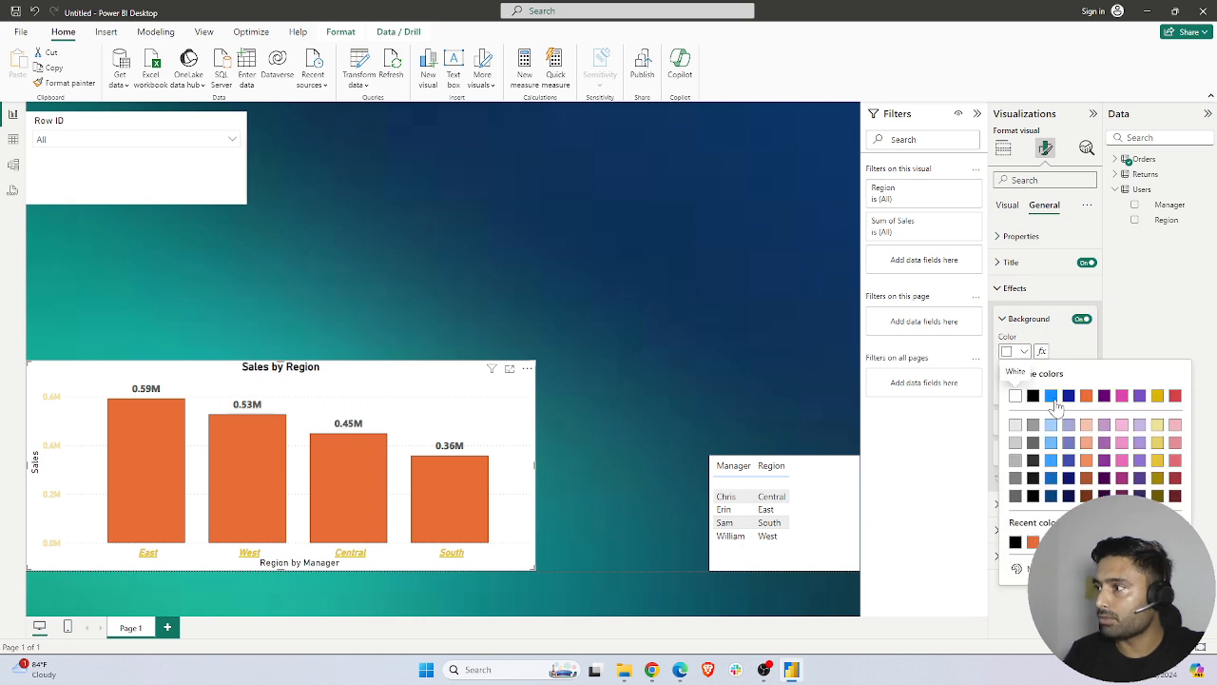
left_click(1052, 396)
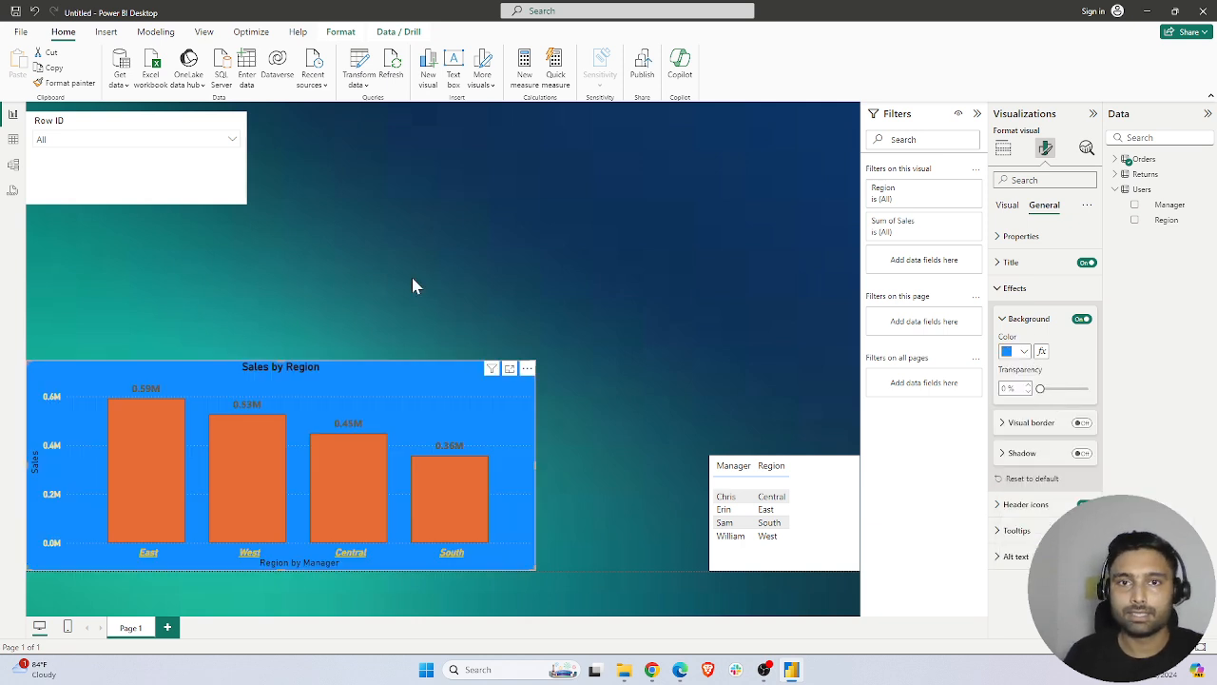